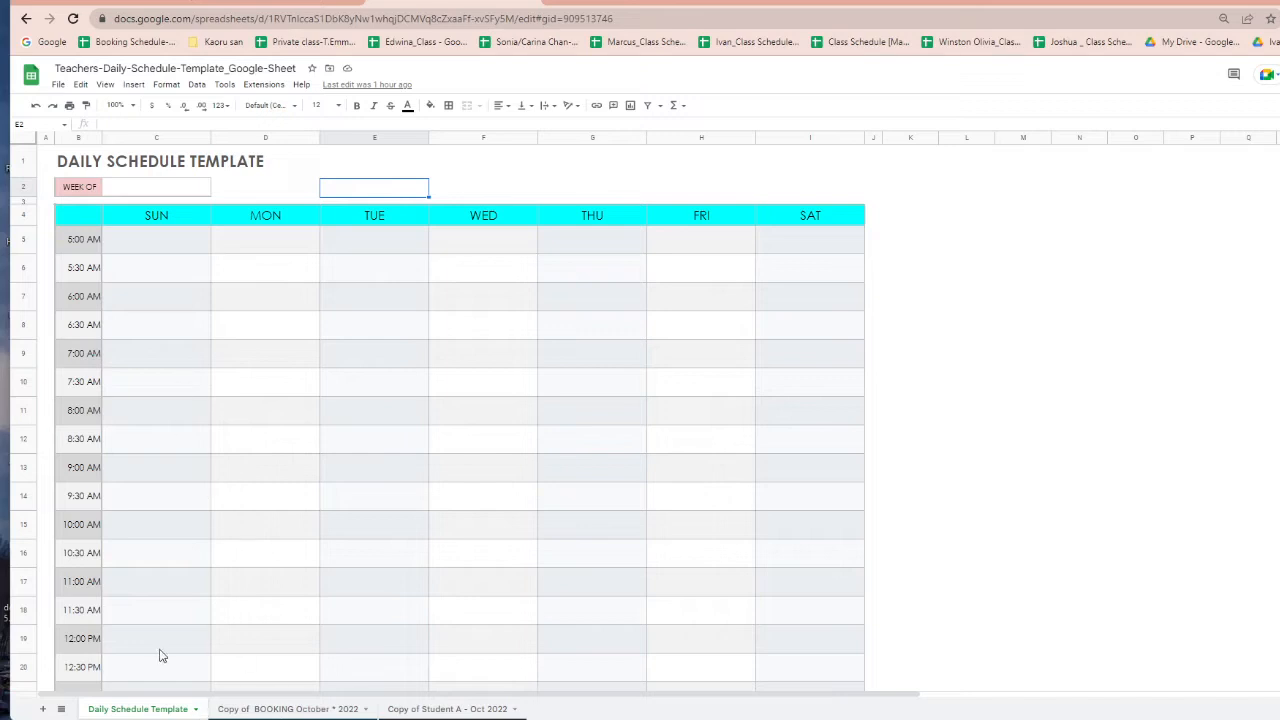
- Look through the workbook's sheets and examine the time slots, day columns and WEEK OF field of the Daily Schedule Template
left_click(240, 710)
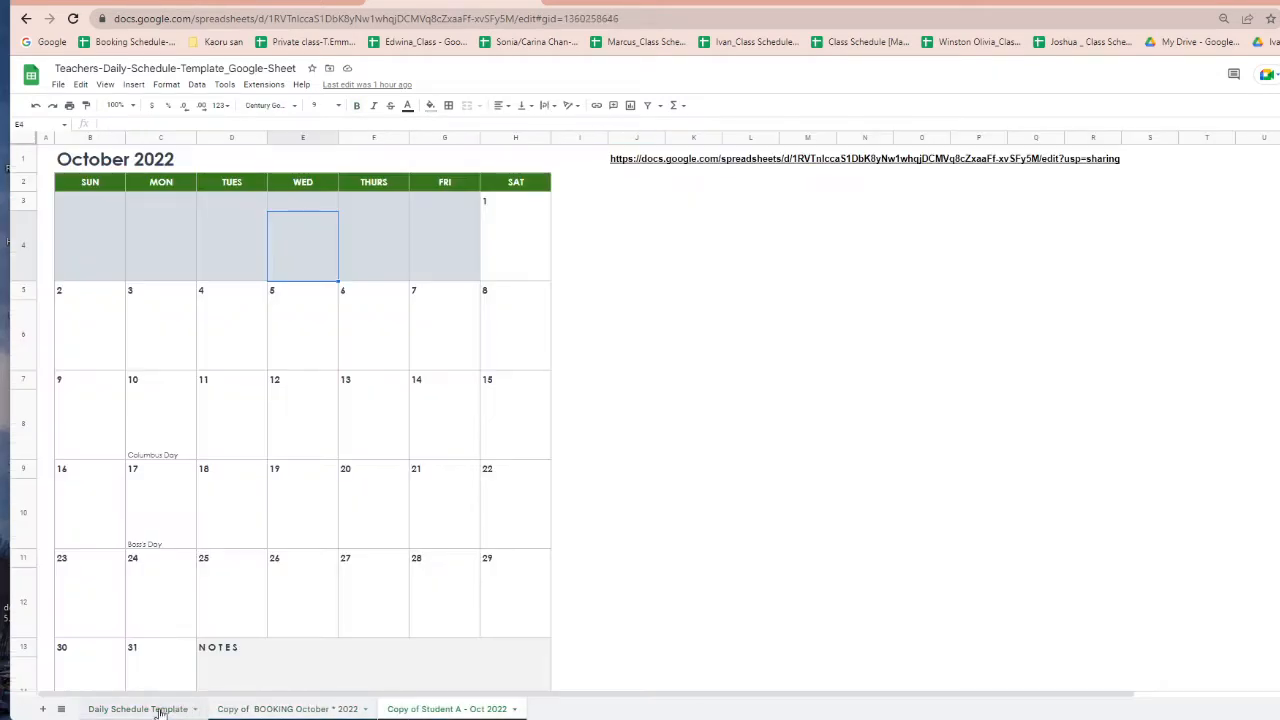
left_click(171, 709)
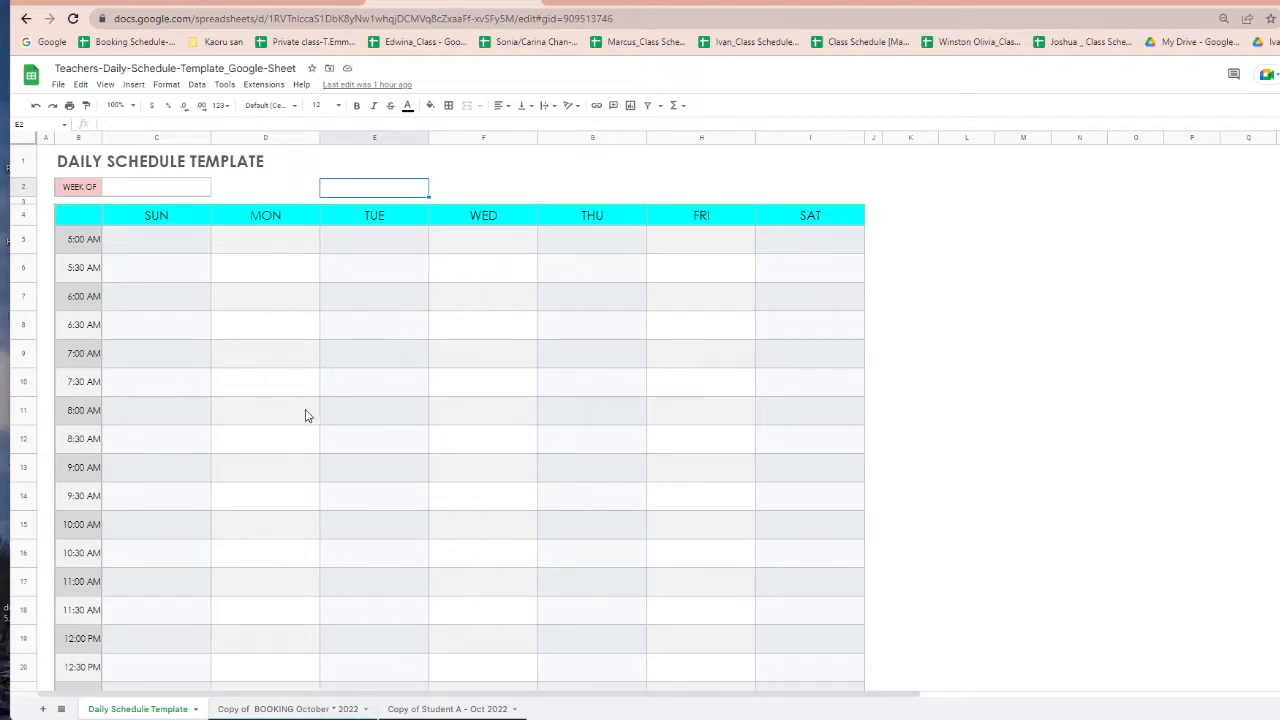
scroll(306, 414, "down", 2)
scroll(308, 414, "up", 2)
left_click(84, 248)
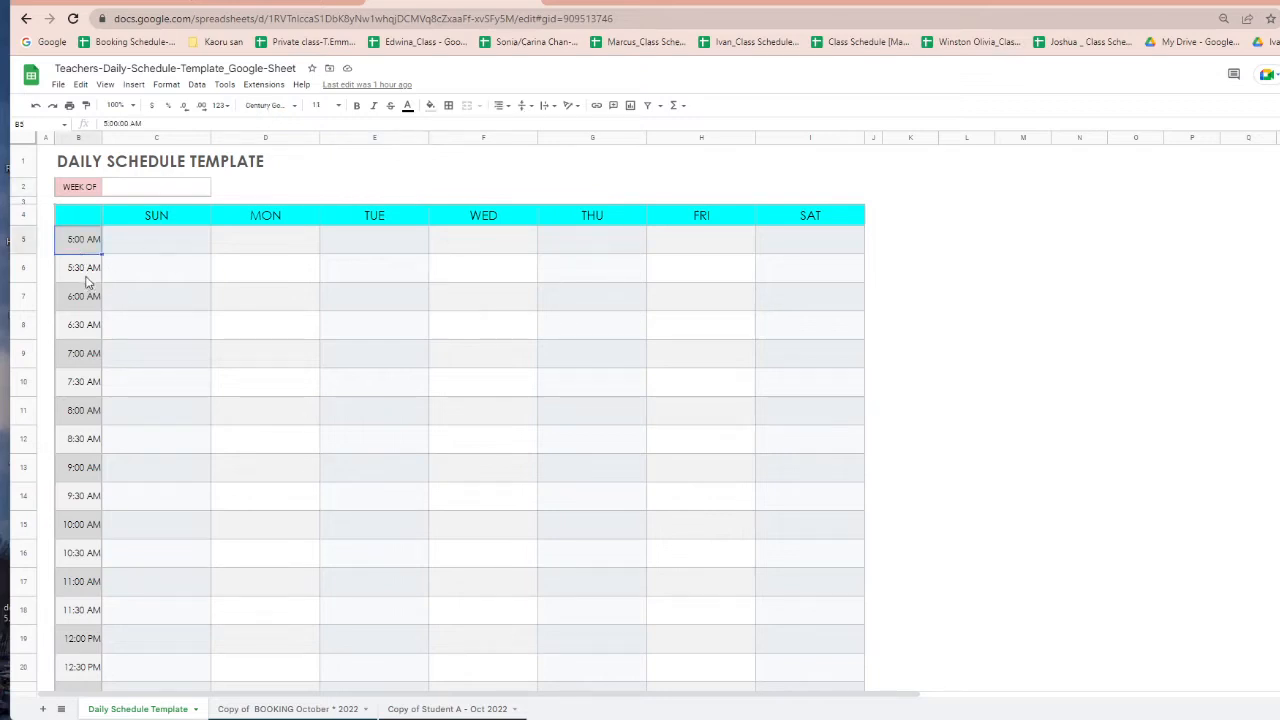
left_click(87, 276)
left_click(76, 324)
left_click(76, 355)
left_click(230, 272)
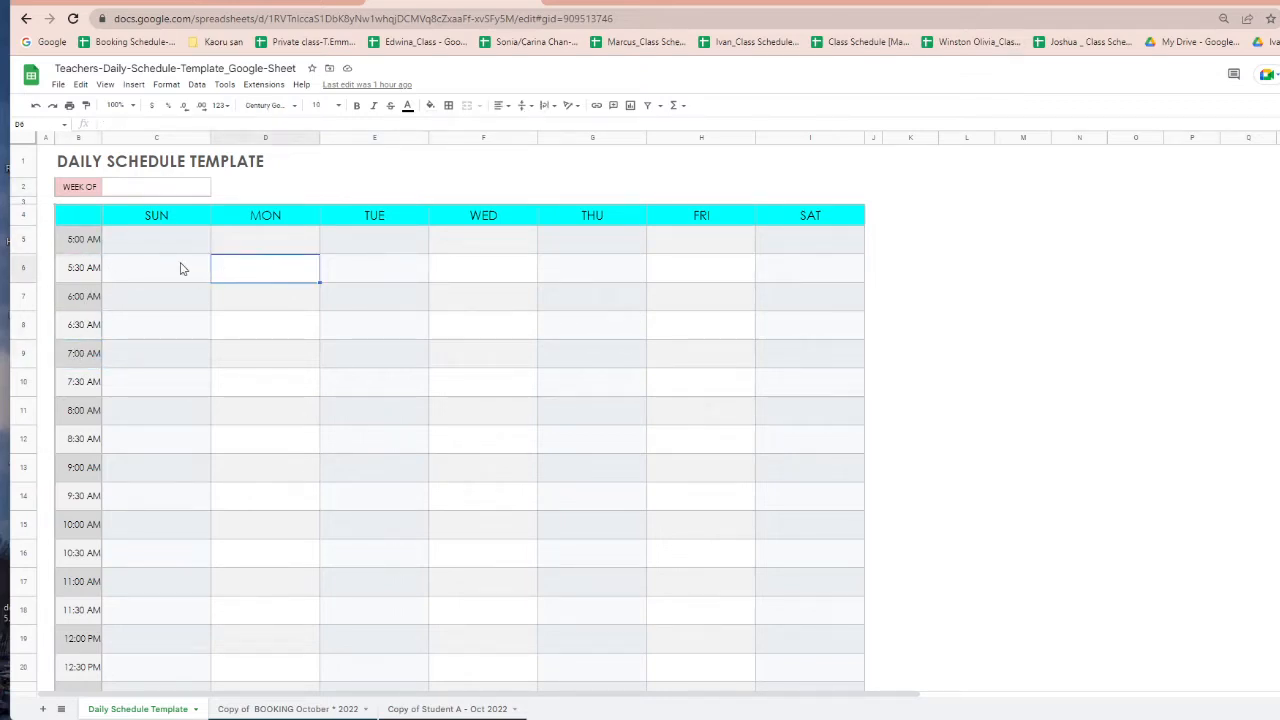
left_click(140, 242)
left_click(281, 269)
left_click(136, 194)
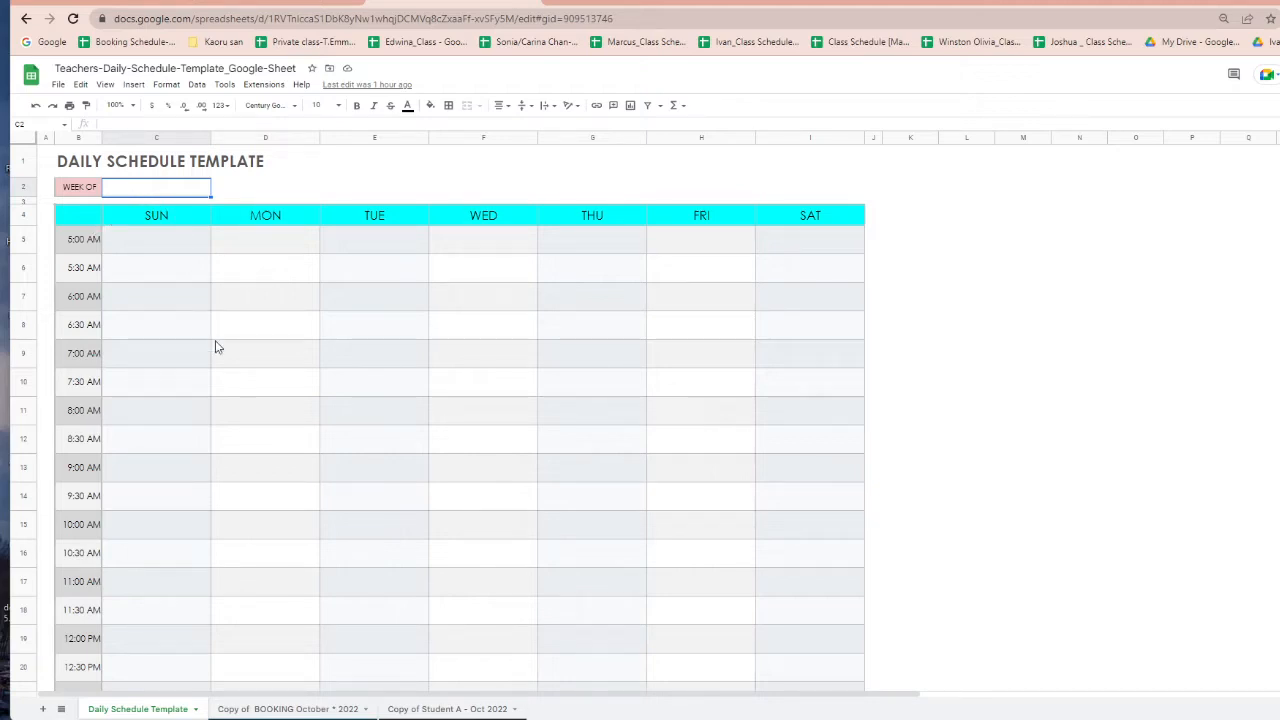
left_click(223, 249)
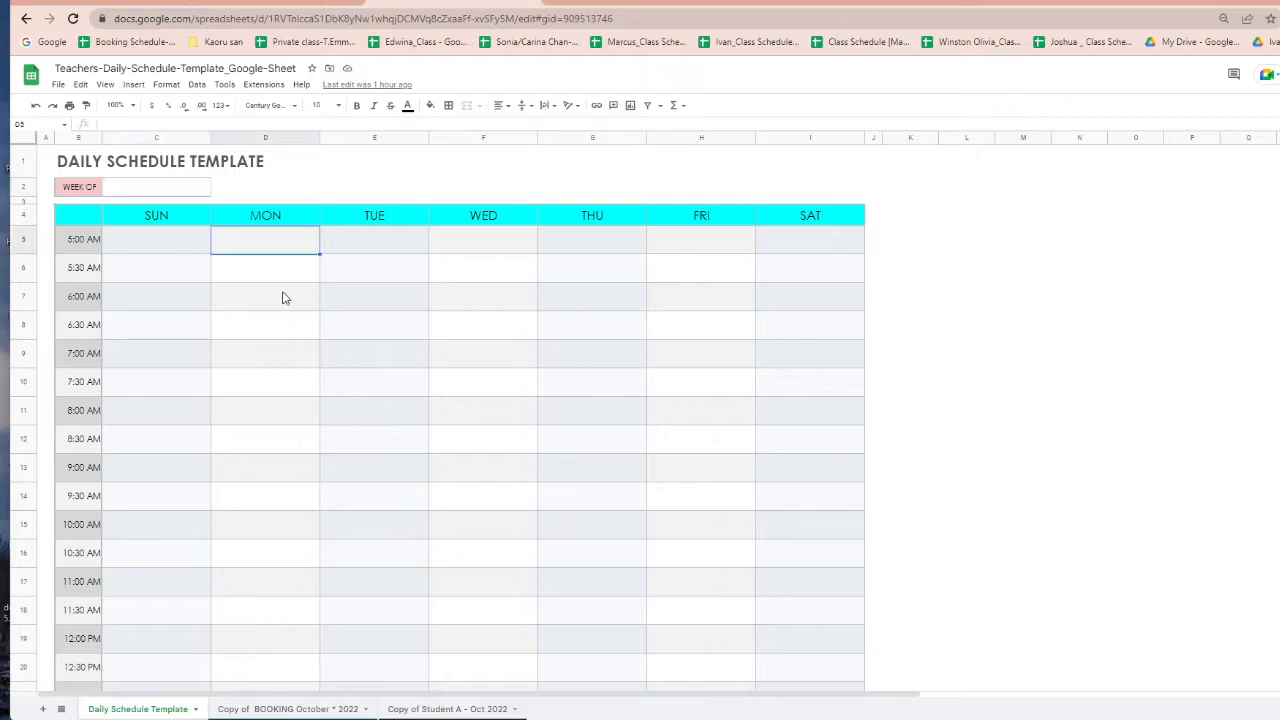
left_click(283, 297)
left_click(273, 440)
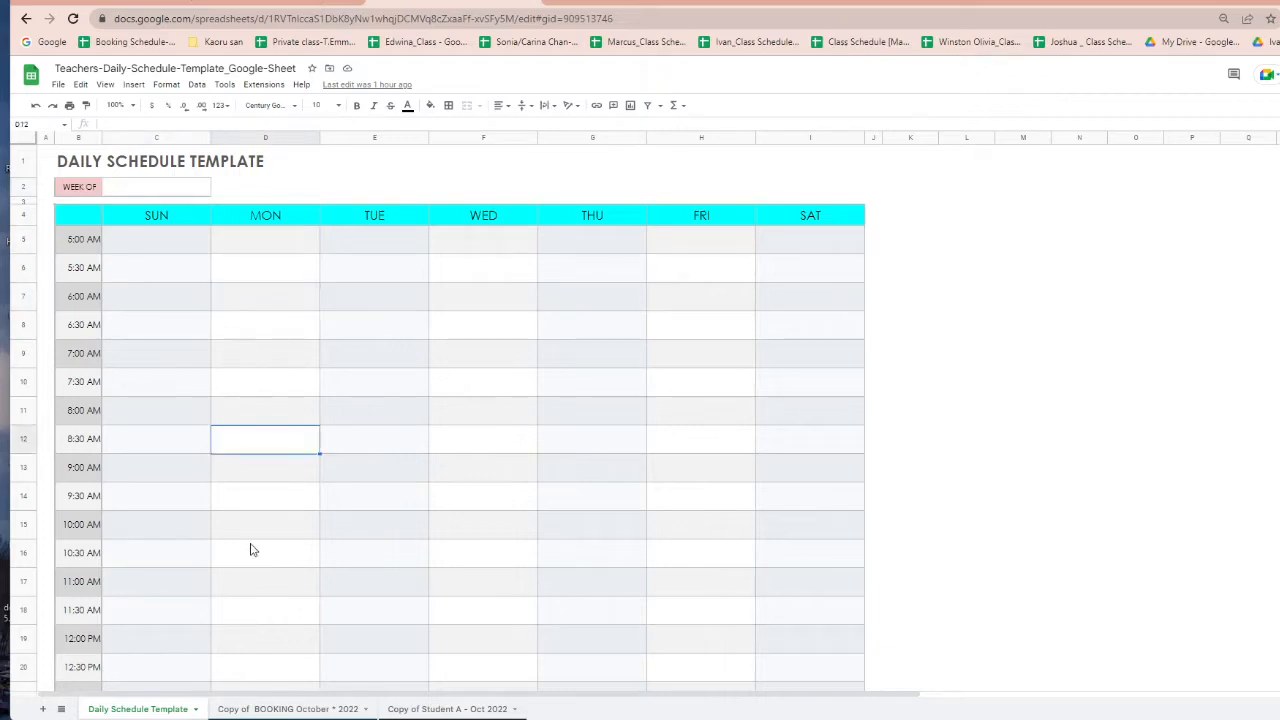
scroll(252, 550, "down", 10)
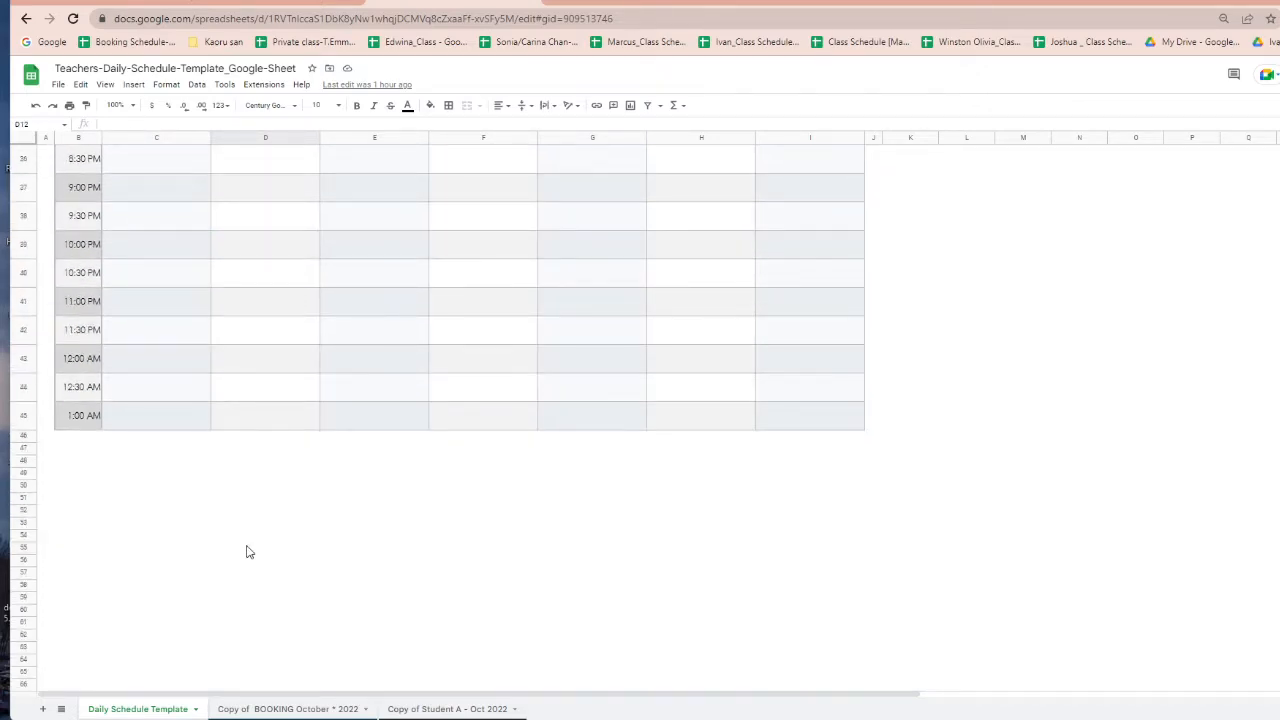
scroll(160, 474, "up", 12)
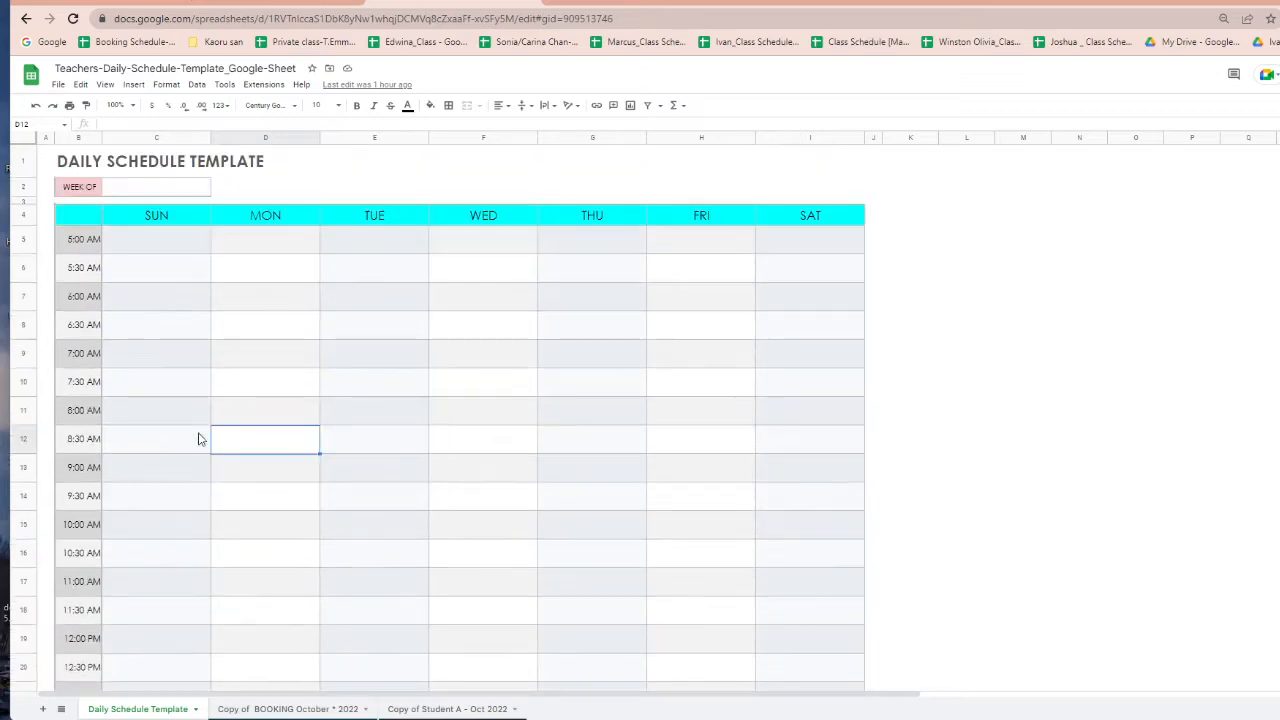
- Duplicate the Daily Schedule Template sheet and open the copy beside the original
left_click(196, 710)
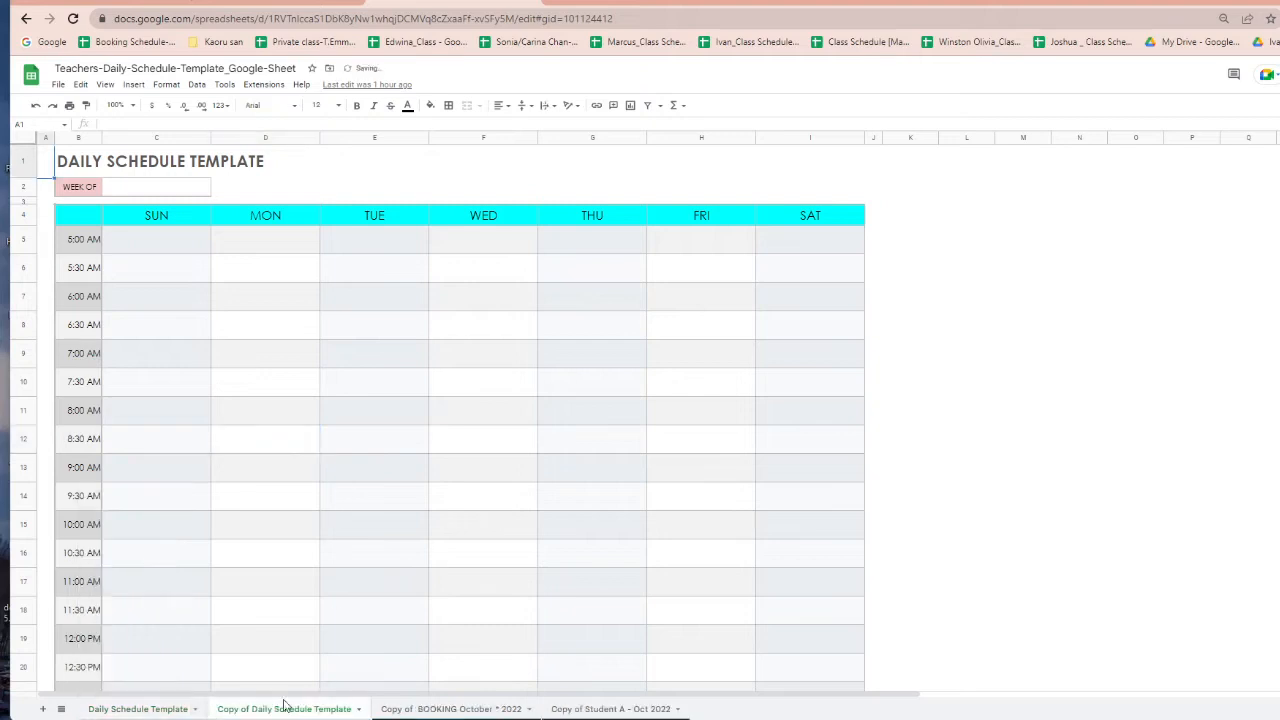
left_click(156, 709)
left_click(269, 714)
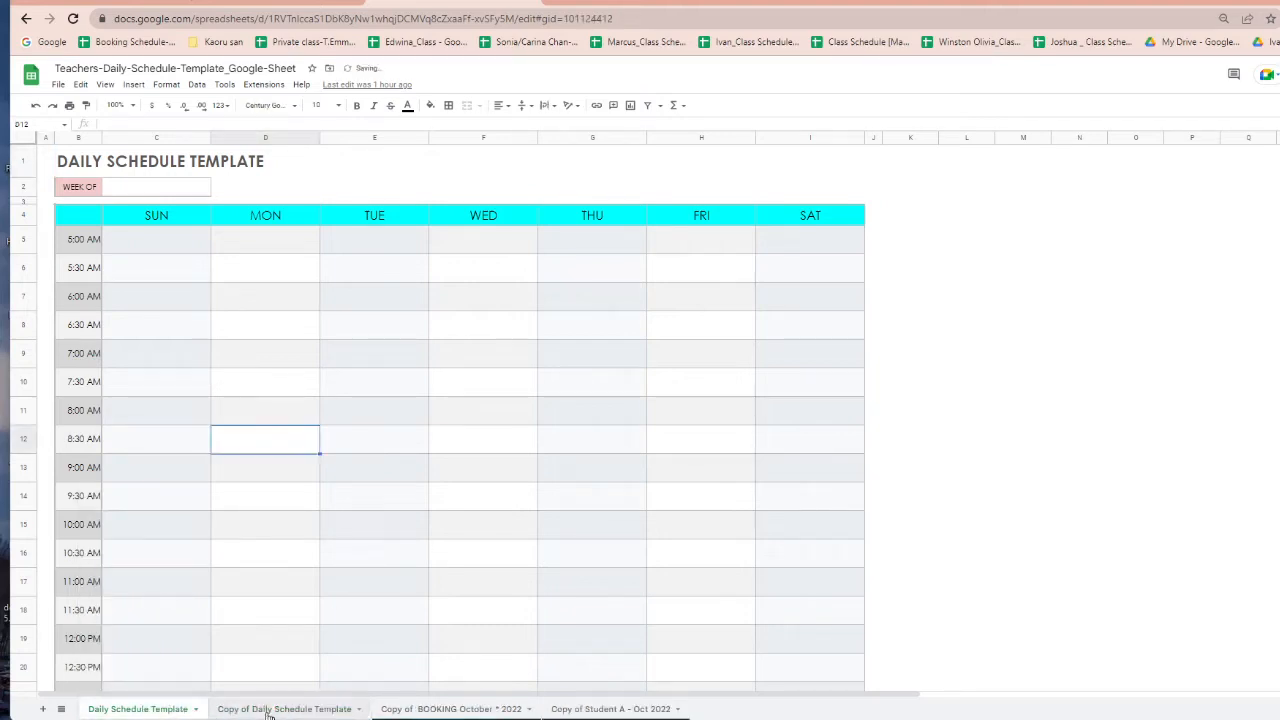
left_click(166, 712)
left_click(246, 713)
left_click(203, 441)
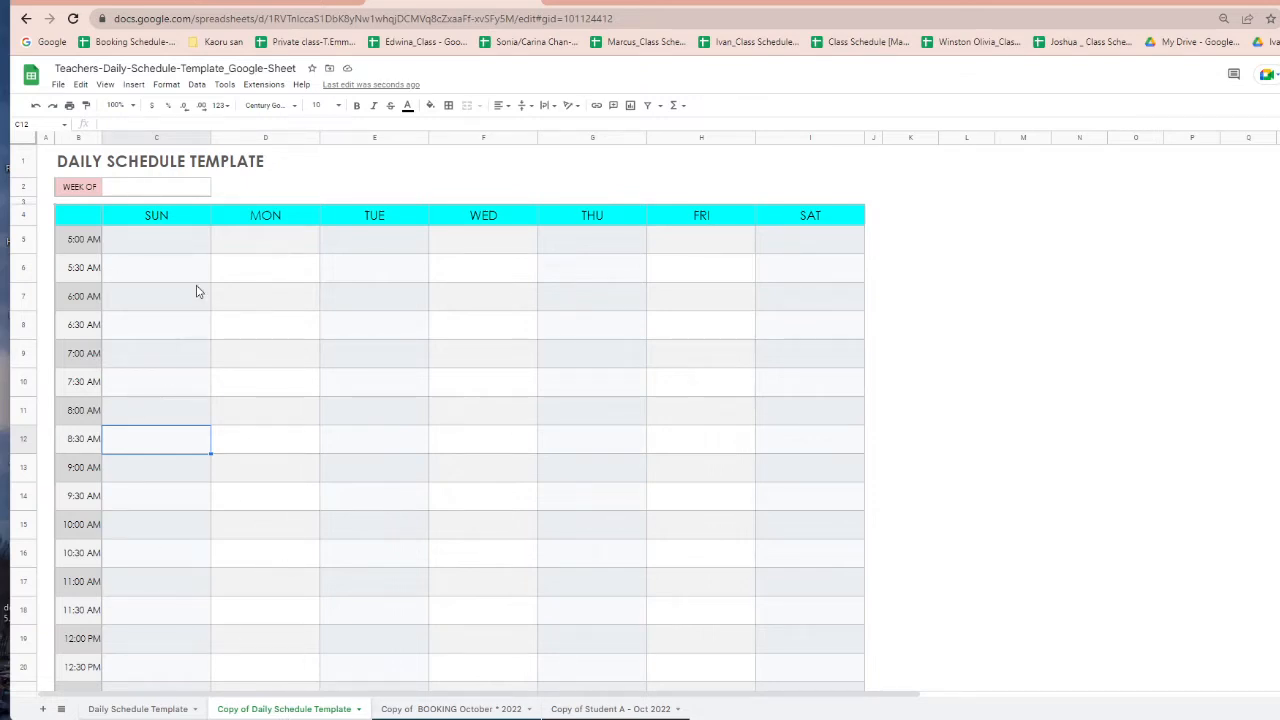
left_click(70, 190)
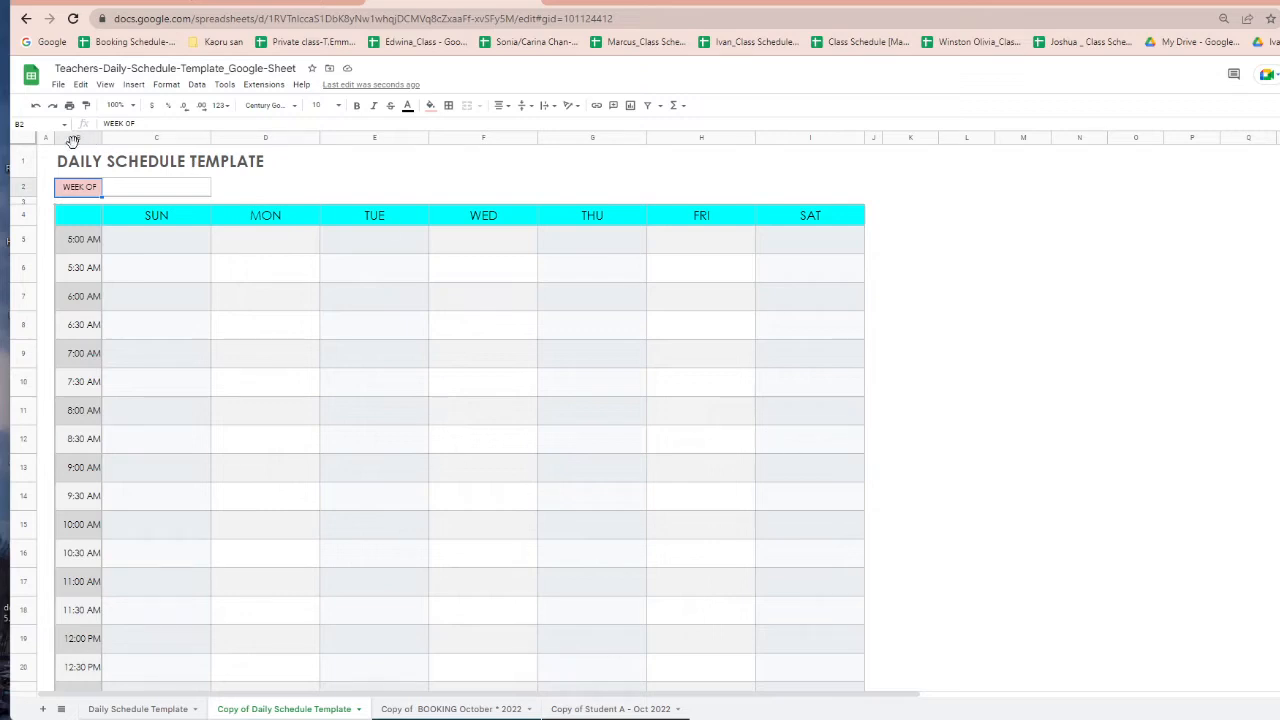
left_click(895, 349)
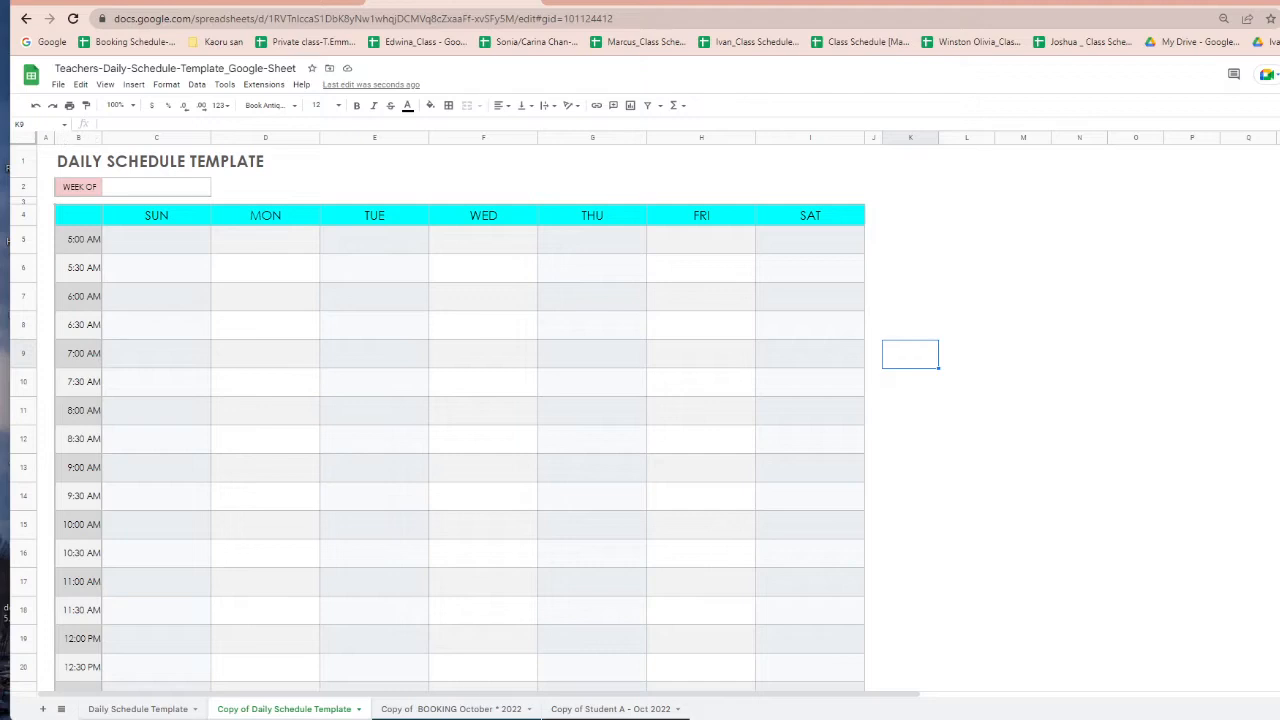
- Open the Copy of BOOKING October * 2022 sheet and examine its lesson time slots and weekly booking rows
left_click(428, 709)
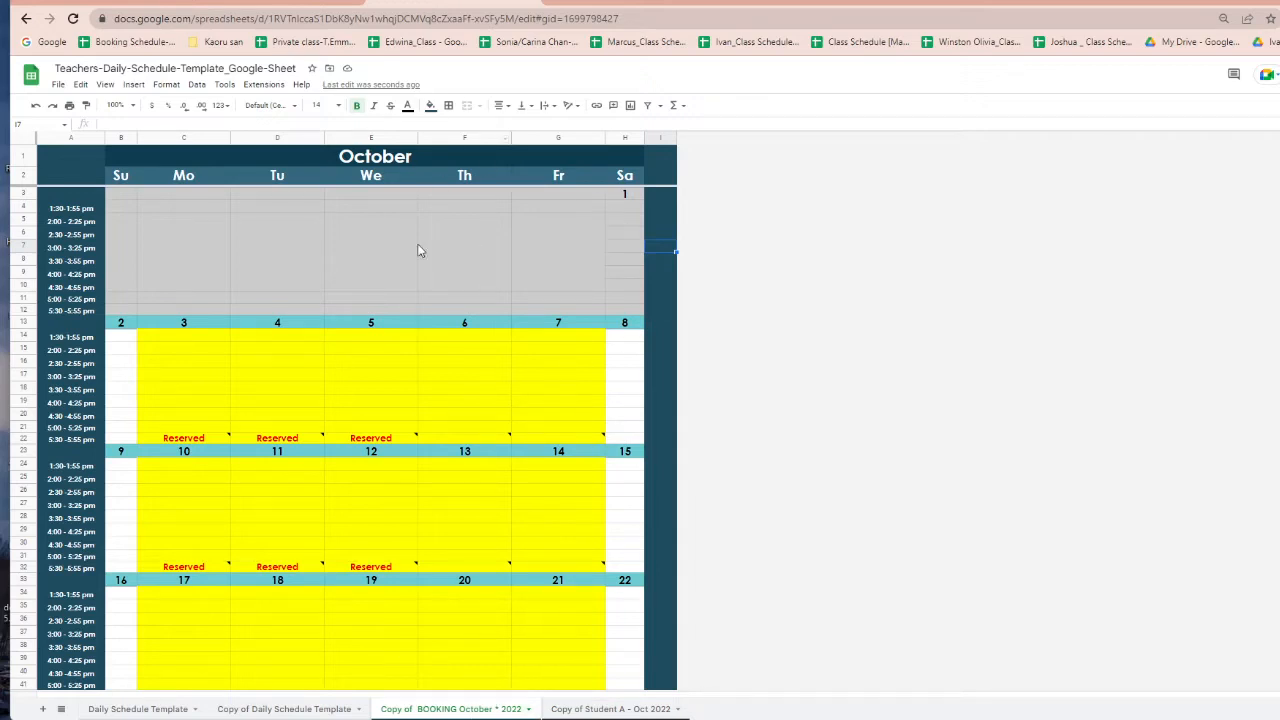
scroll(331, 380, "down", 5)
scroll(358, 438, "up", 3)
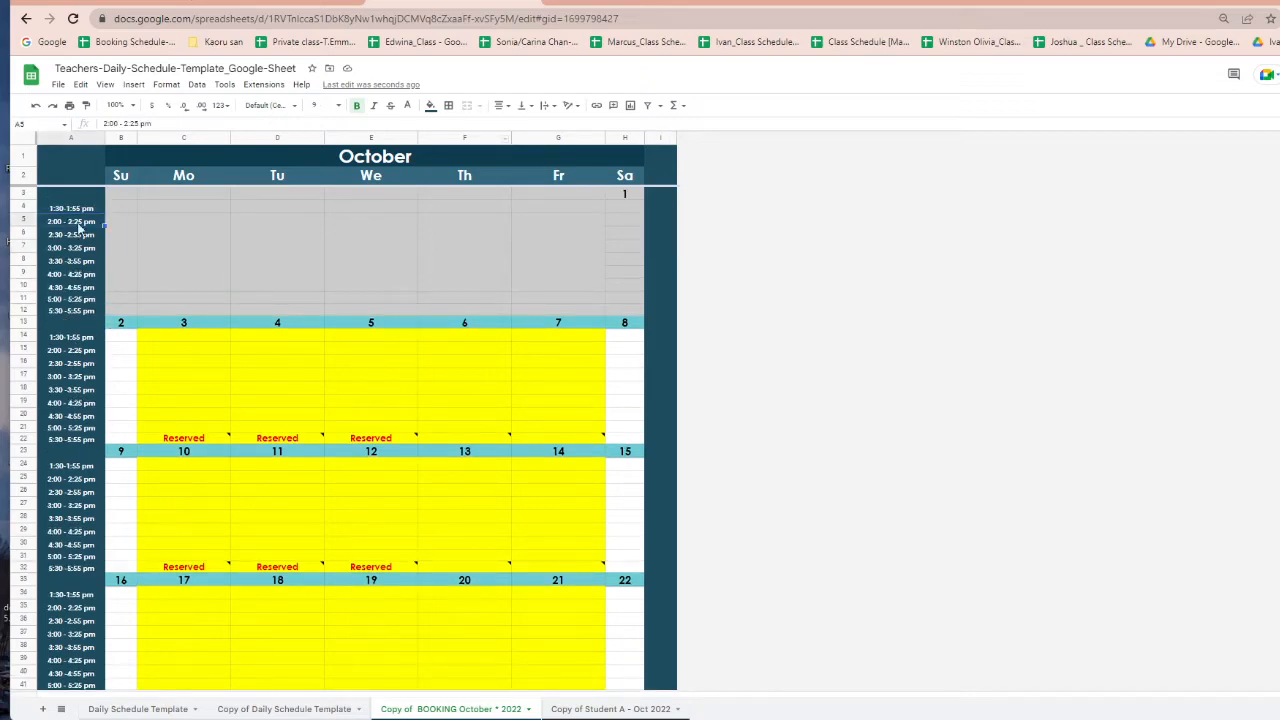
left_click_drag(72, 213, 72, 314)
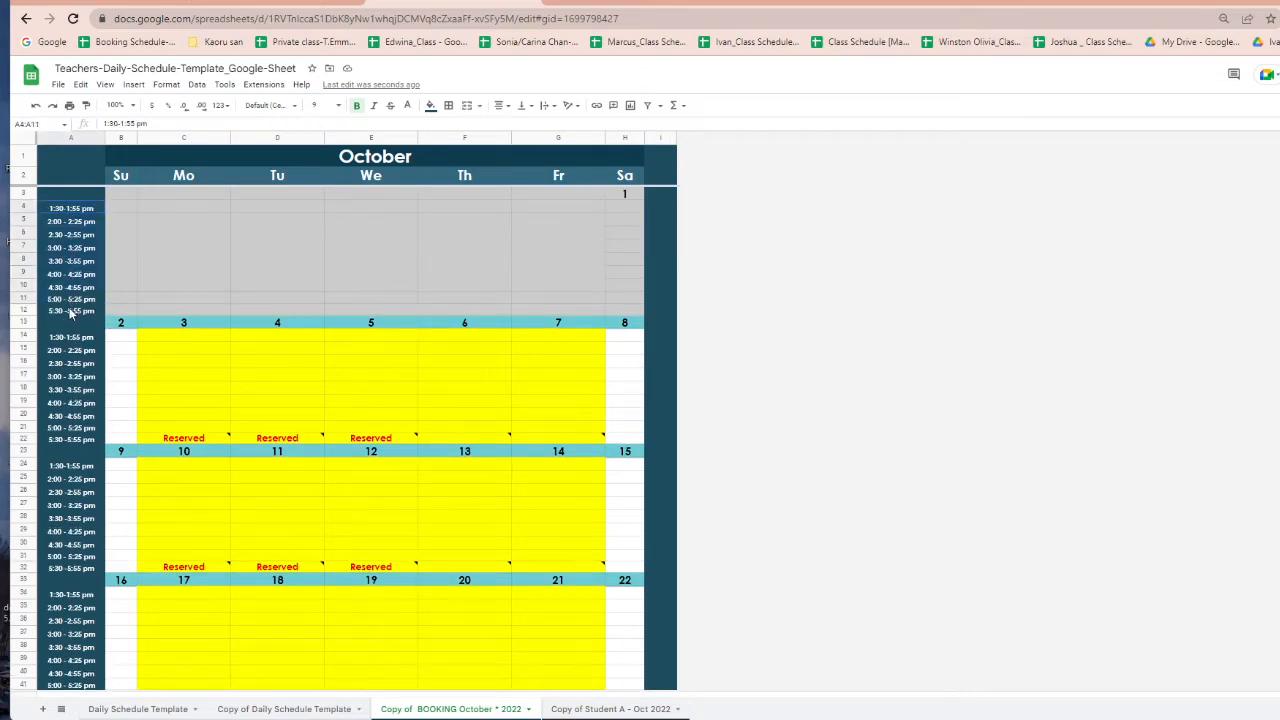
left_click(74, 364)
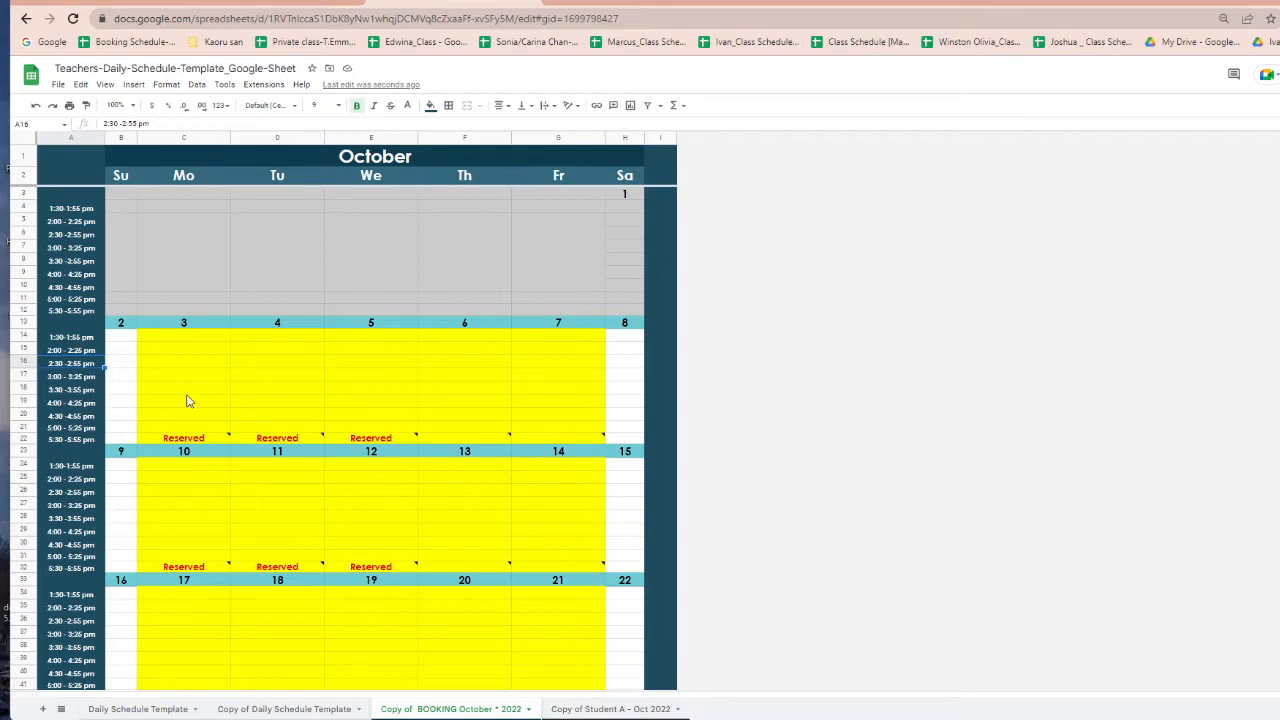
left_click(240, 388)
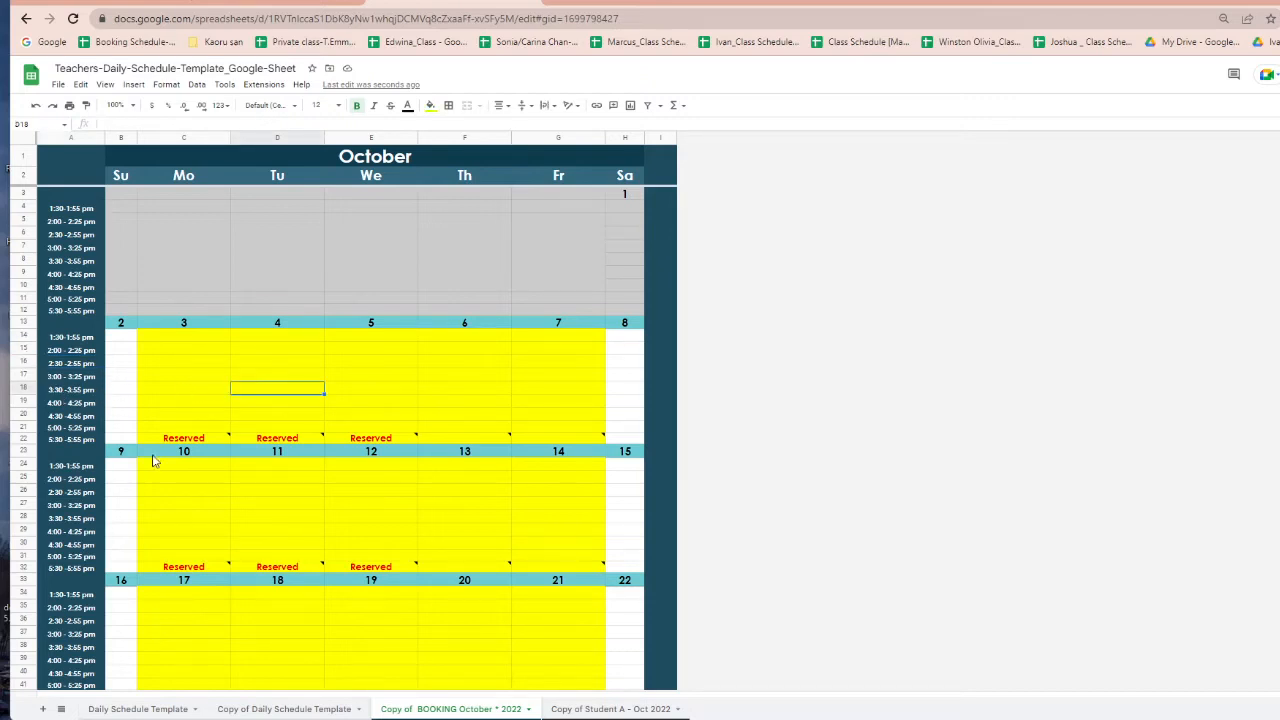
left_click(24, 389)
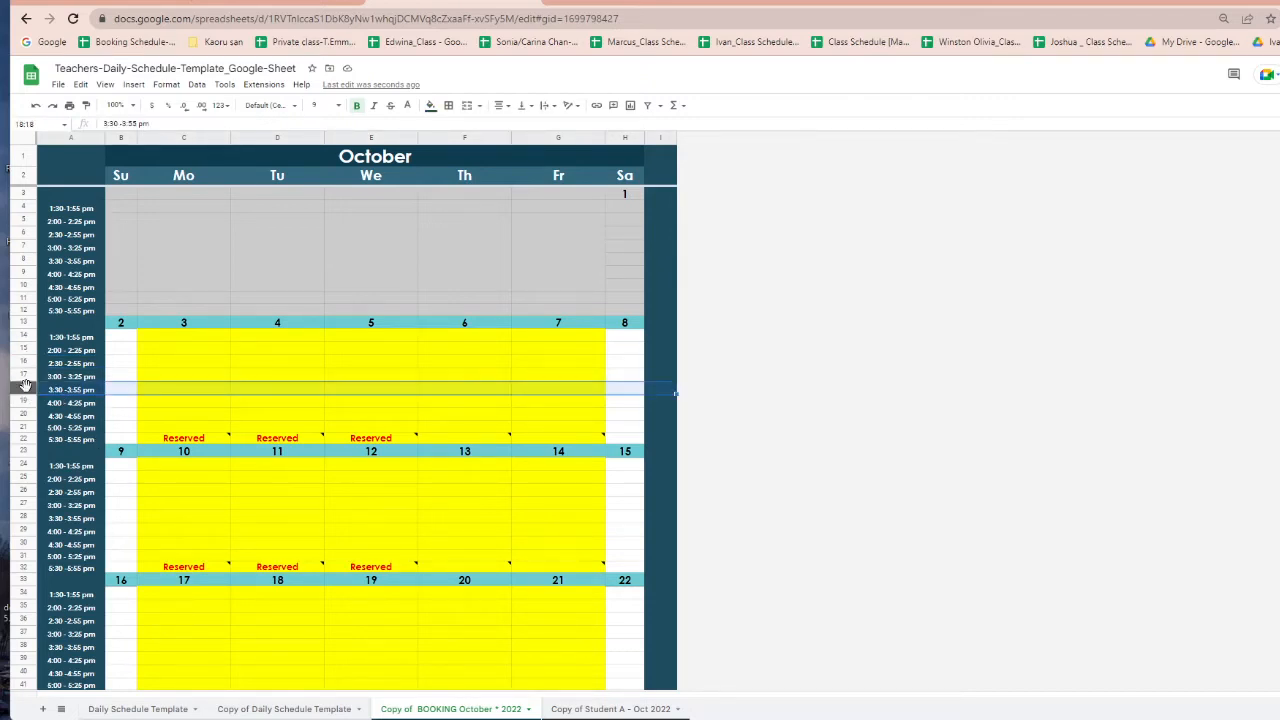
- Enter the student's name in the 2:30 -2:55 pm slot on Monday, October 3, with the sheet at 150%
left_click(118, 105)
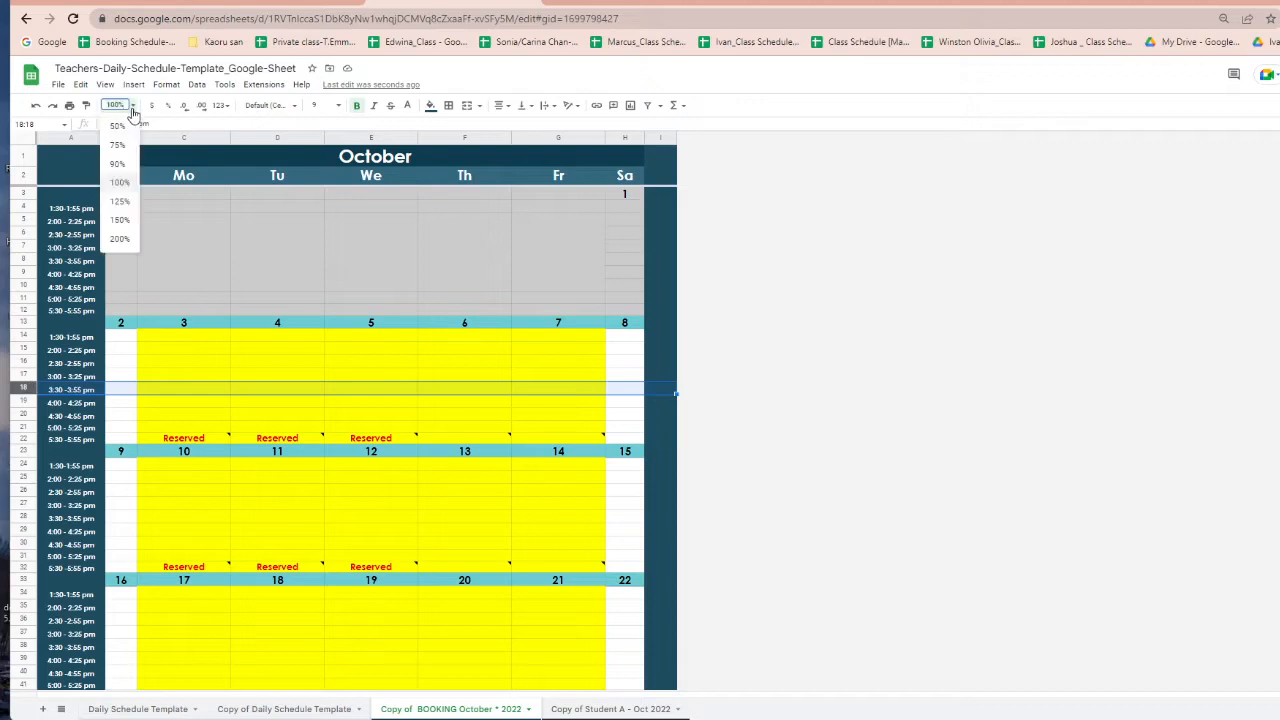
left_click(122, 222)
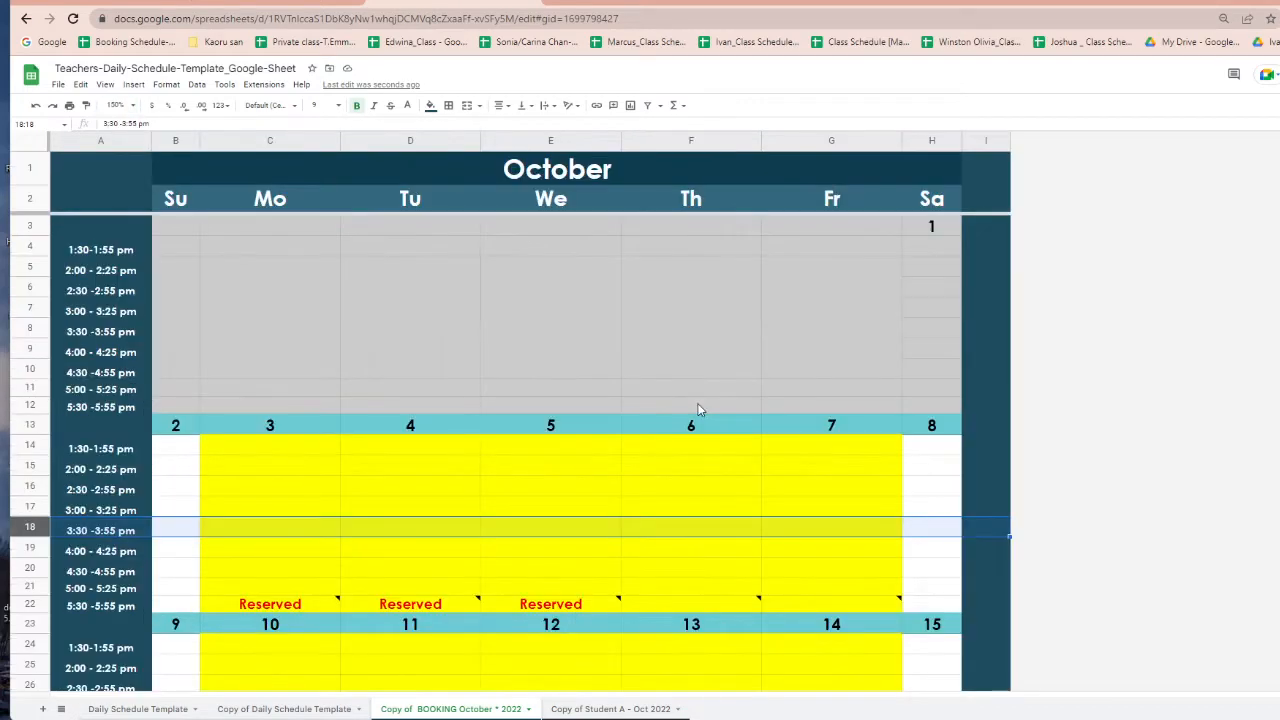
scroll(654, 409, "down", 1)
left_click(394, 437)
left_click(251, 452)
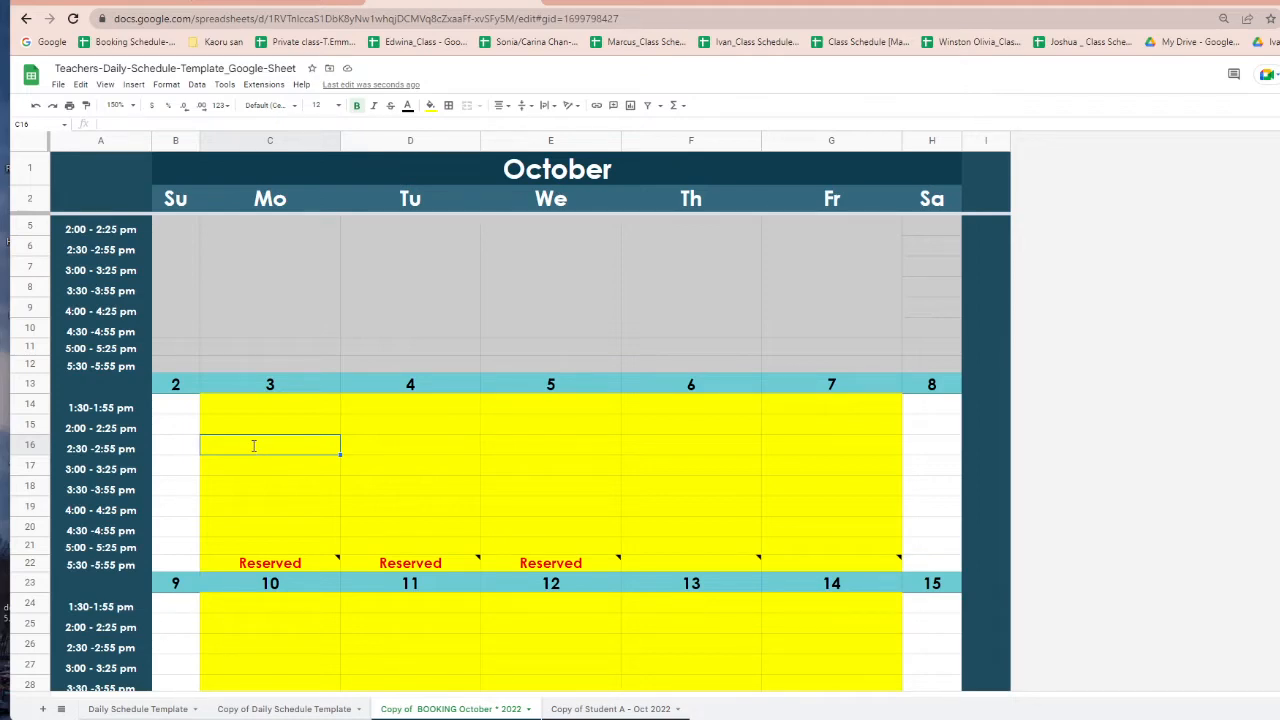
type("Ana")
key("Return")
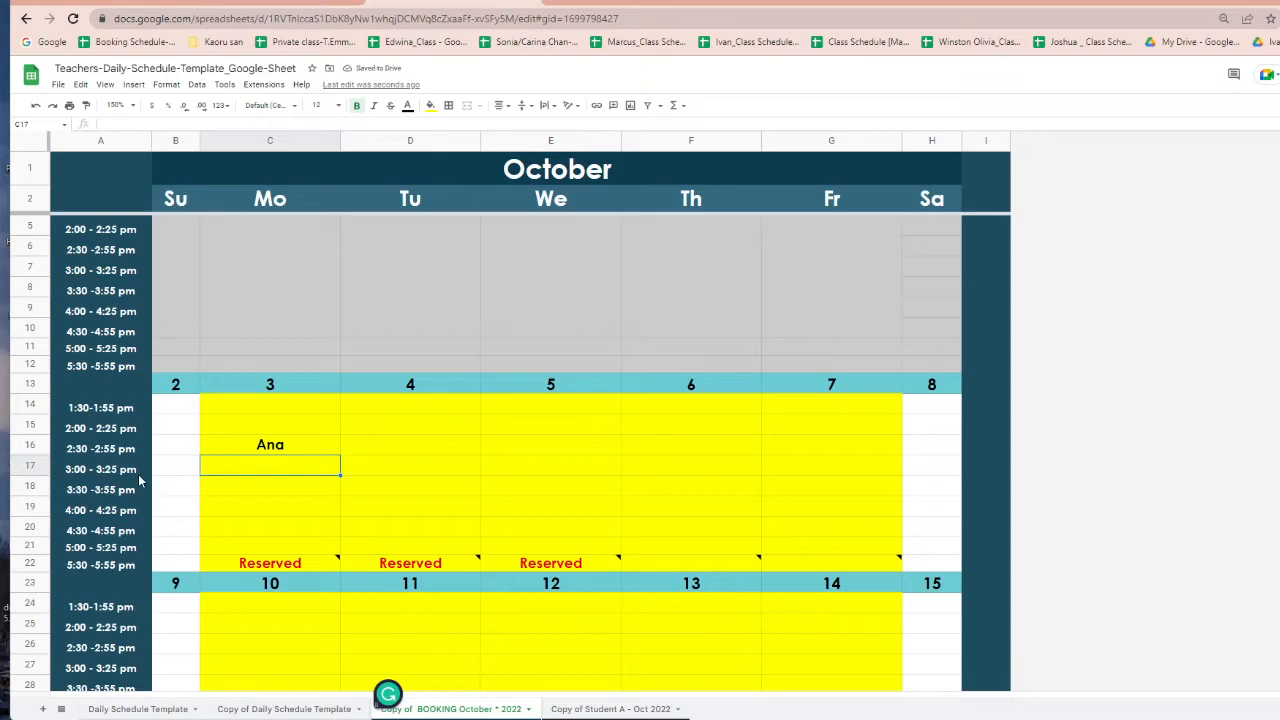
- Add a note reading "Subject" to the student's booking on Monday, October 3
left_click(234, 448)
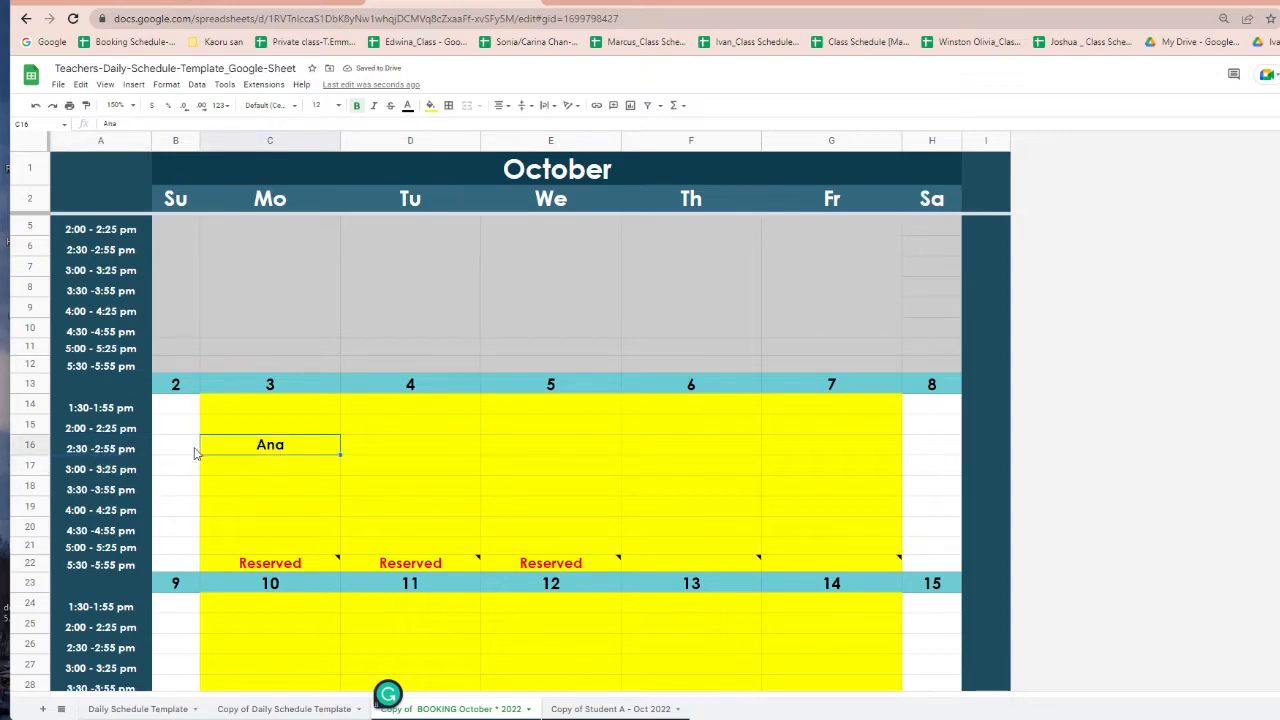
left_click(283, 490)
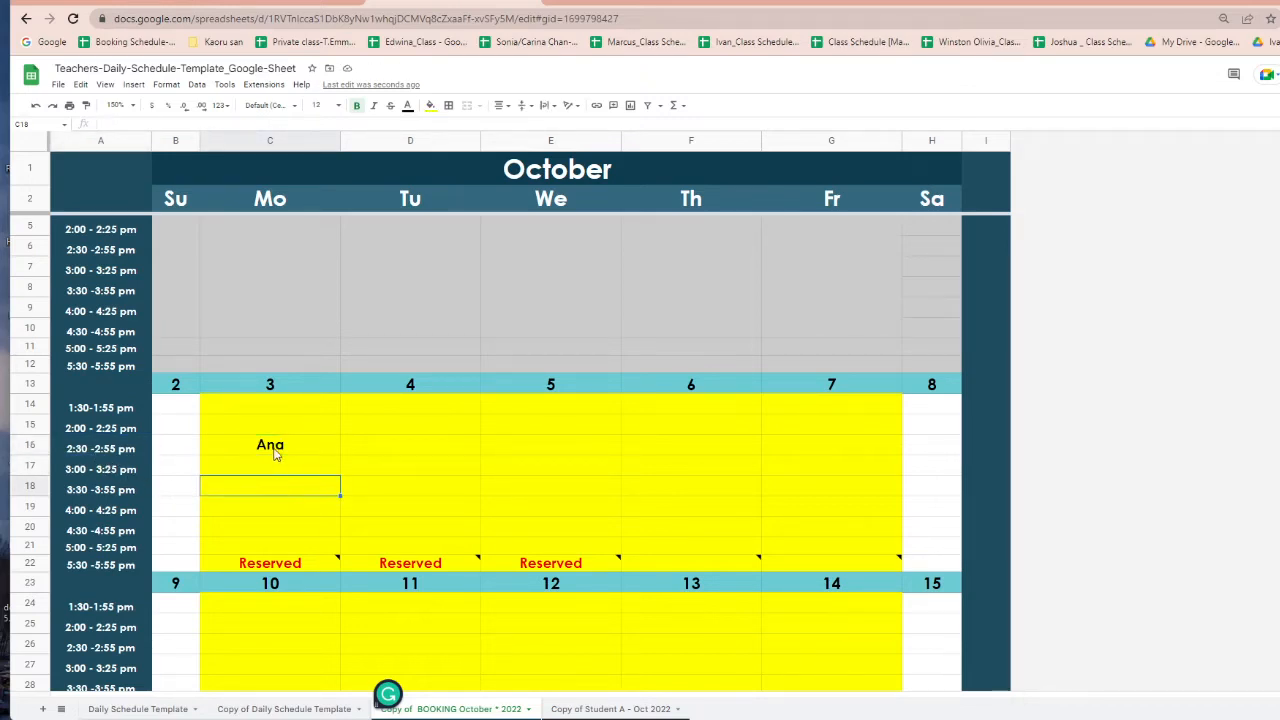
left_click(276, 447)
right_click(297, 446)
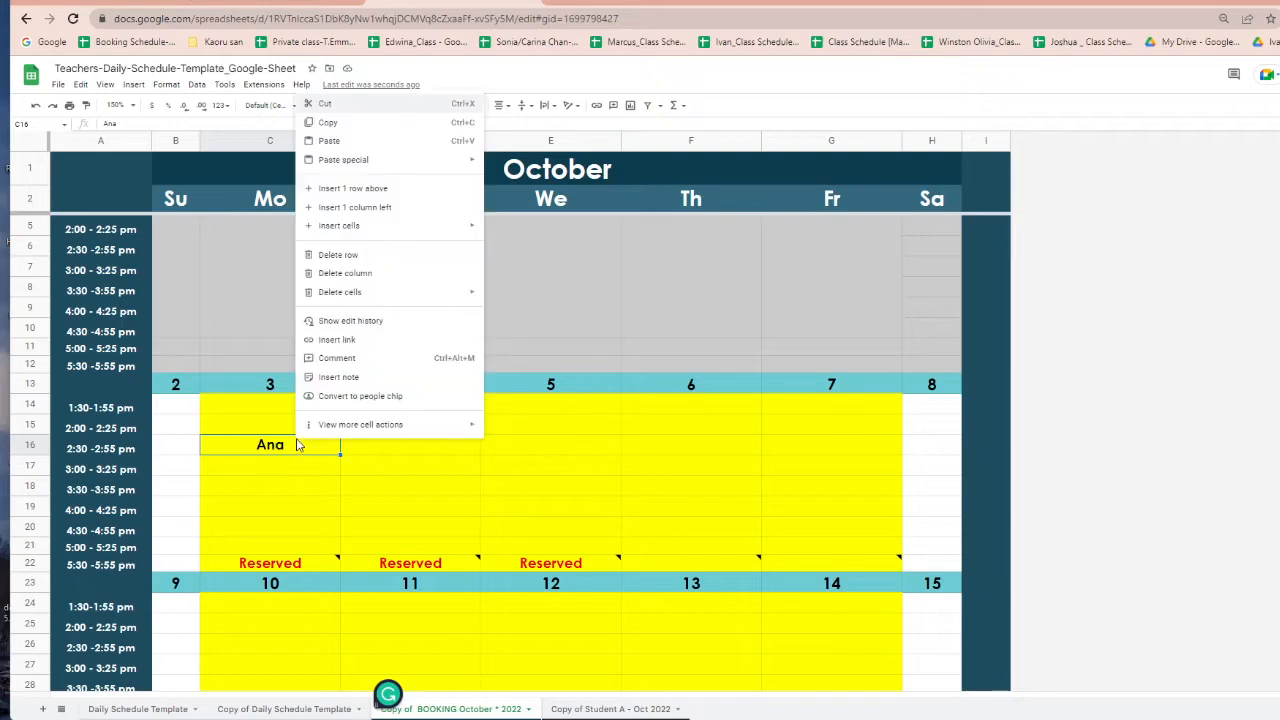
left_click(338, 376)
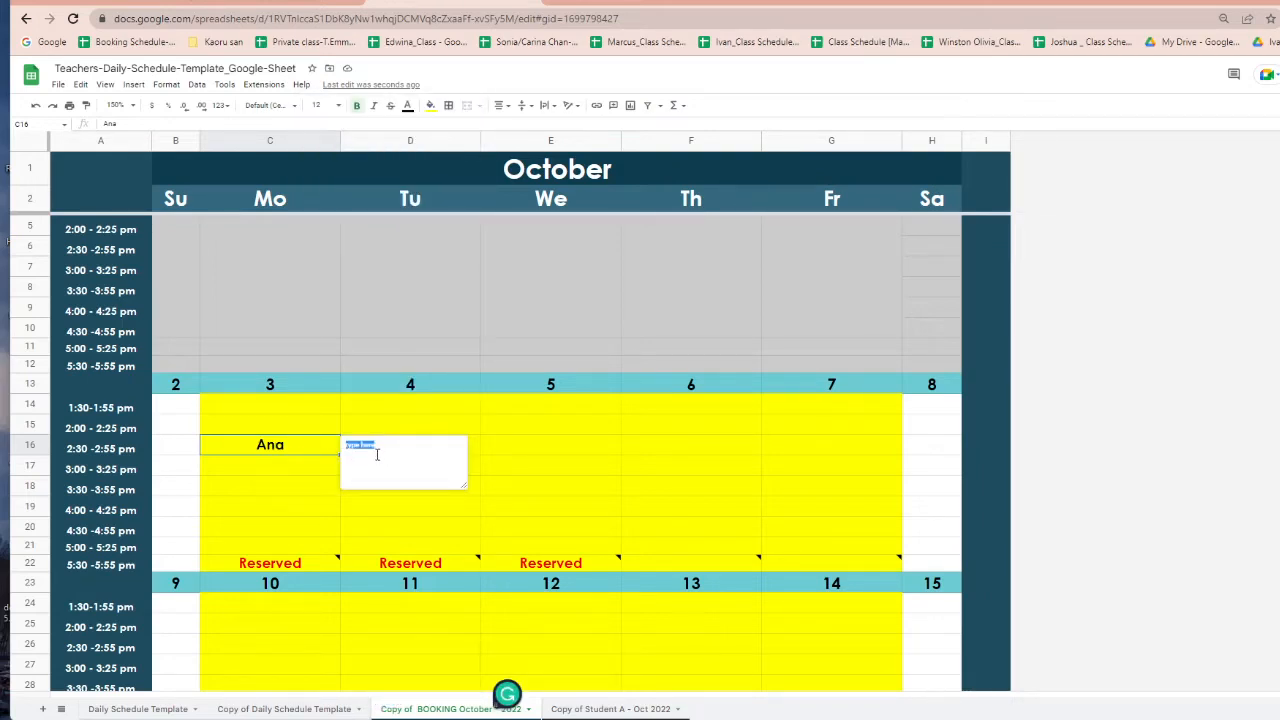
type("Subject")
left_click(306, 471)
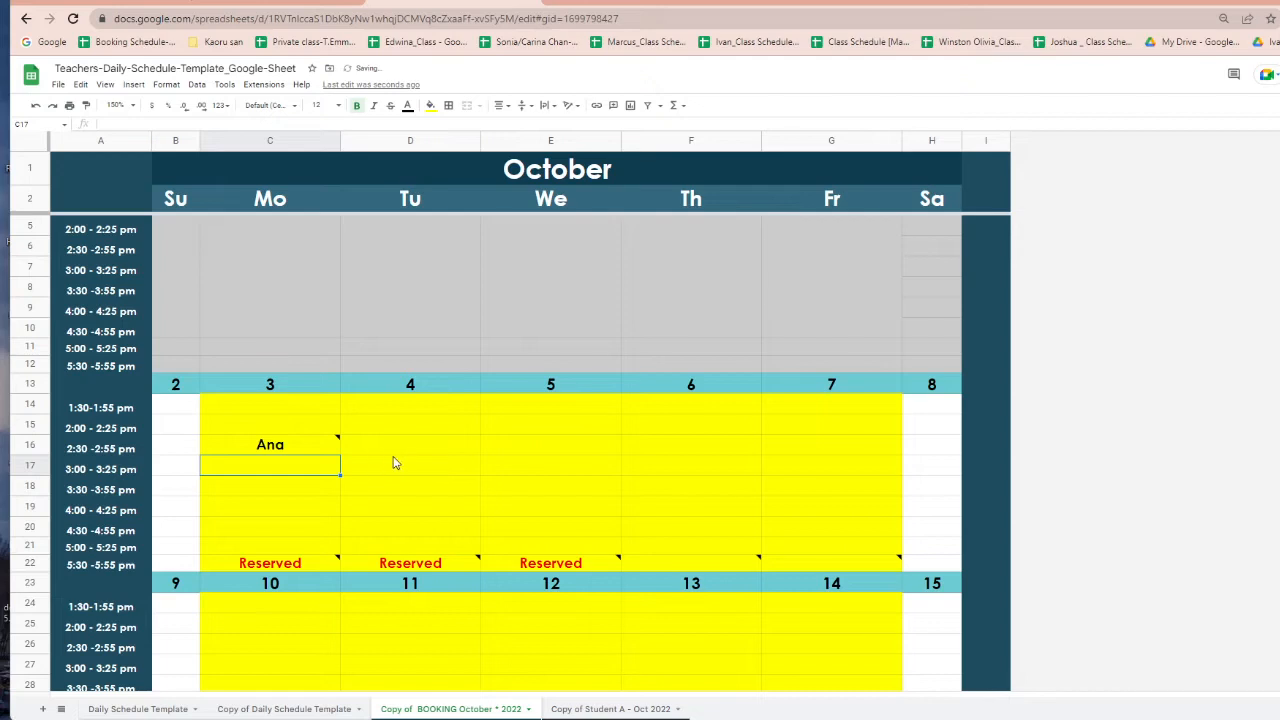
- View the note attached to the student's booking on Monday, October 3
left_click(318, 450)
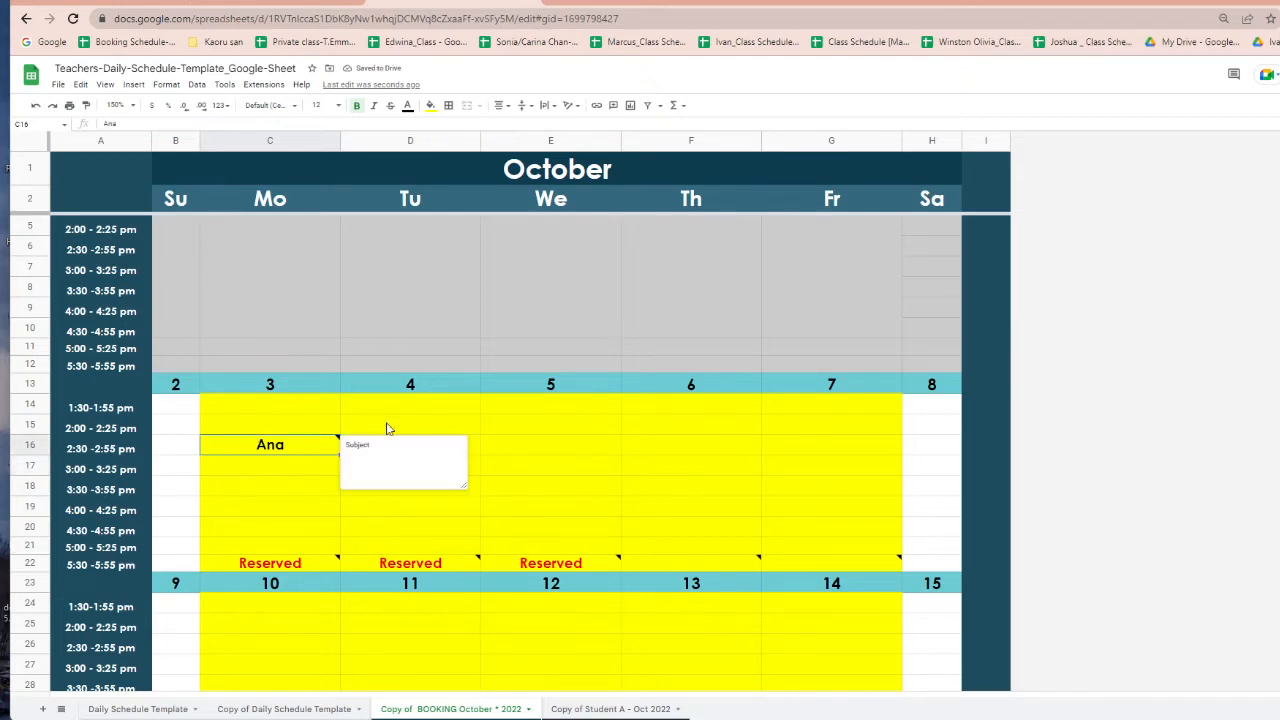
left_click(404, 411)
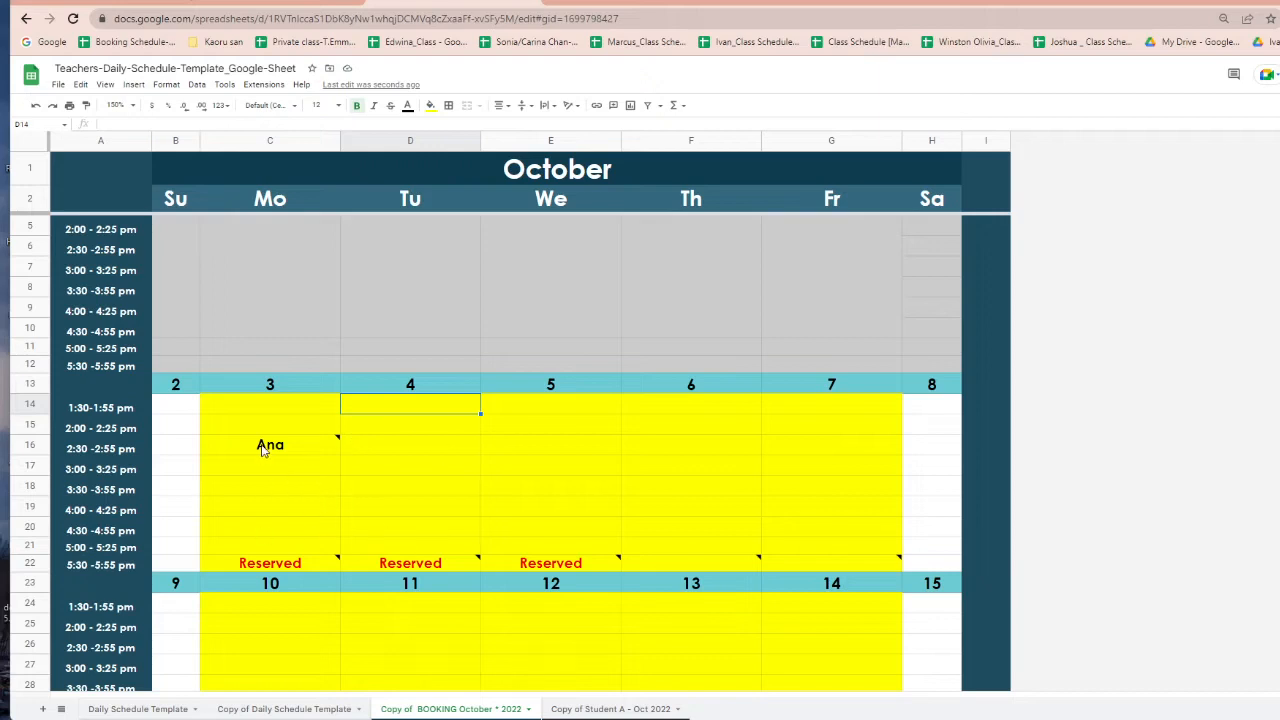
left_click(266, 485)
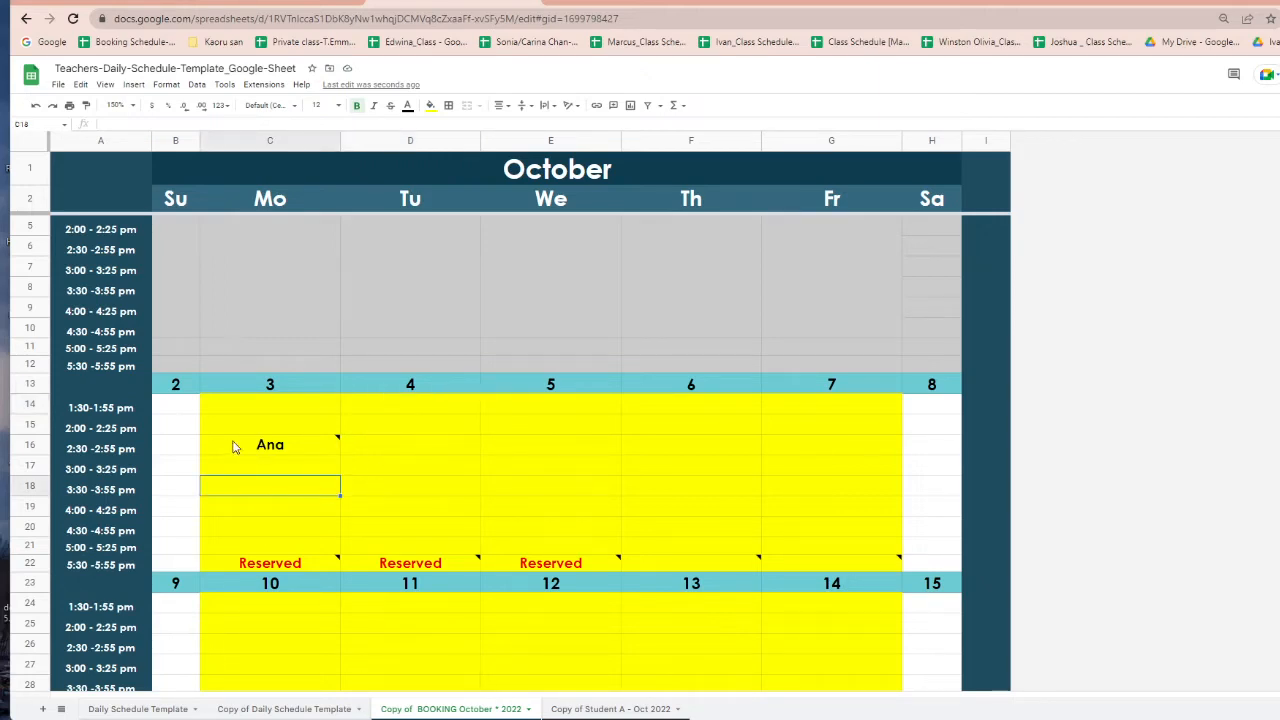
left_click(256, 452)
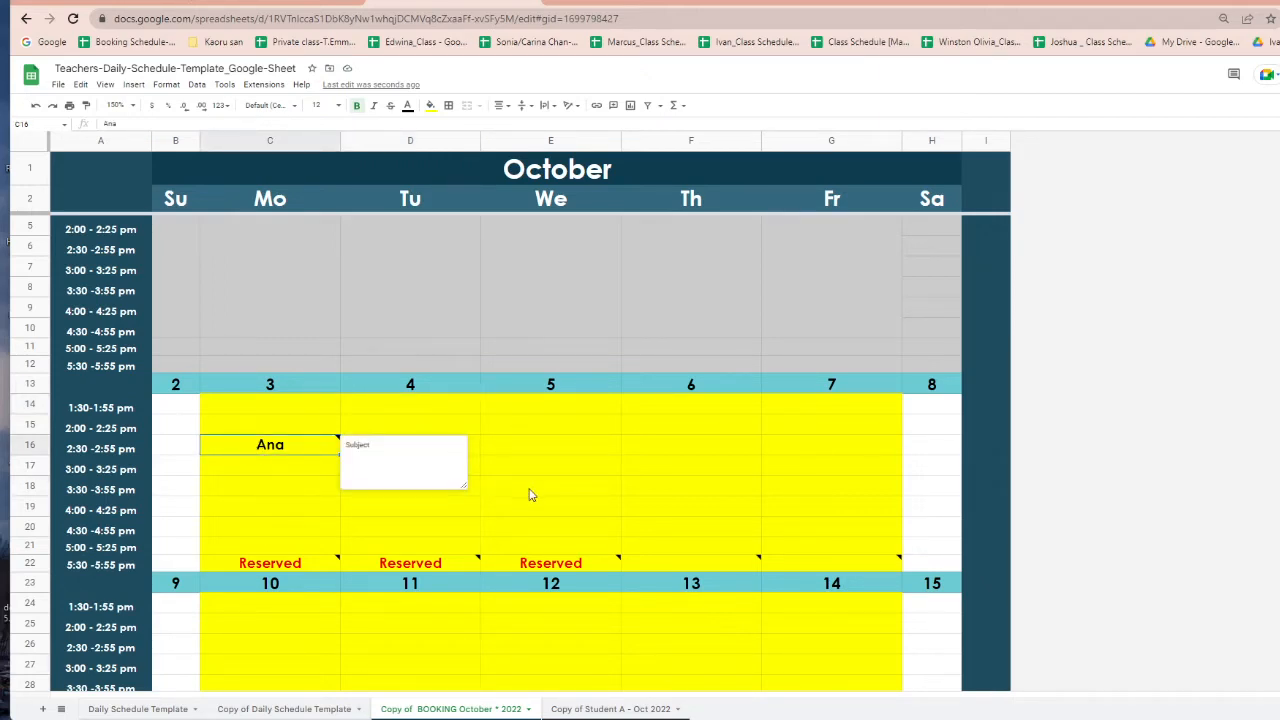
left_click(619, 456)
left_click(421, 428)
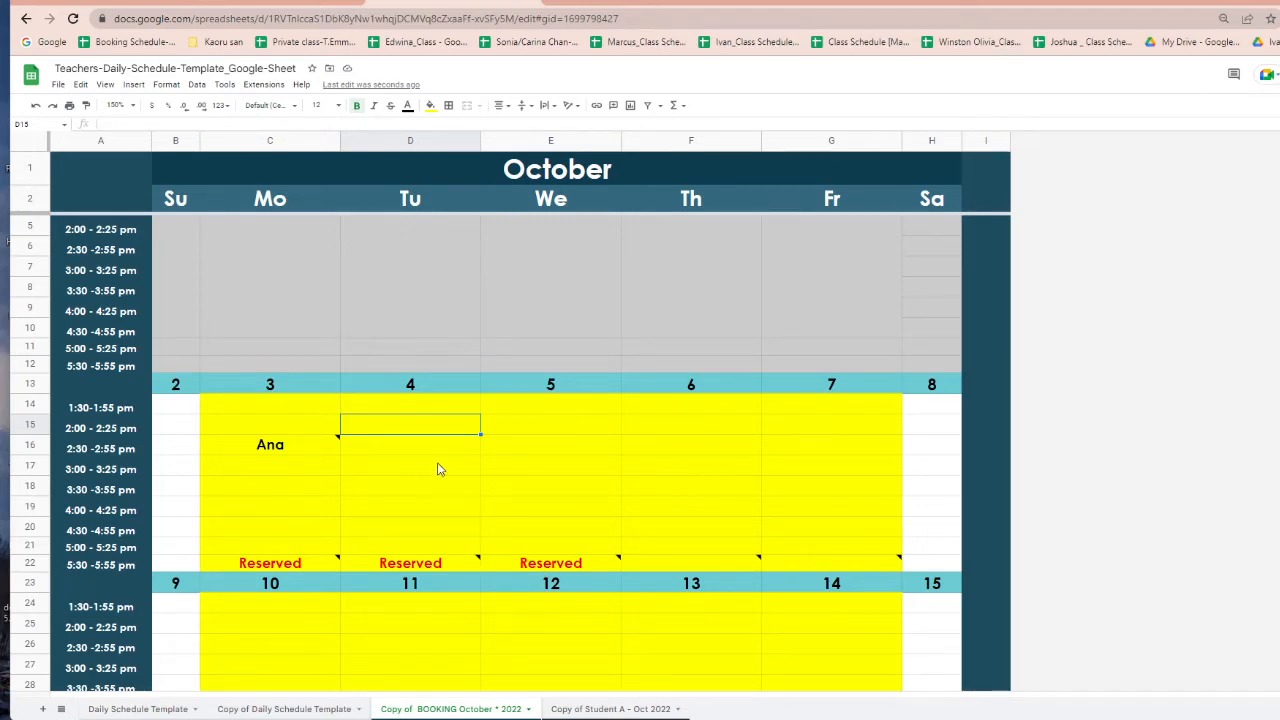
right_click(408, 421)
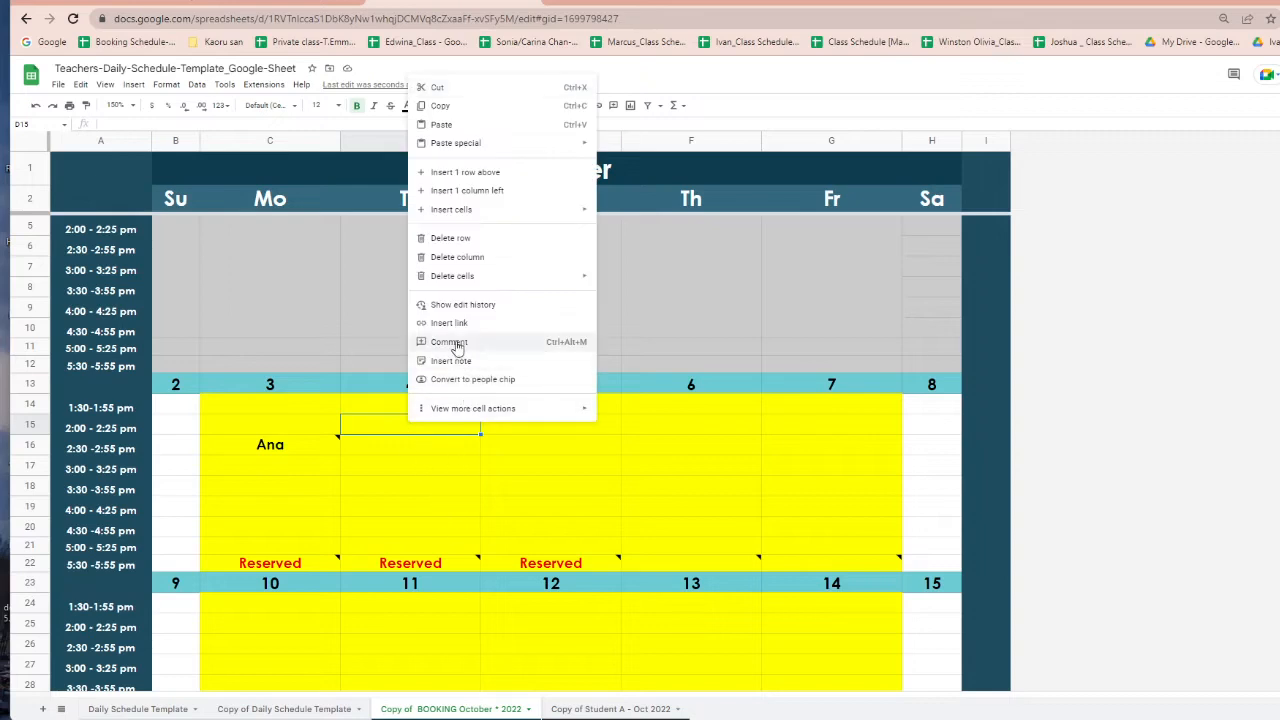
left_click(500, 342)
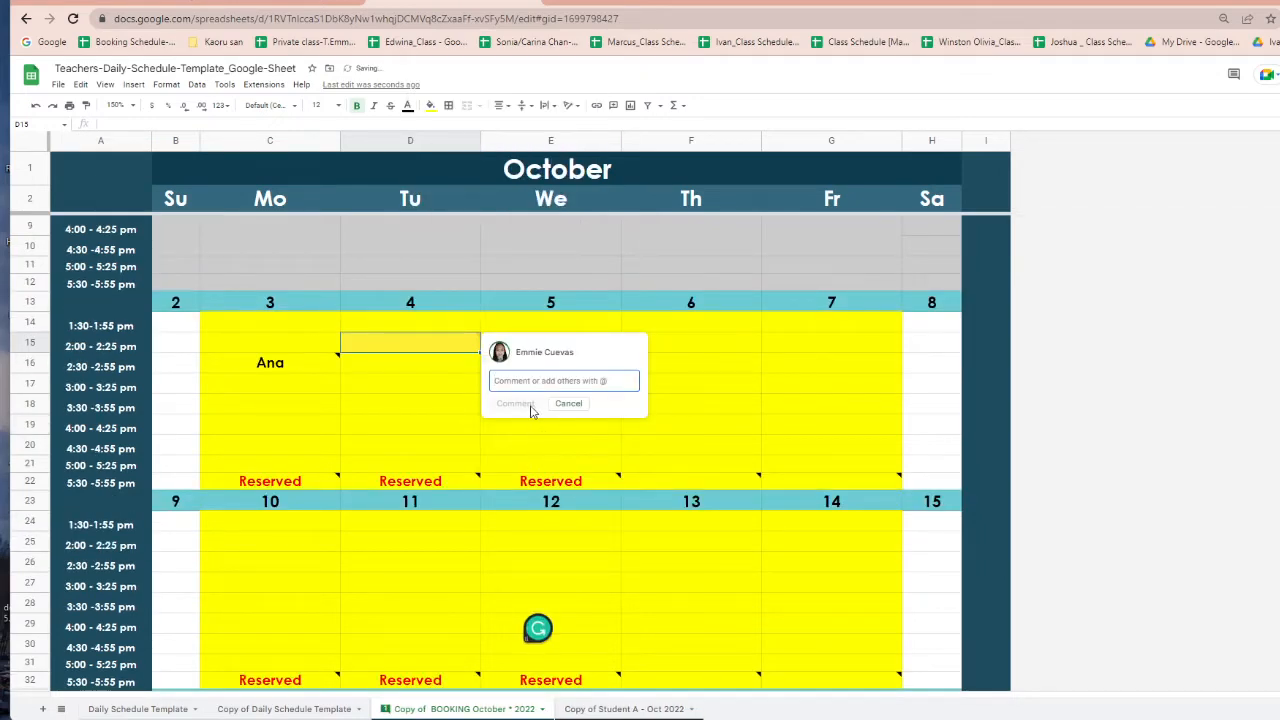
left_click(568, 403)
left_click_drag(380, 446, 380, 426)
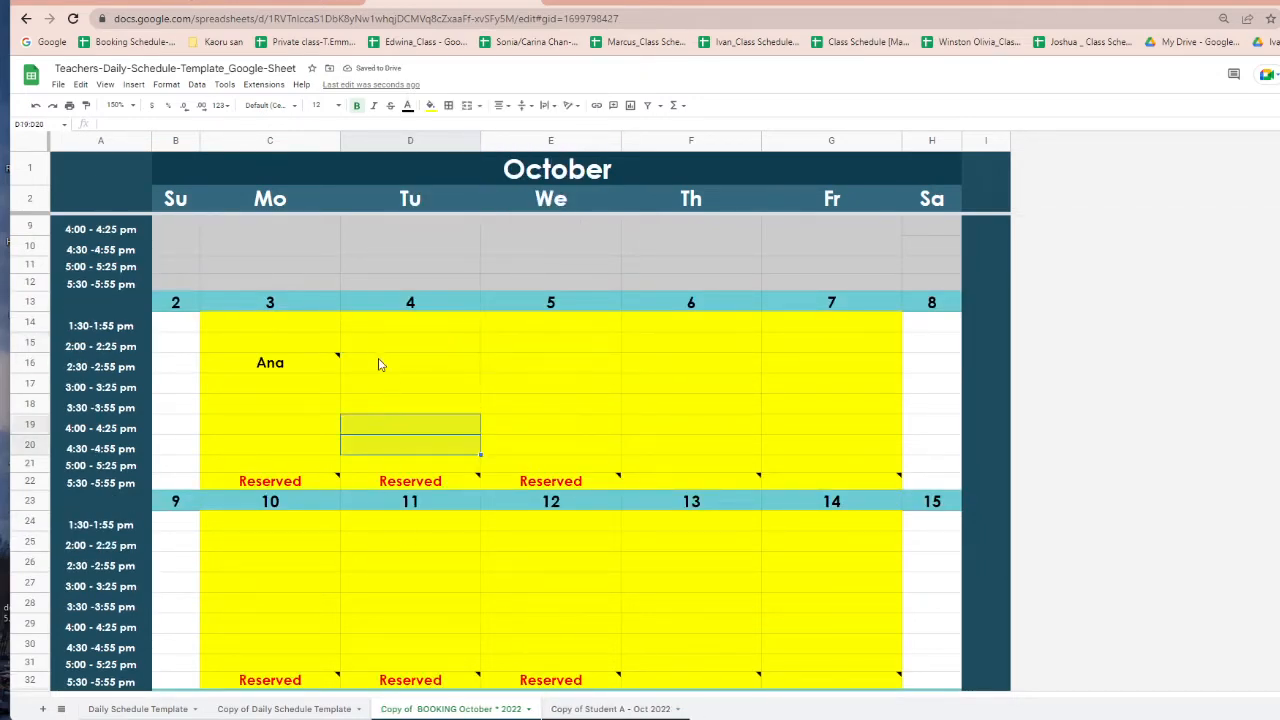
left_click(386, 377)
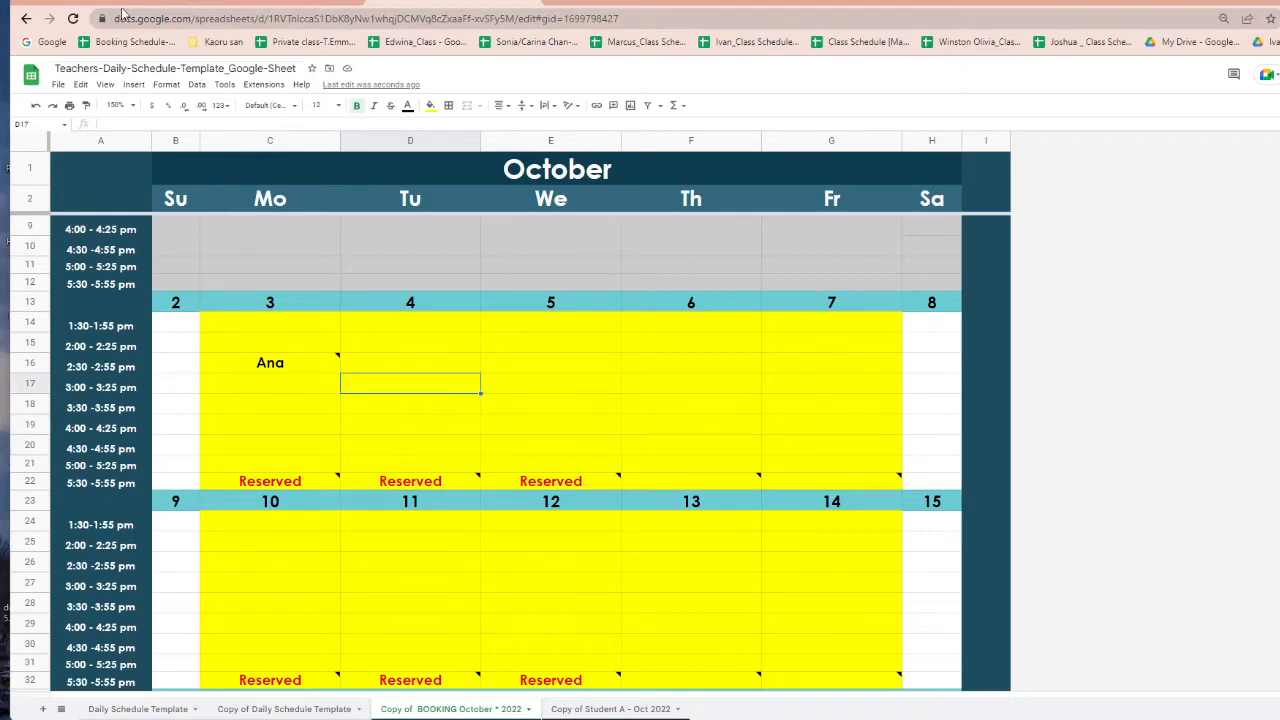
- Enter "reserved for" followed by the student's name in the 2:30 -2:55 pm slot on Tuesday, October 4
scroll(425, 395, "down", 5)
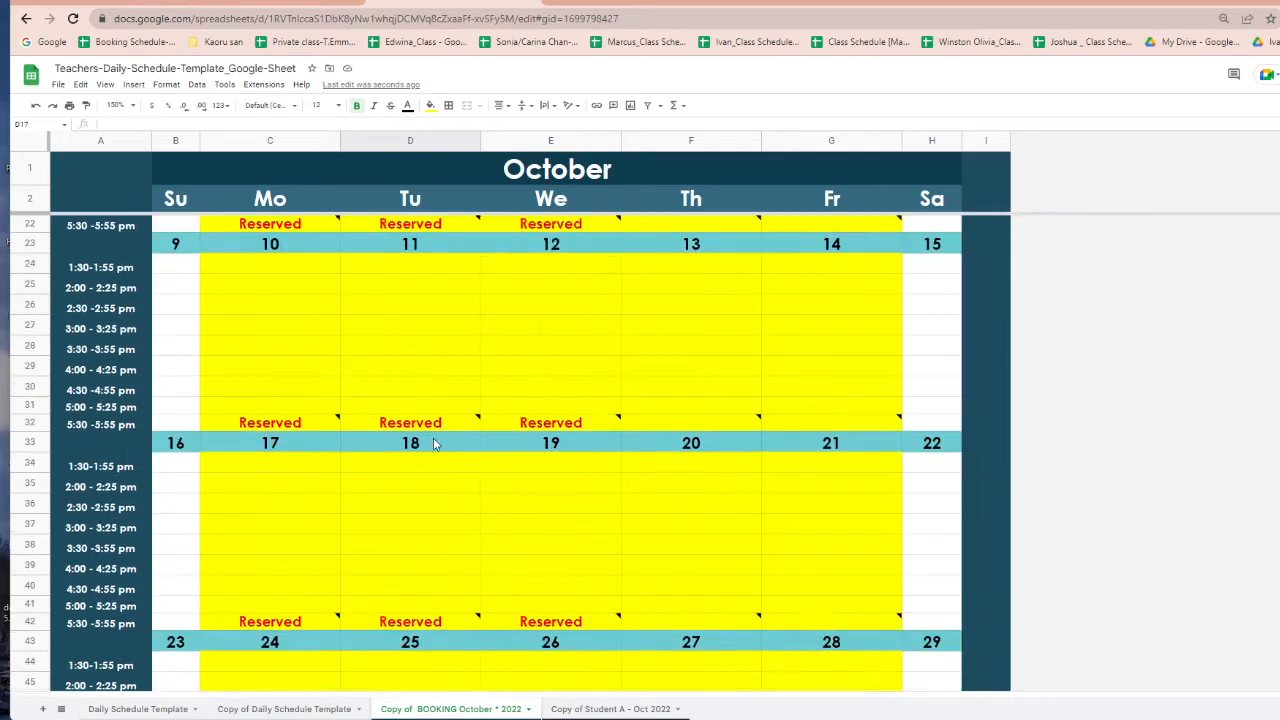
scroll(433, 444, "up", 5)
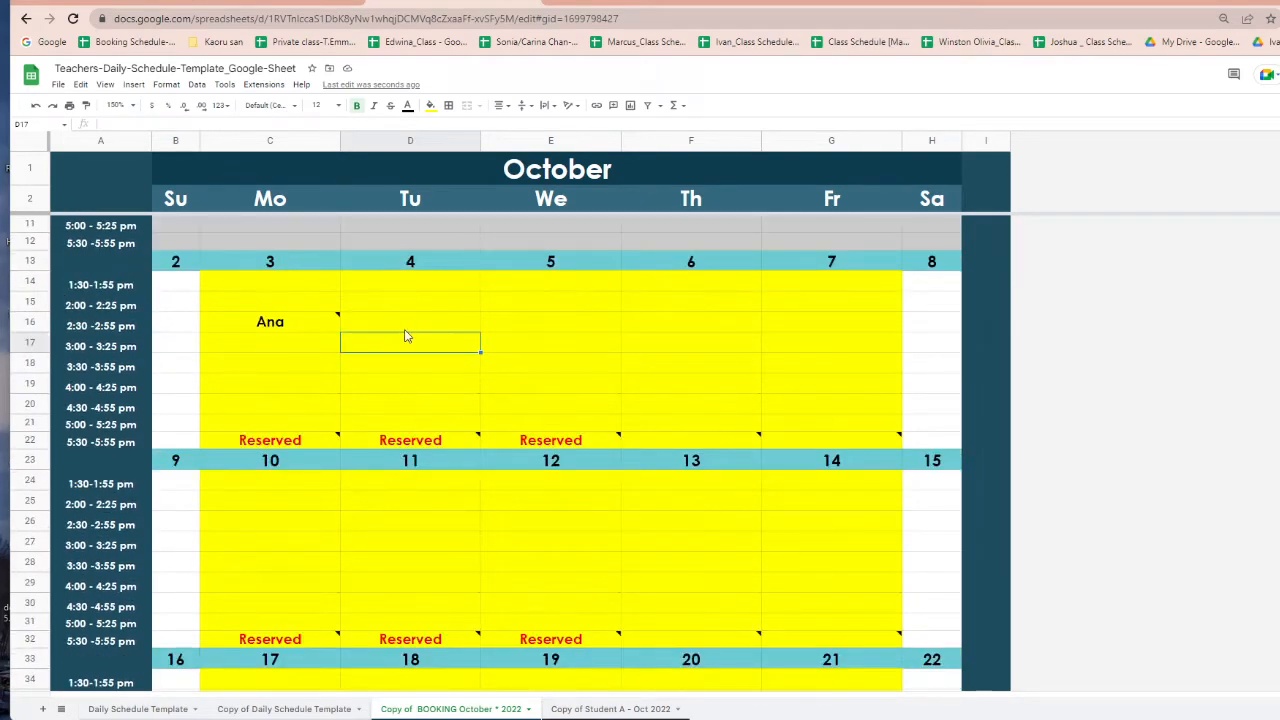
left_click(420, 325)
type("re")
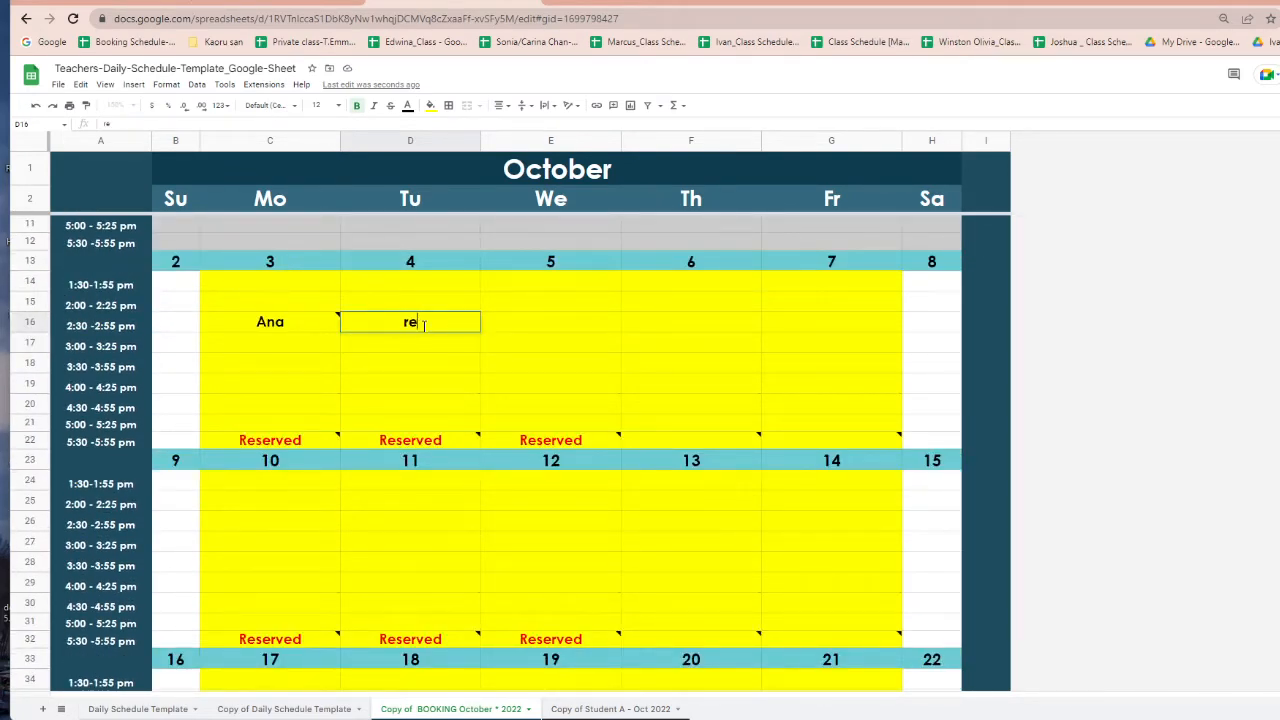
type("served for ")
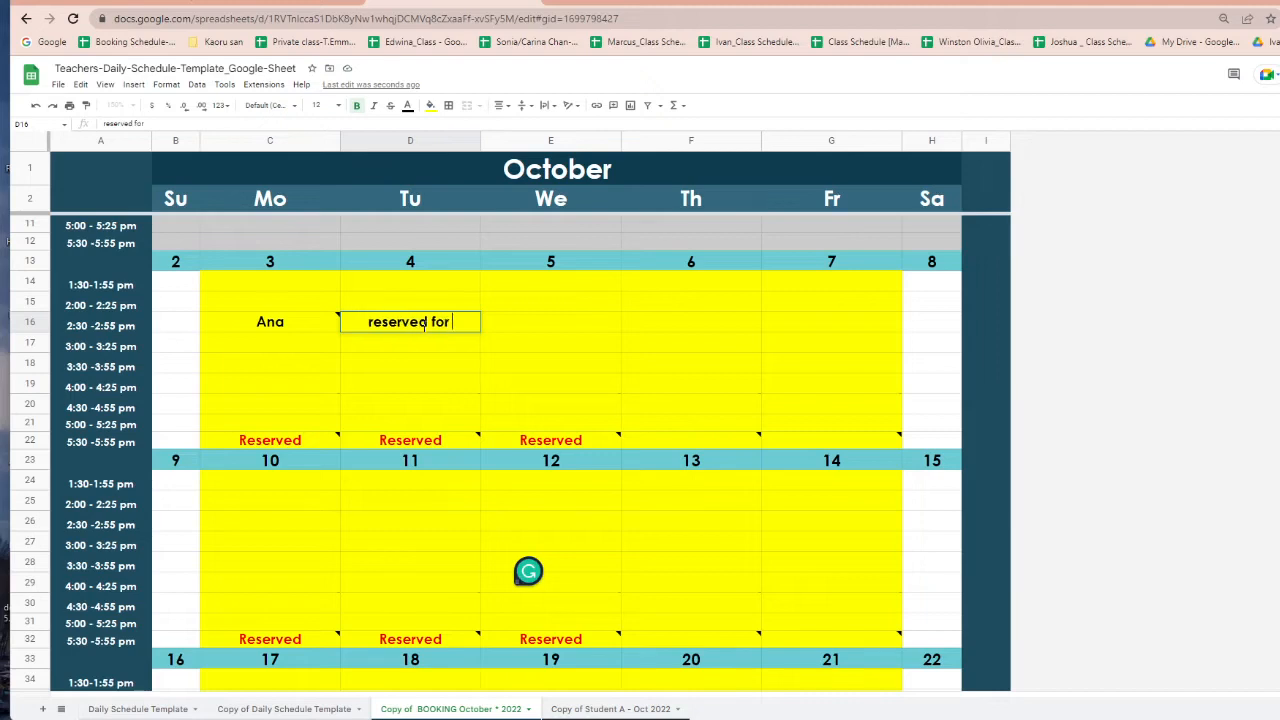
type("Mark")
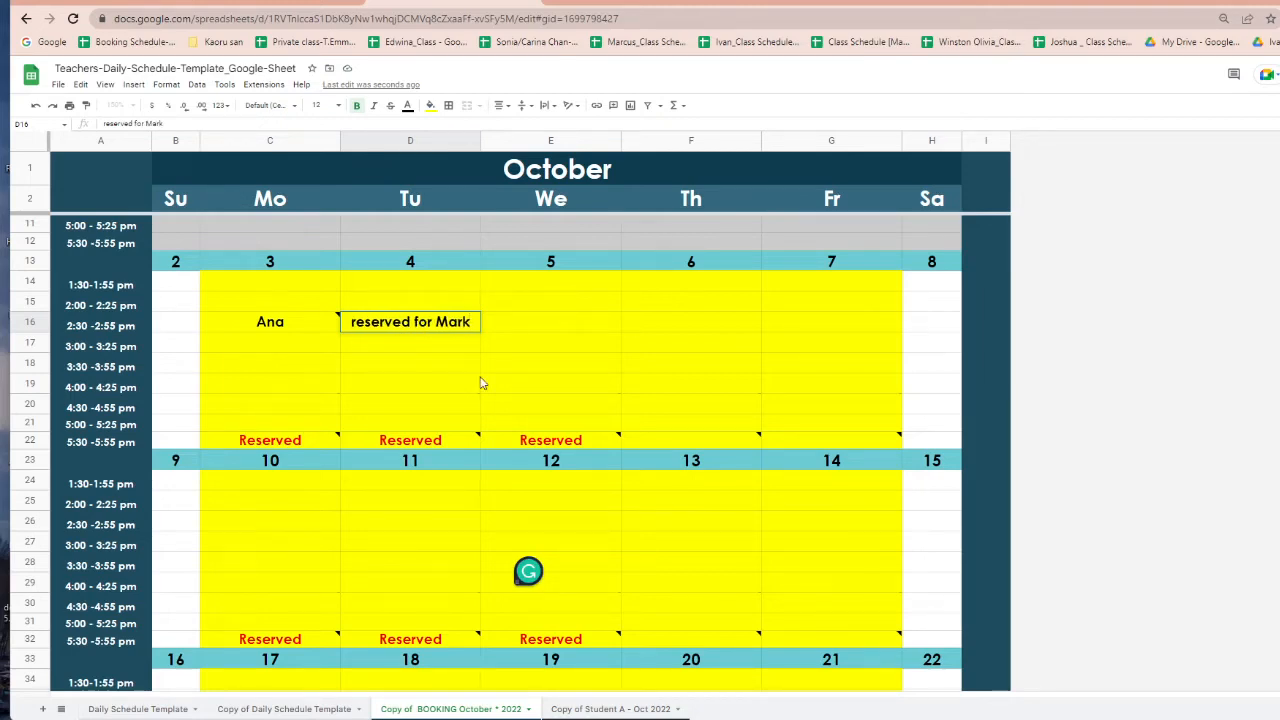
left_click(478, 383)
- Copy Tuesday's reservation into Wednesday, October 5, from 2:30 to 4:25 pm, and into Thursday, October 6, at 2:30 -2:55 pm
left_click(440, 322)
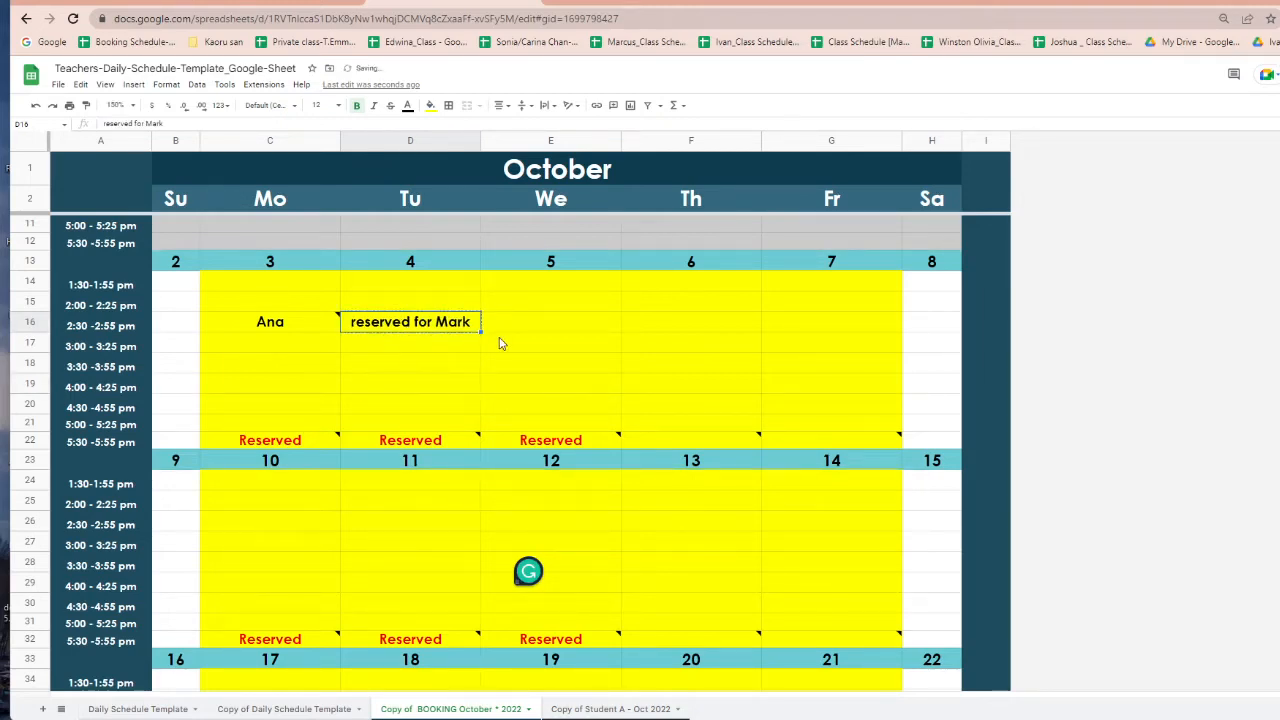
key("Right")
key("shift+Down")
key("shift+Down")
key("shift+Down")
type("reserved for Mark reserved for Mark reserved for Mark reserved for Mark")
left_click(675, 322)
type("reserved for Mark")
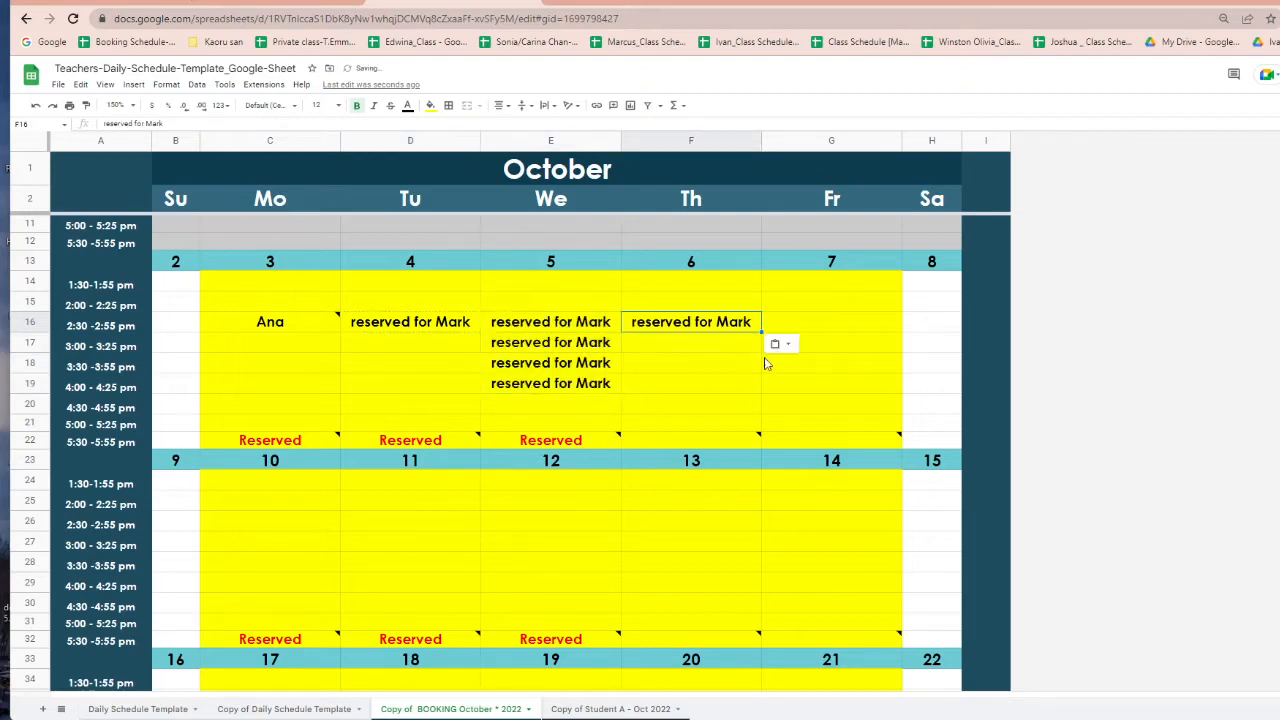
left_click(766, 363)
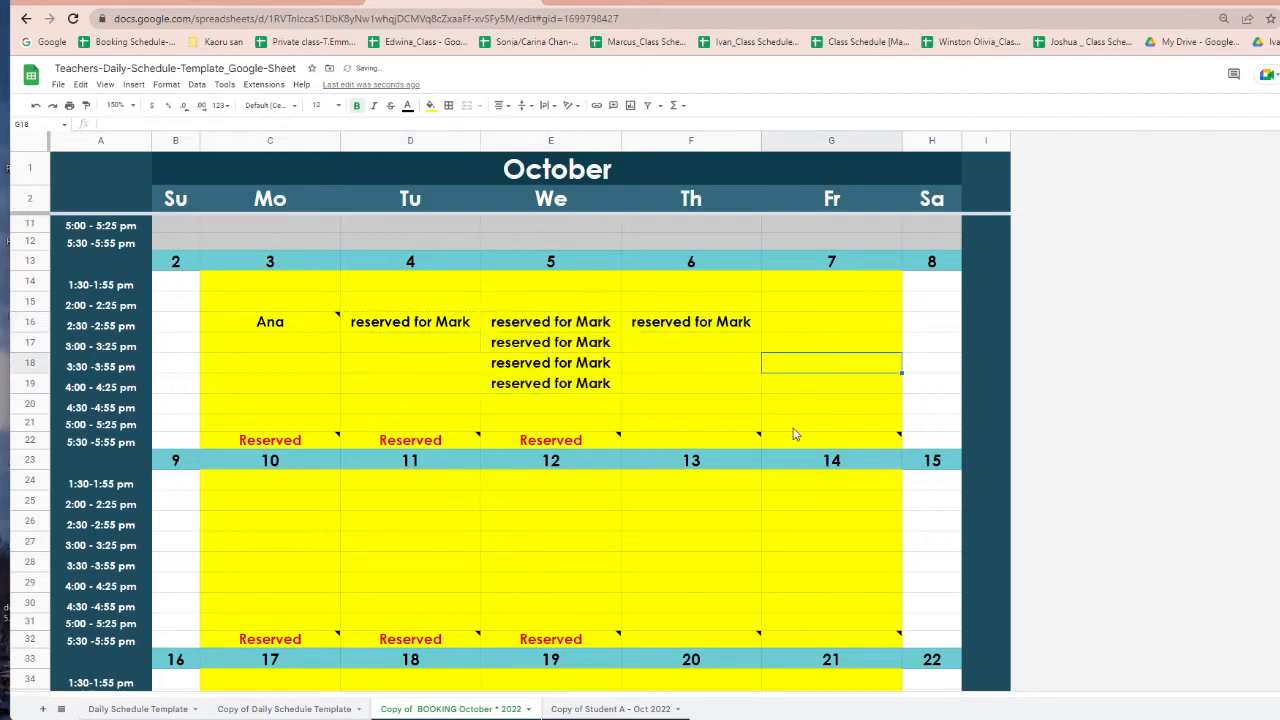
left_click(434, 531)
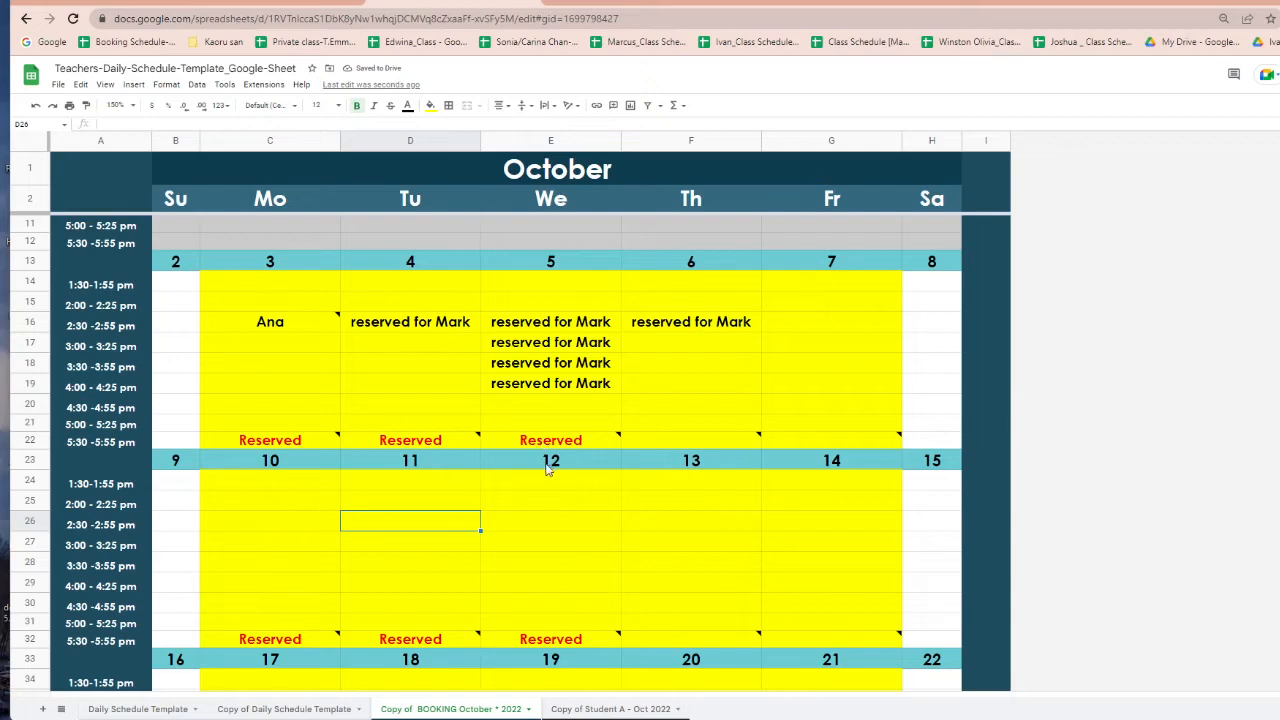
left_click(541, 540)
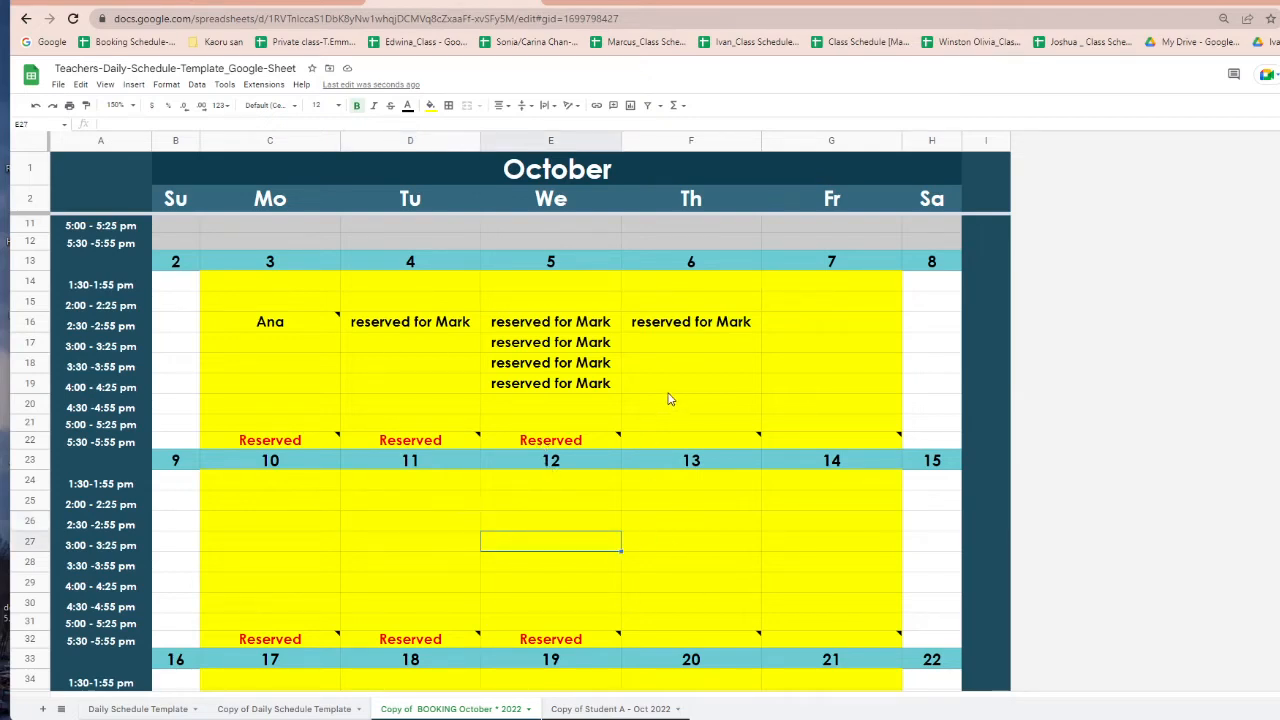
left_click_drag(359, 306, 720, 411)
left_click(693, 527)
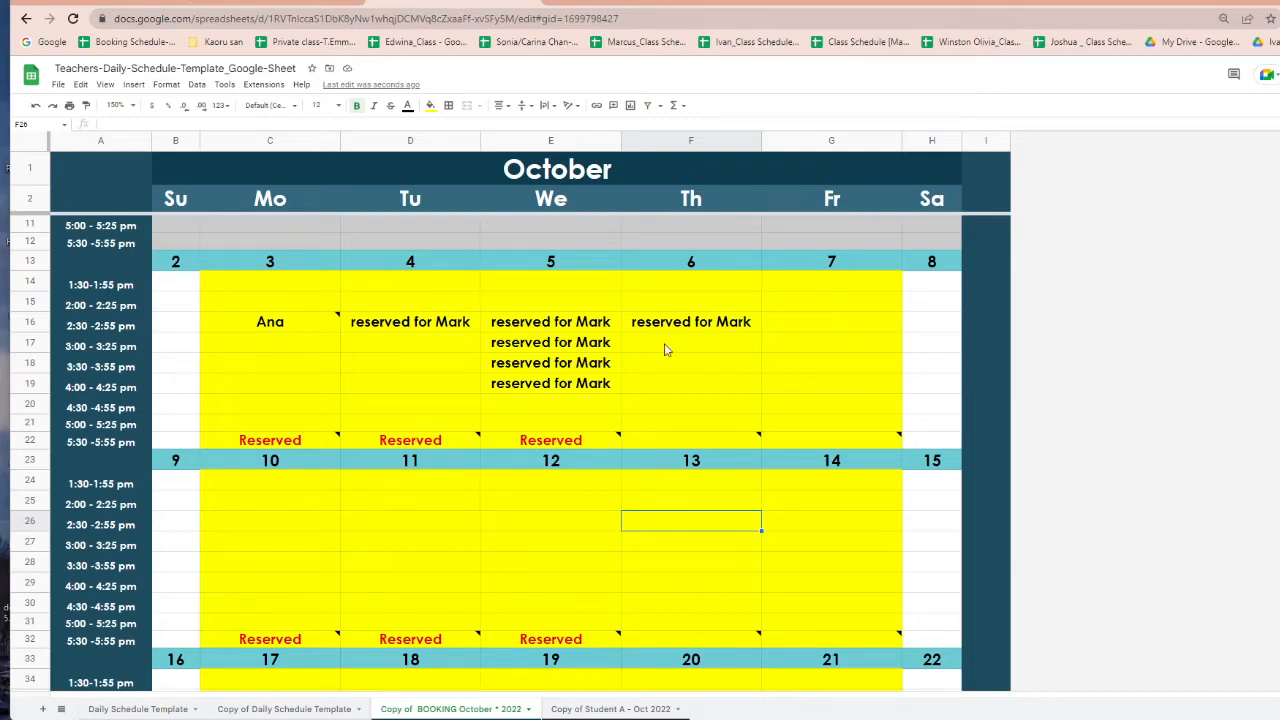
scroll(454, 514, "up", 3)
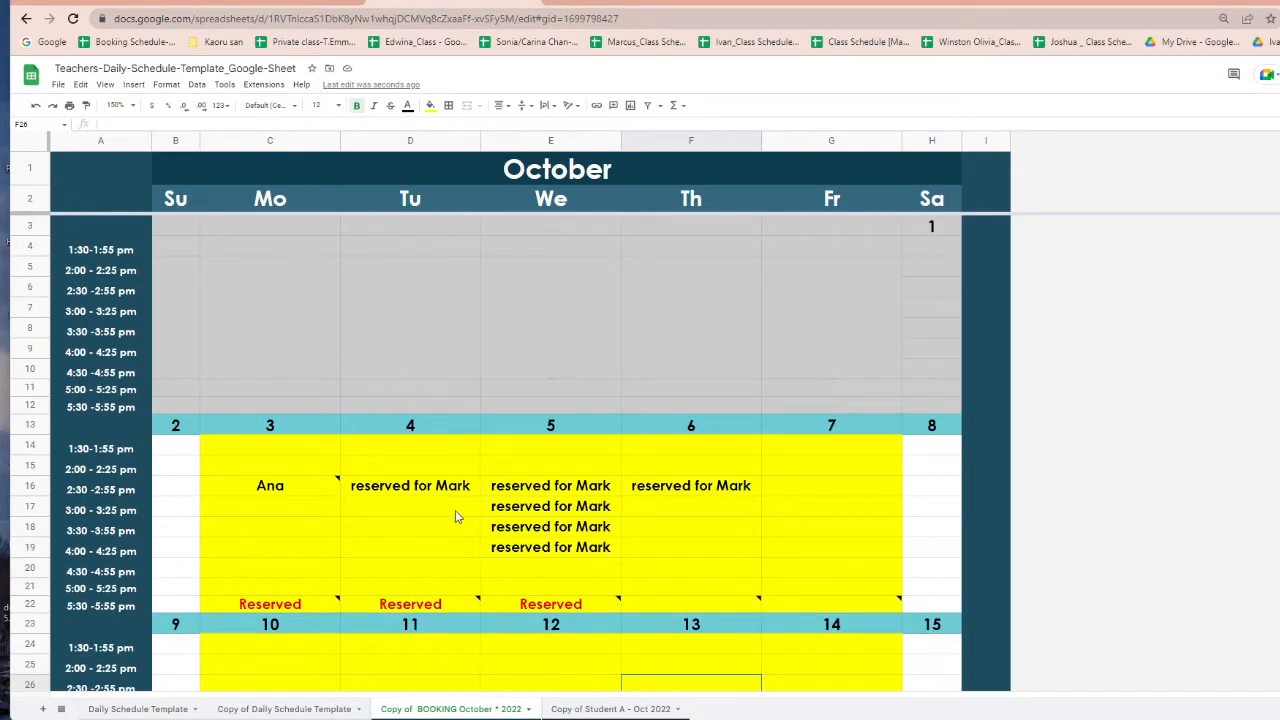
scroll(511, 509, "down", 3)
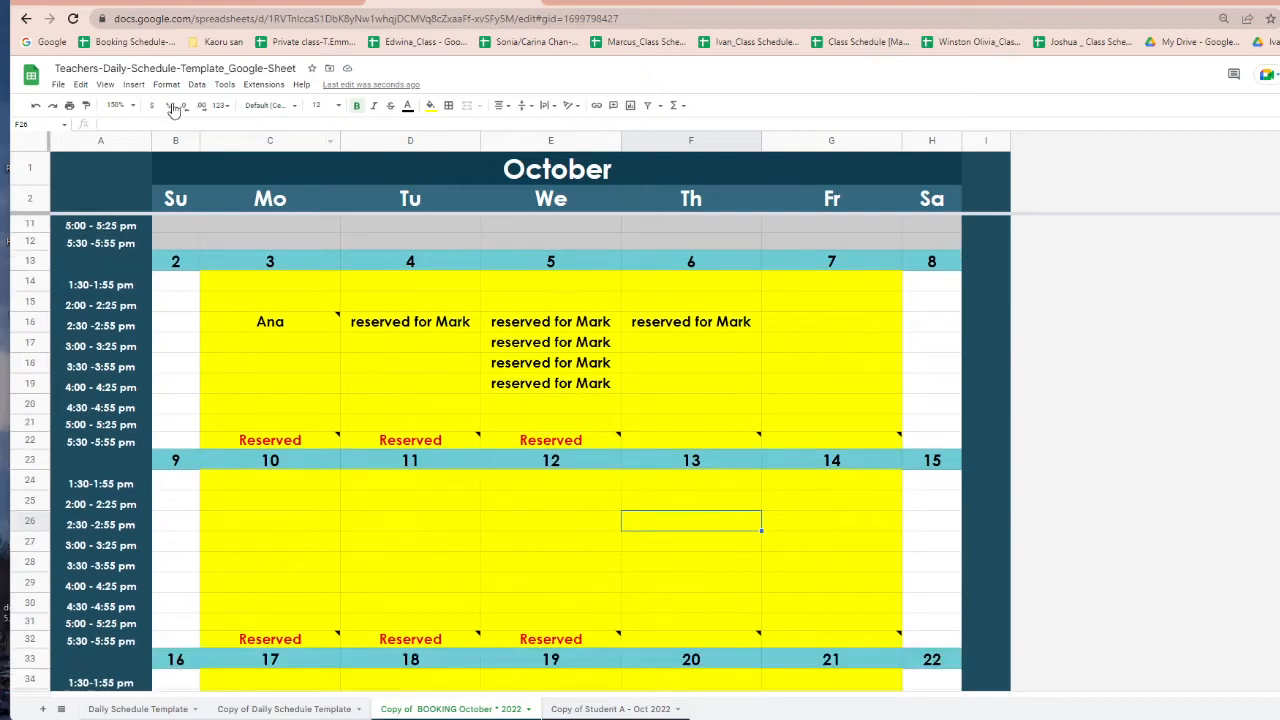
- Set the zoom of the Copy of BOOKING October * 2022 sheet to 100% and duplicate the sheet
left_click(118, 105)
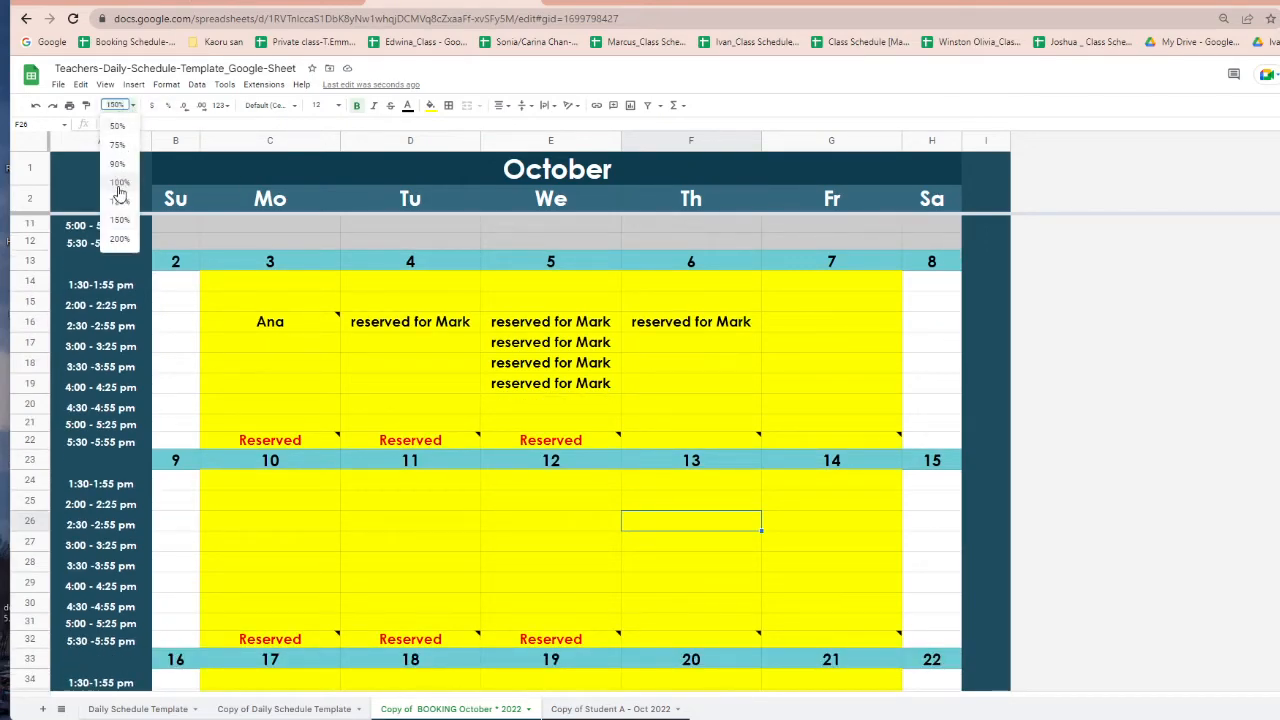
left_click(118, 184)
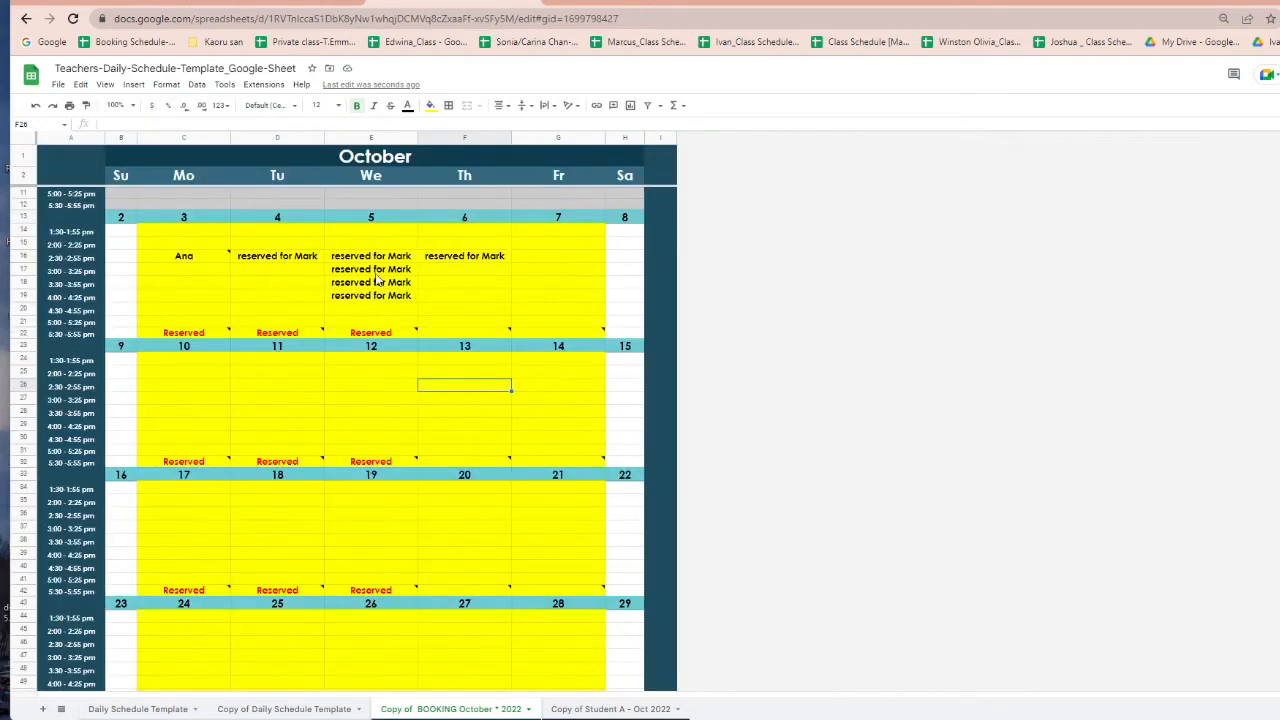
scroll(453, 465, "up", 2)
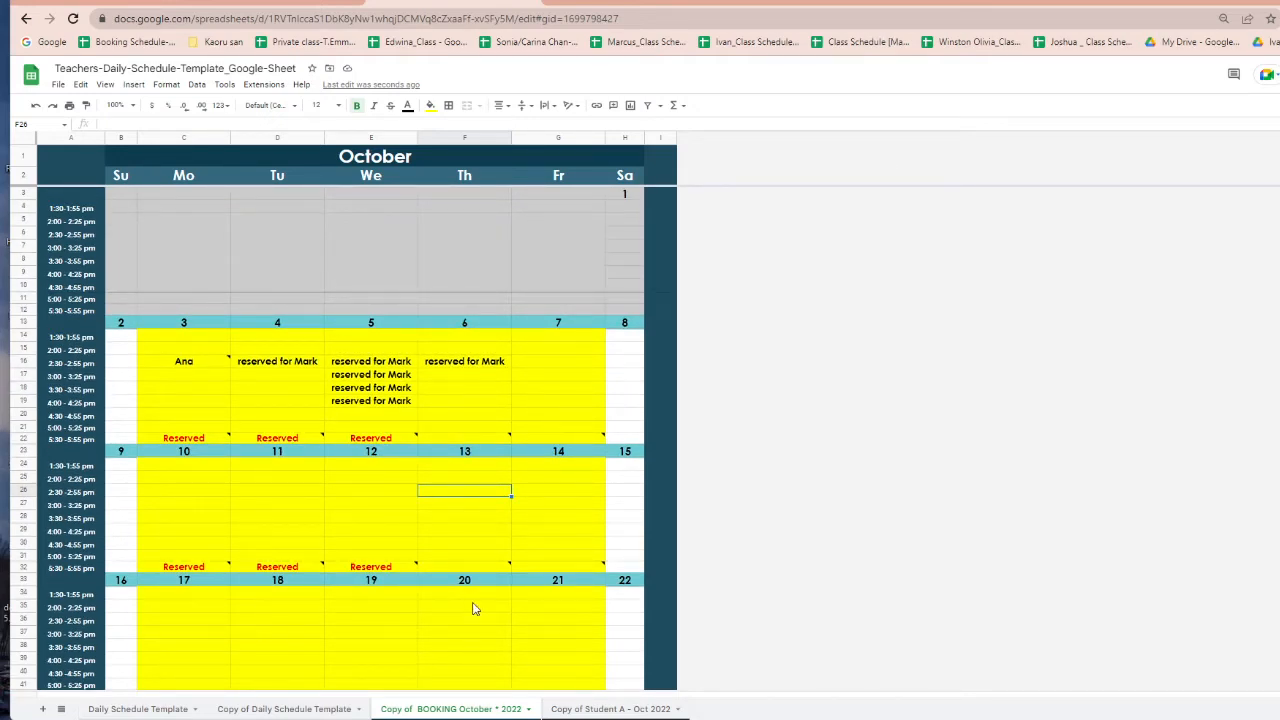
left_click(528, 709)
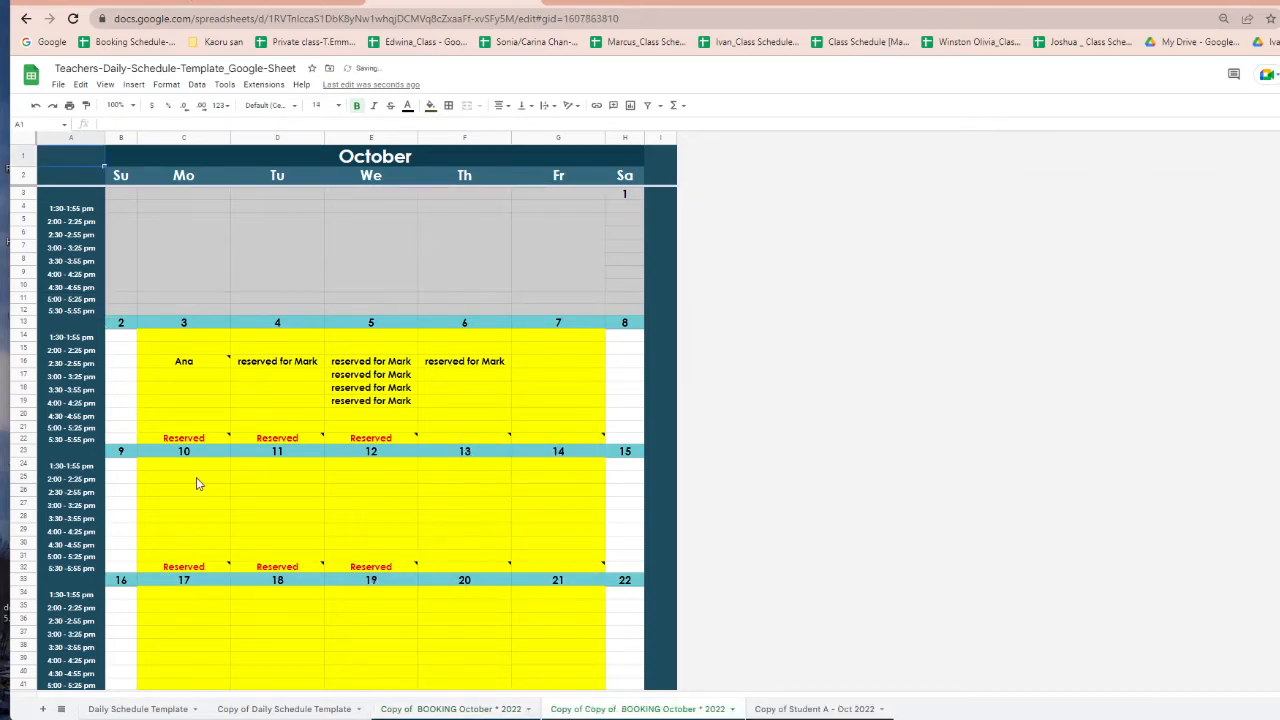
double_click(592, 712)
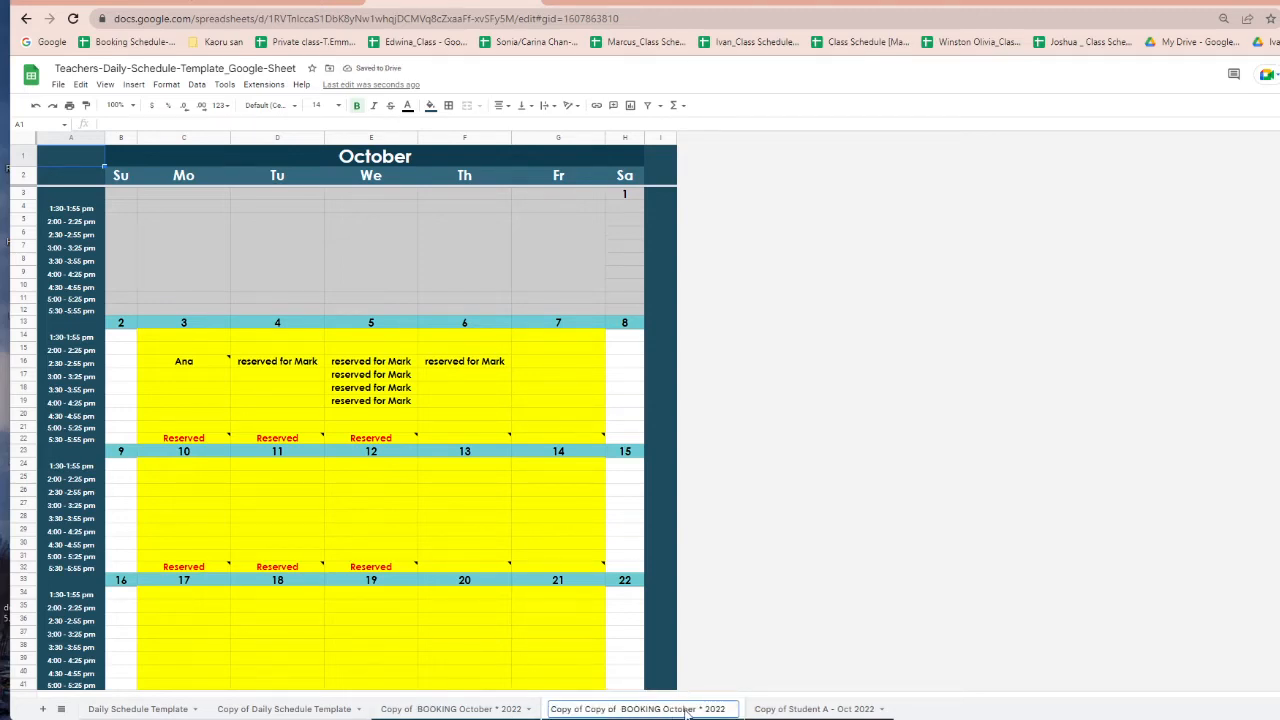
left_click_drag(698, 710, 550, 710)
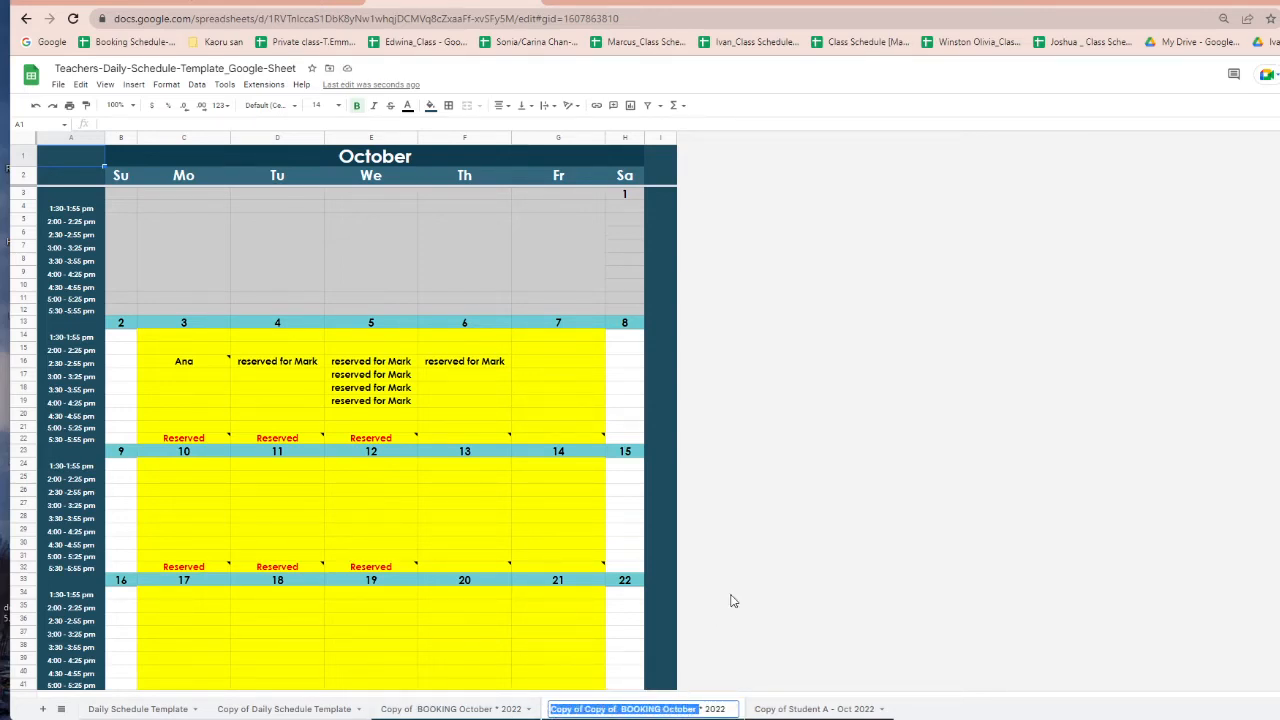
left_click(731, 600)
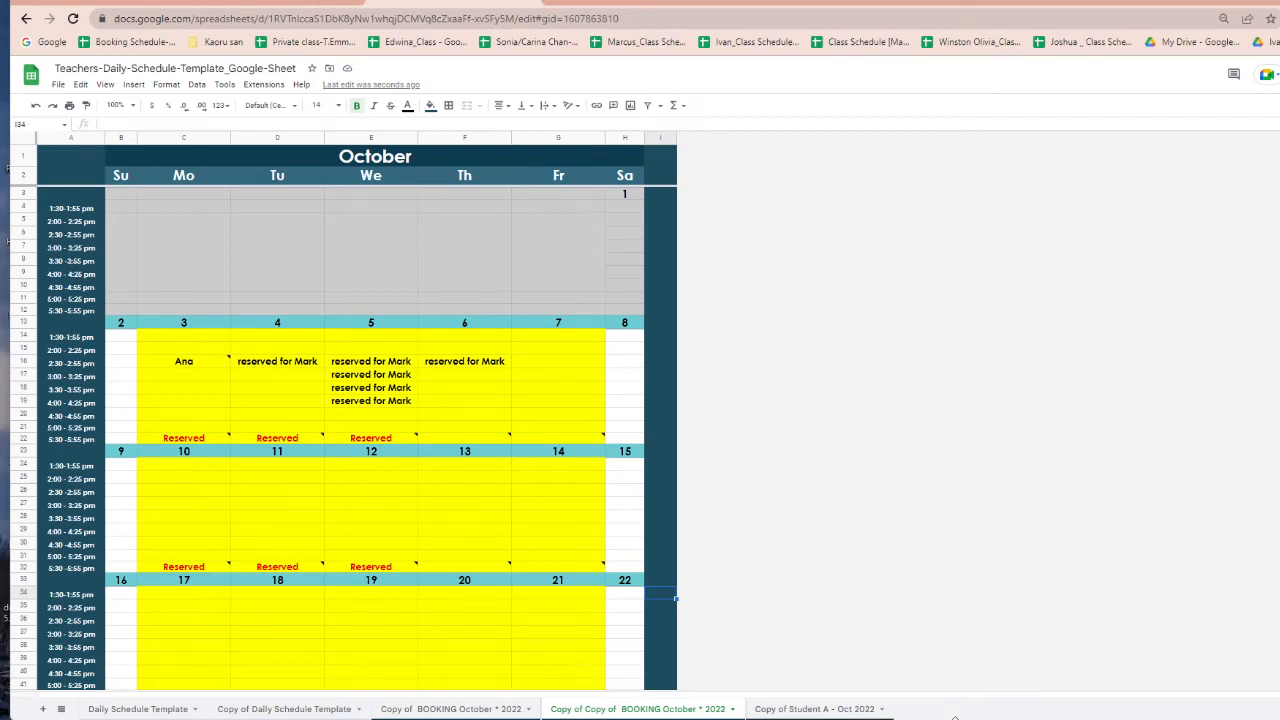
- Rename the duplicated booking sheet as Nov
left_click_drag(955, 718, 951, 676)
scroll(567, 565, "down", 2)
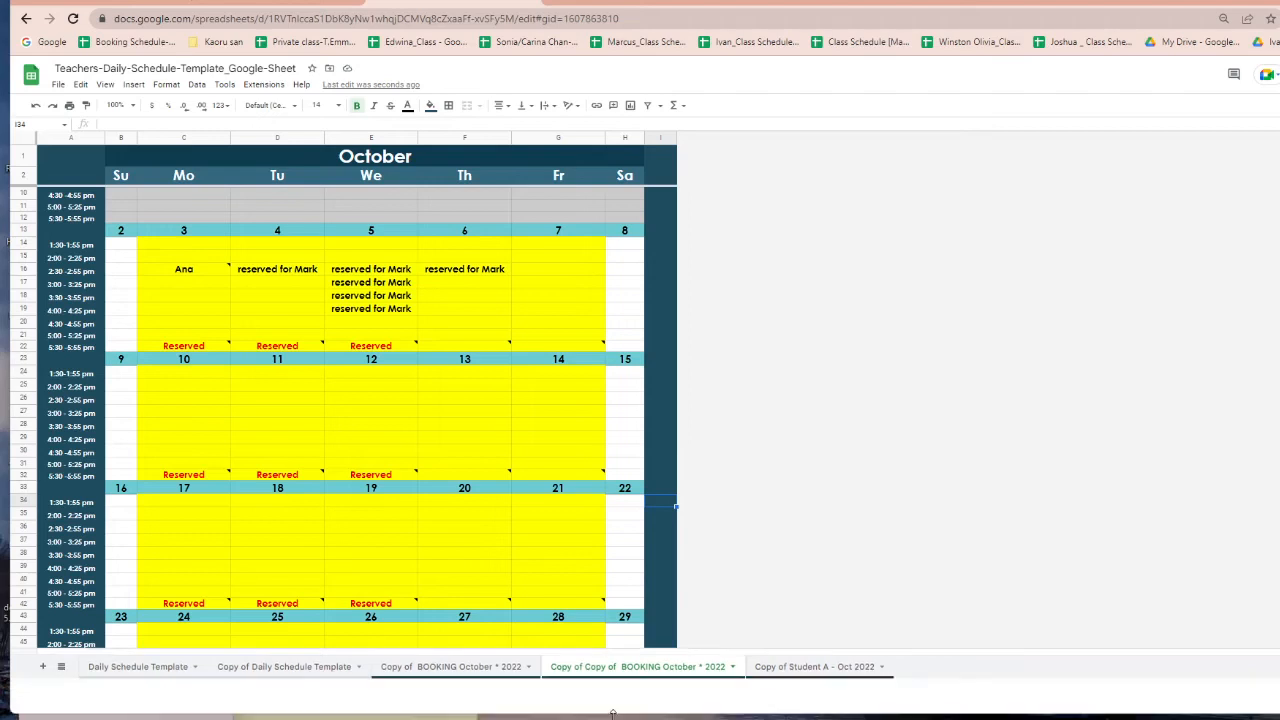
left_click_drag(612, 678, 622, 714)
double_click(620, 704)
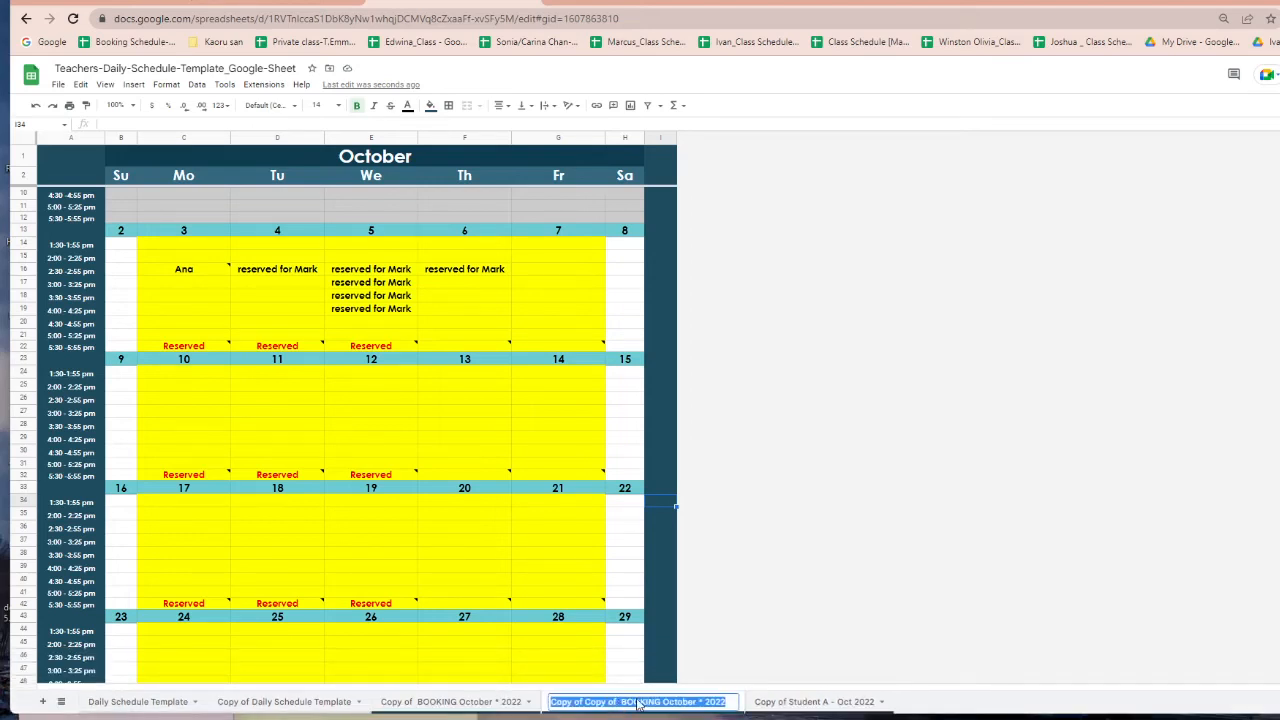
type("Nov")
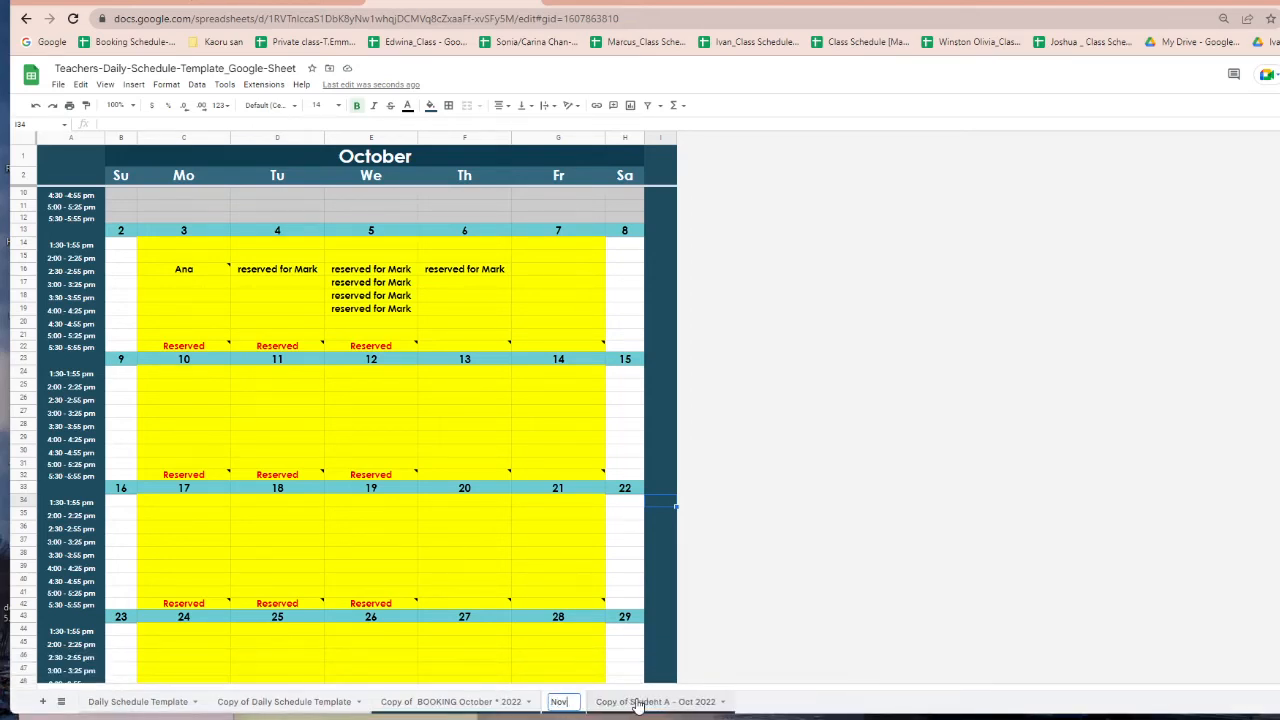
left_click(845, 592)
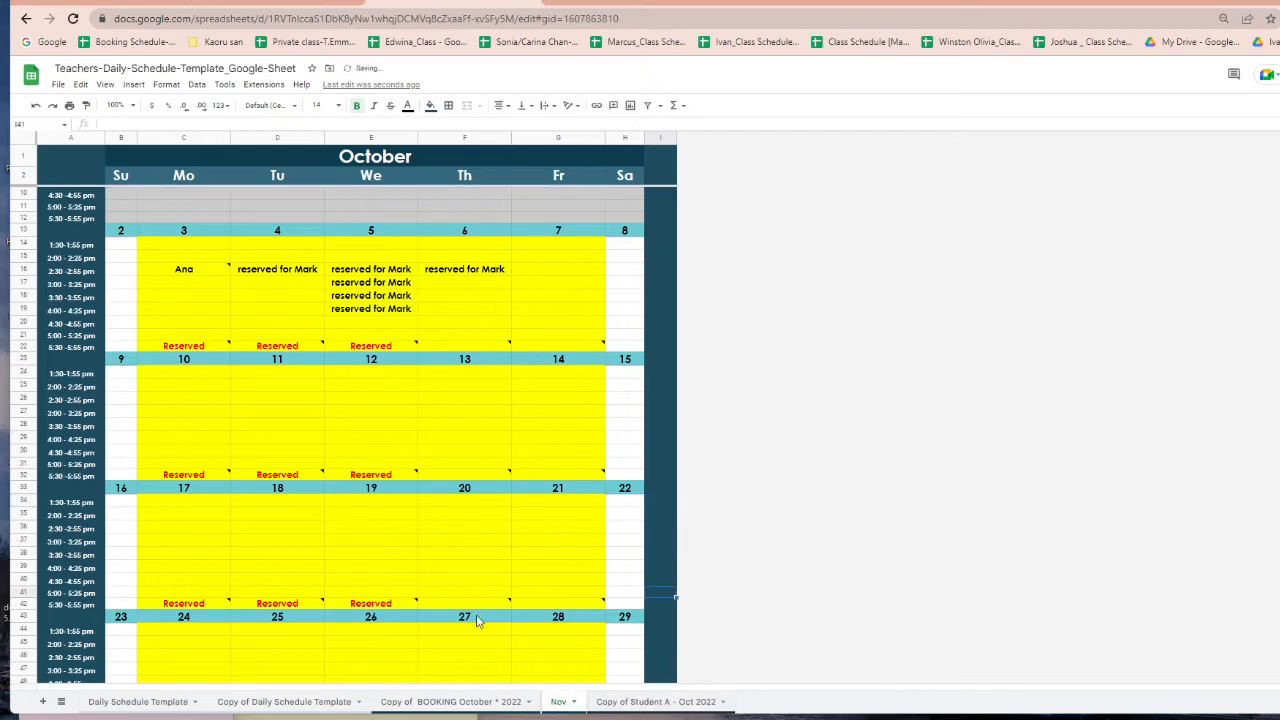
- Change the month heading on the Nov sheet to November
left_click(493, 706)
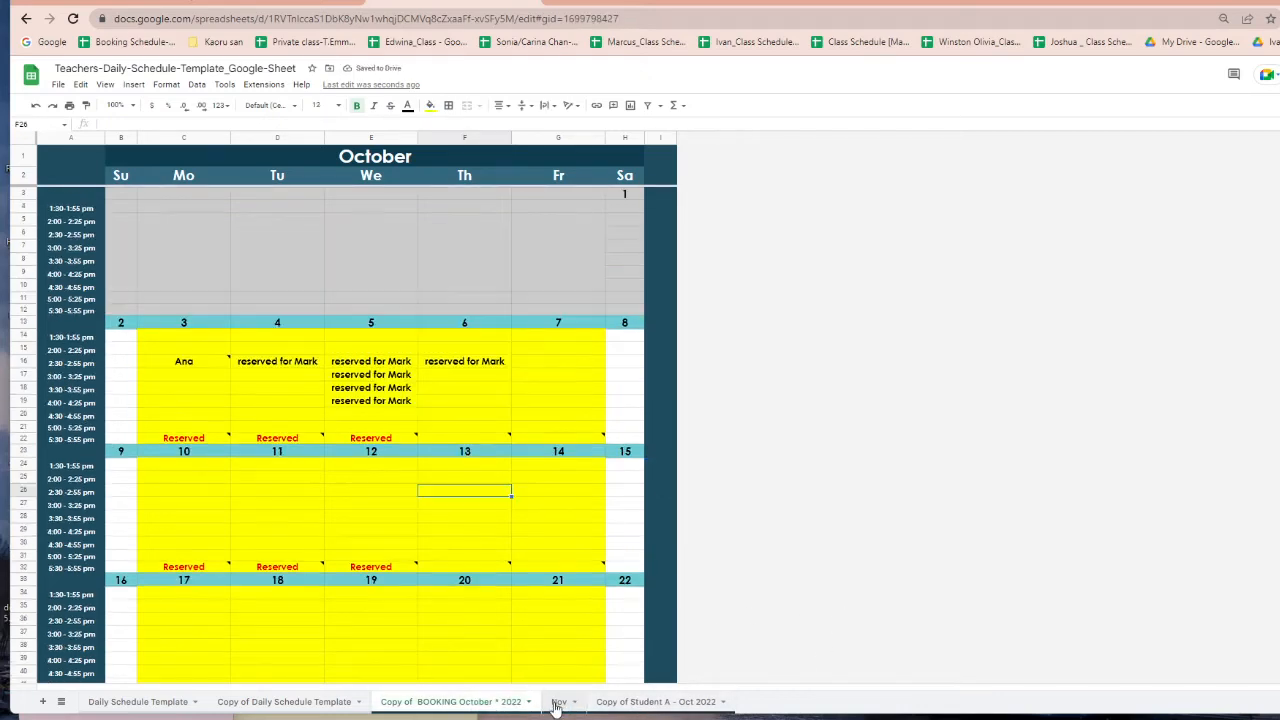
left_click(559, 705)
left_click(342, 156)
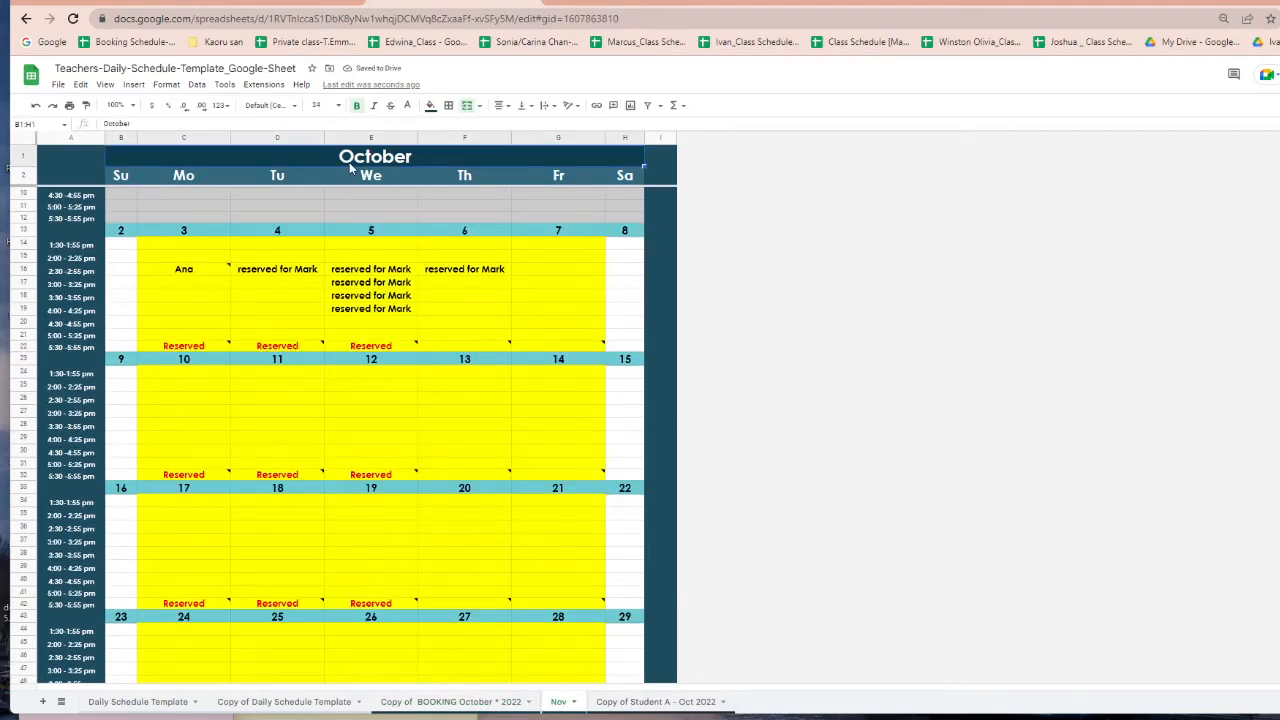
type("November")
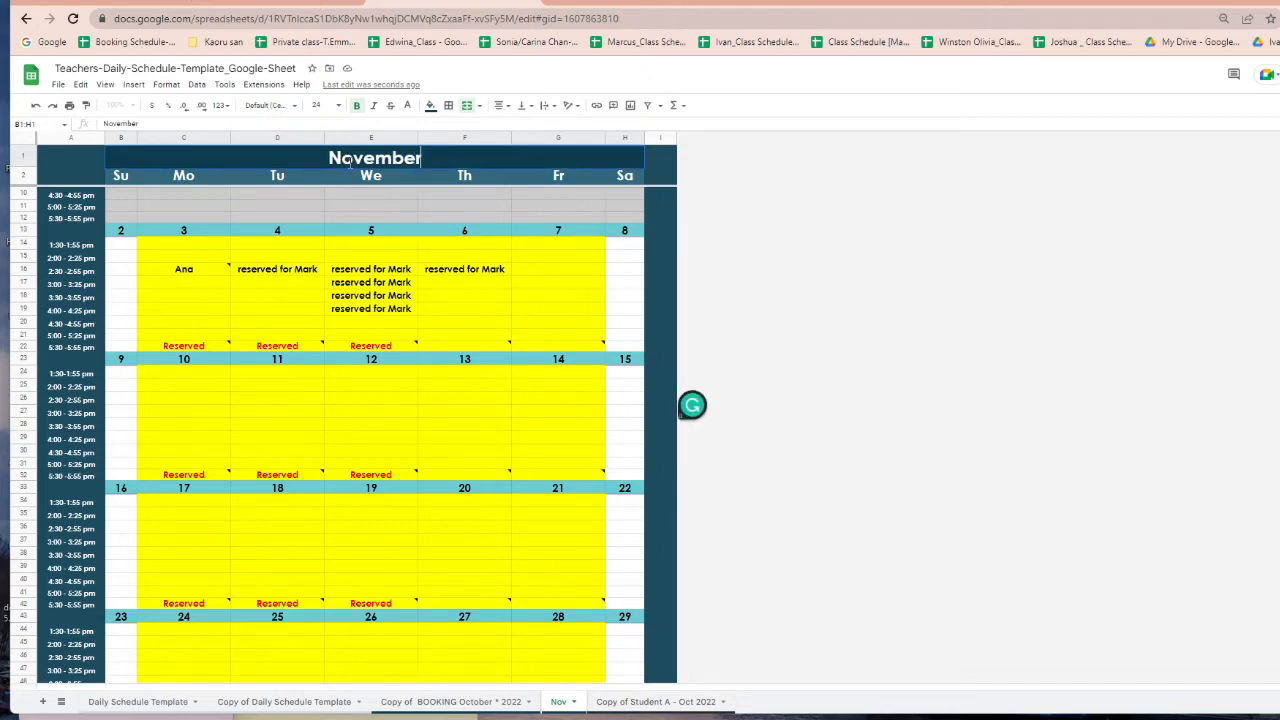
left_click(371, 308)
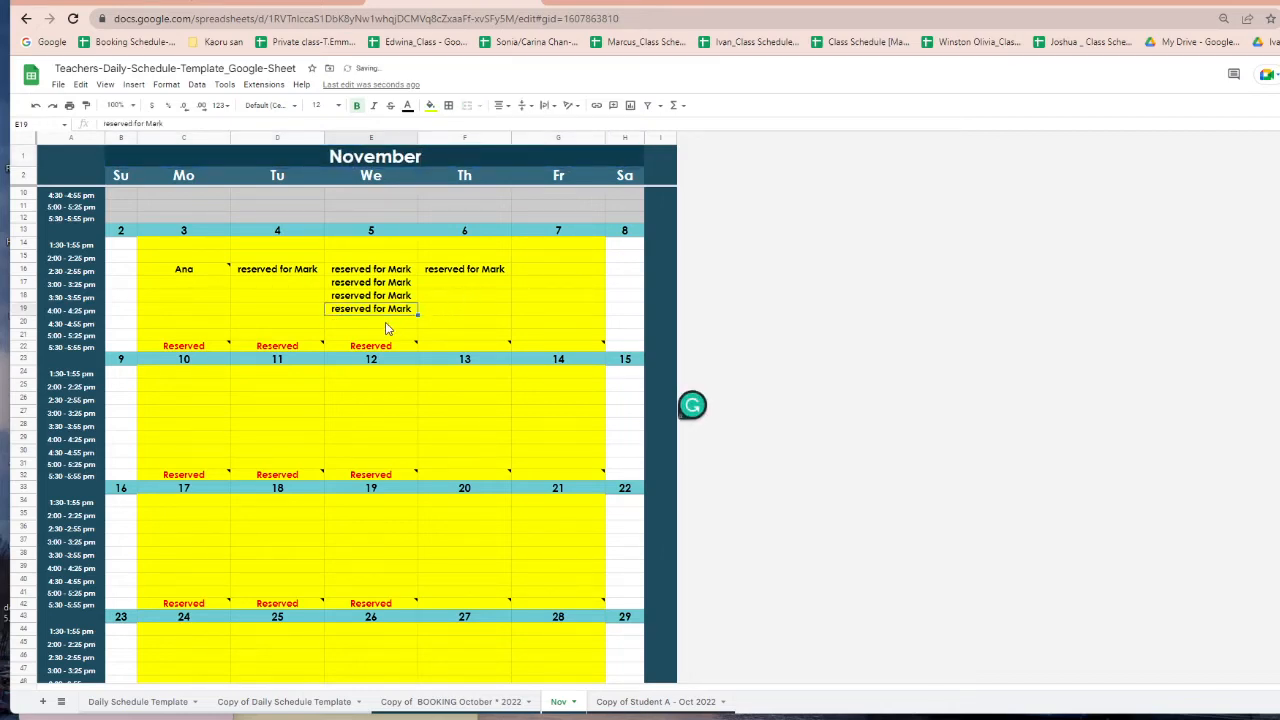
- Examine the carried-over October dates across the Nov calendar, from the first week to the 30-31 row
left_click(295, 386)
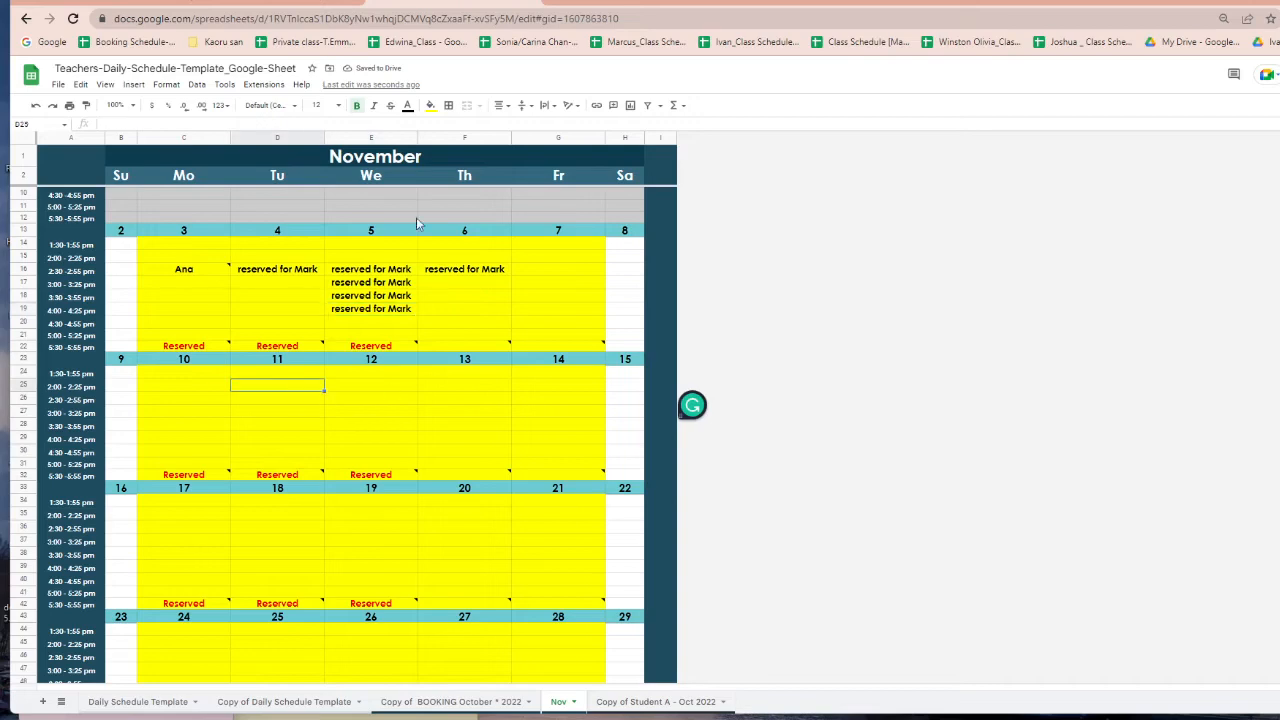
scroll(500, 500, "down", 4)
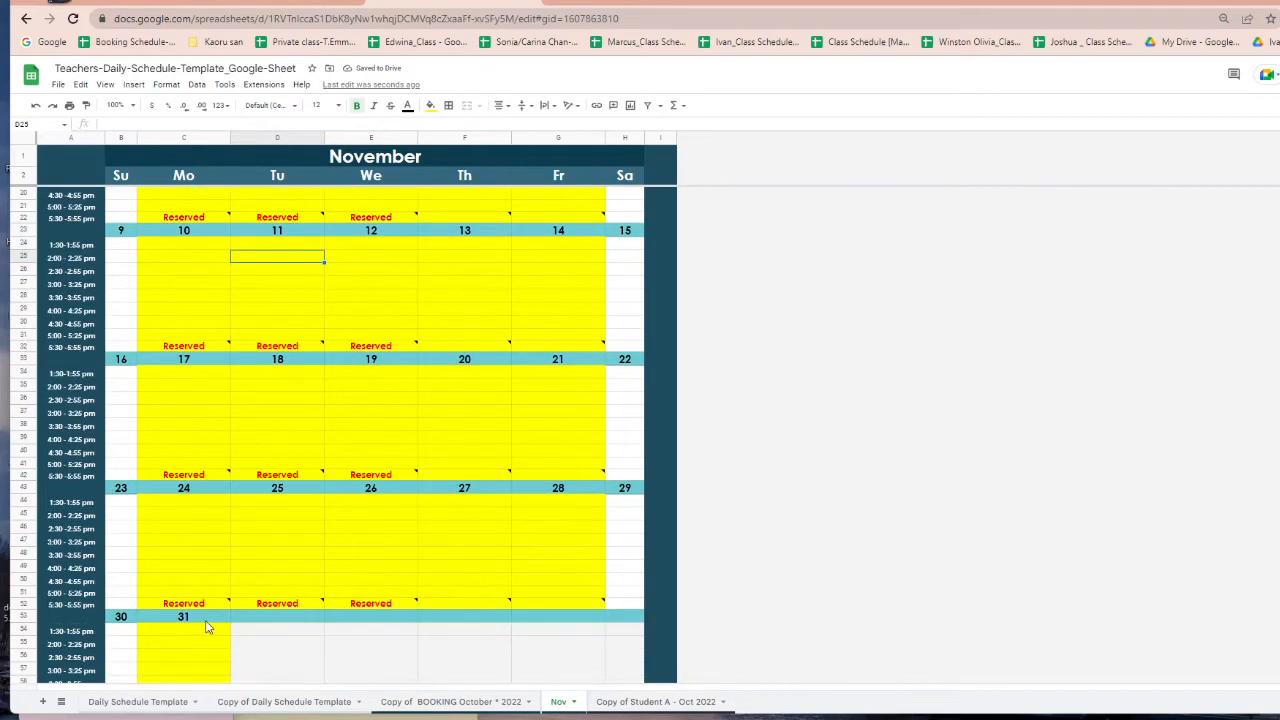
scroll(301, 564, "up", 1)
scroll(325, 313, "up", 3)
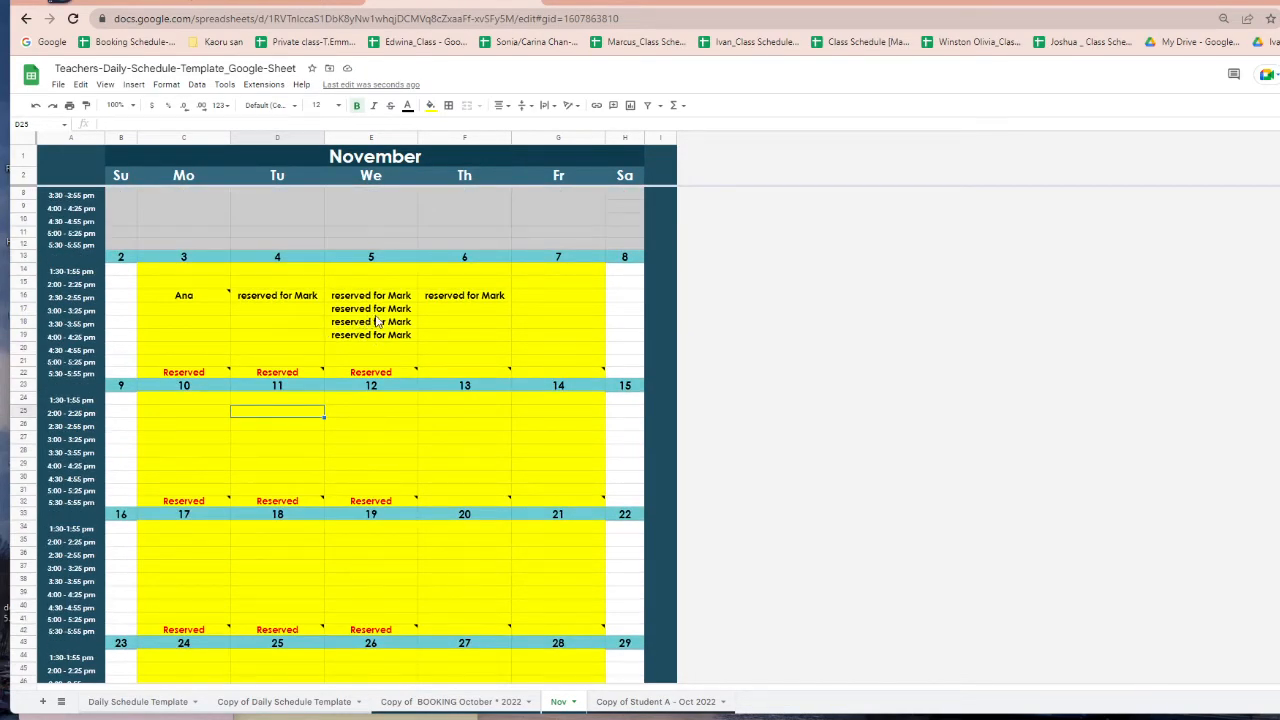
scroll(428, 491, "down", 5)
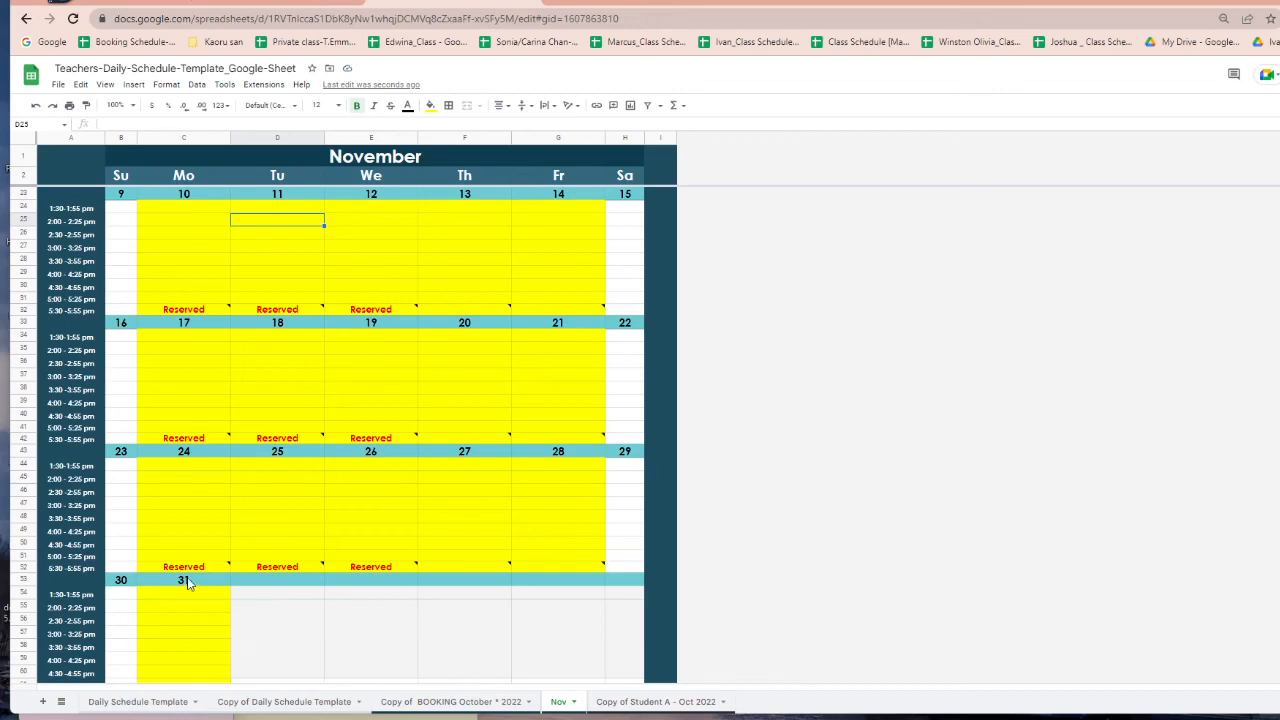
left_click(200, 581)
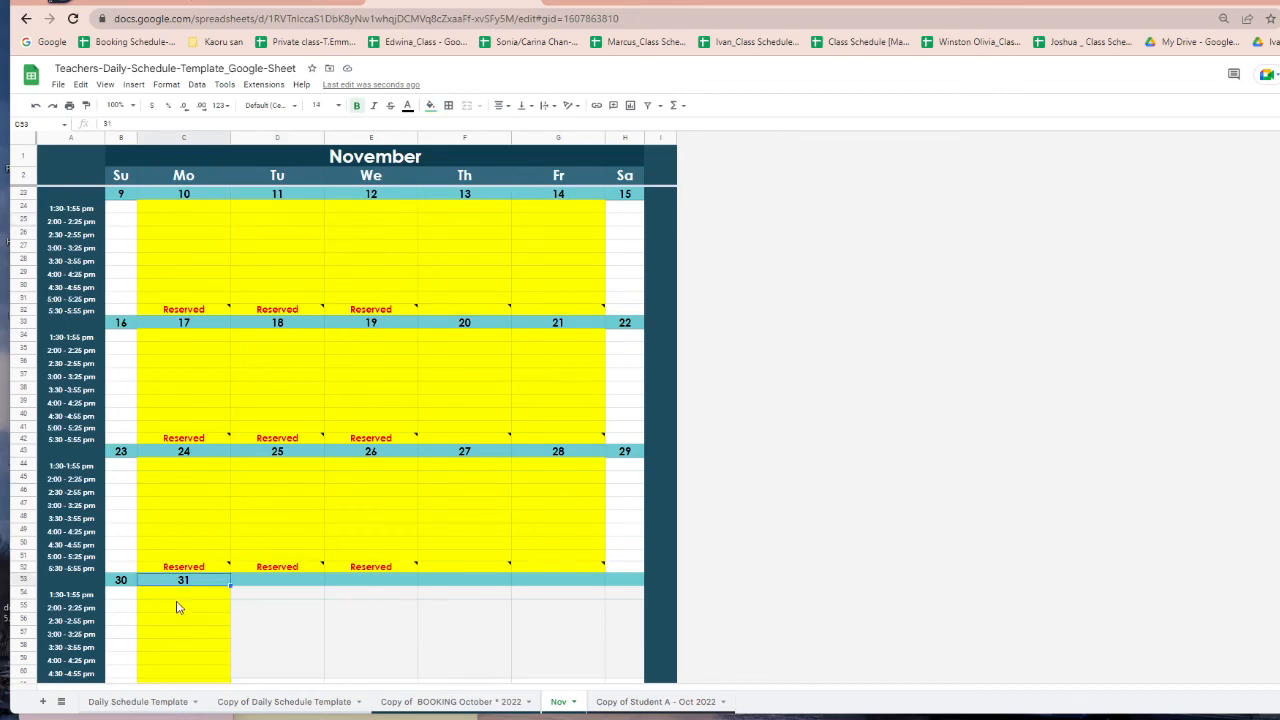
left_click(285, 584)
scroll(285, 590, "up", 4)
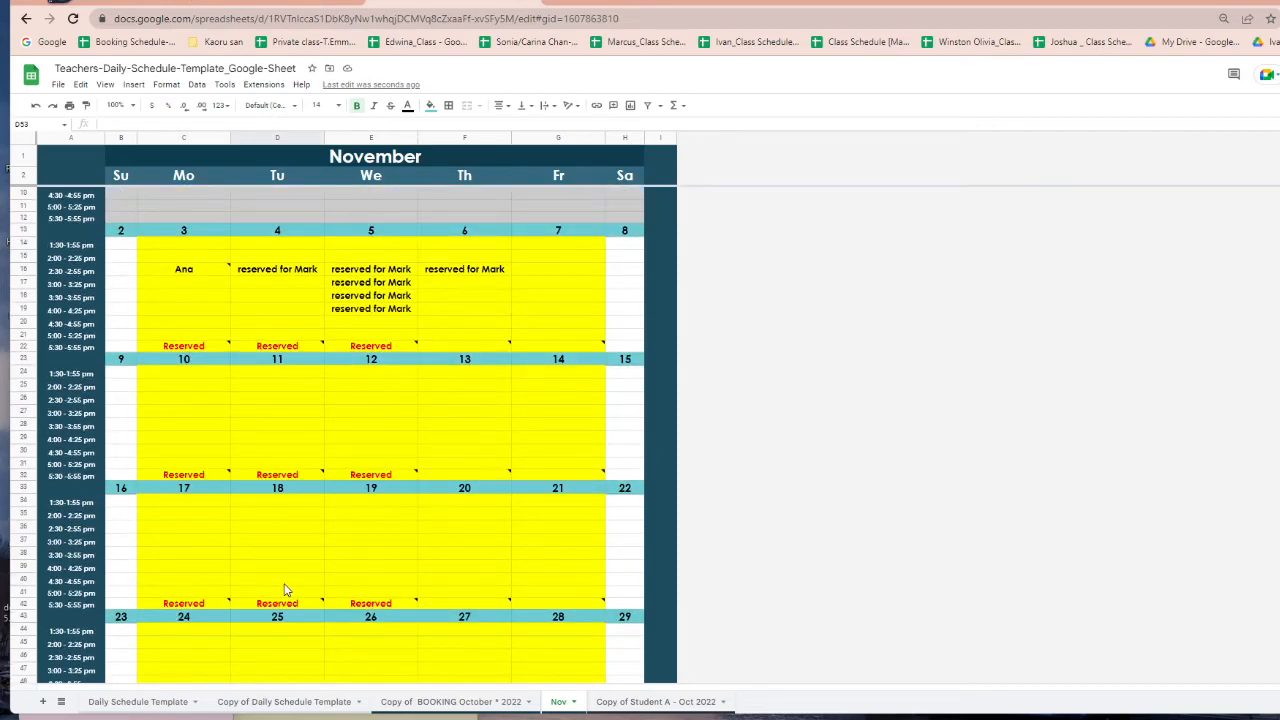
scroll(300, 592, "down", 5)
scroll(340, 594, "up", 4)
scroll(428, 571, "down", 5)
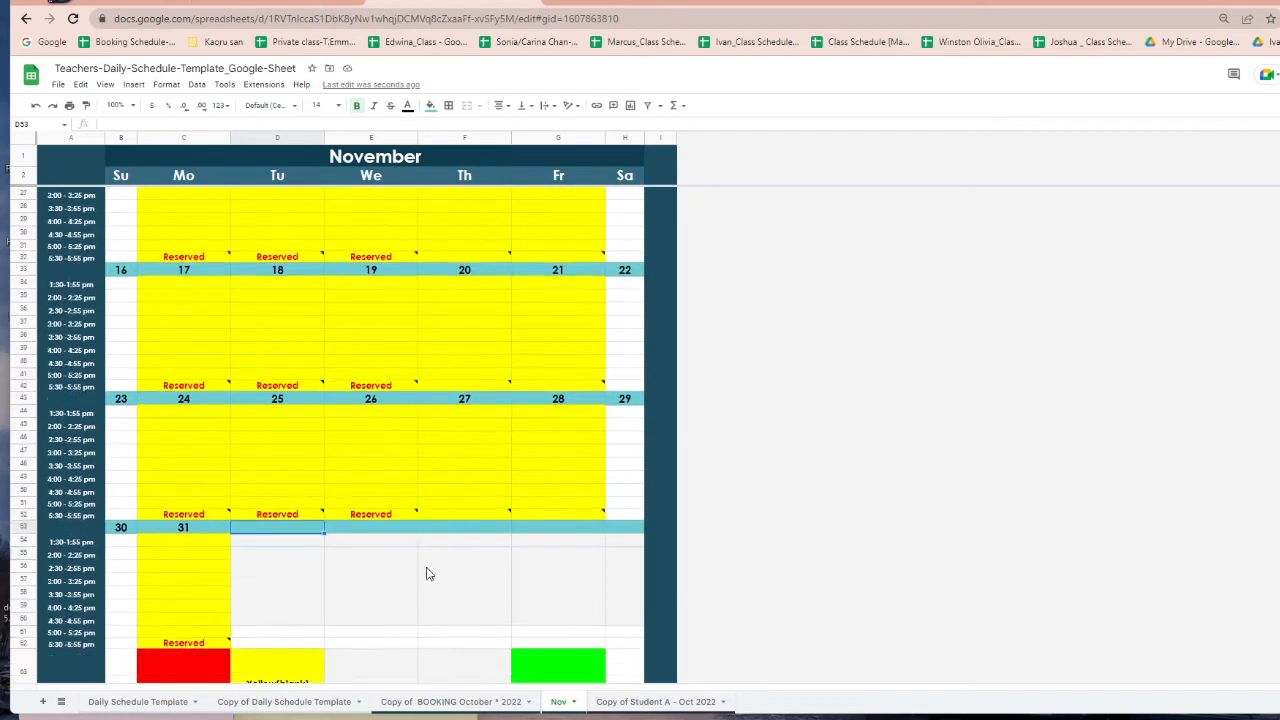
scroll(466, 437, "down", 2)
scroll(474, 434, "up", 2)
- Copy Thursday the 27th's date and slot column into the first week's Tuesday column and set its date to 1
left_click(474, 372)
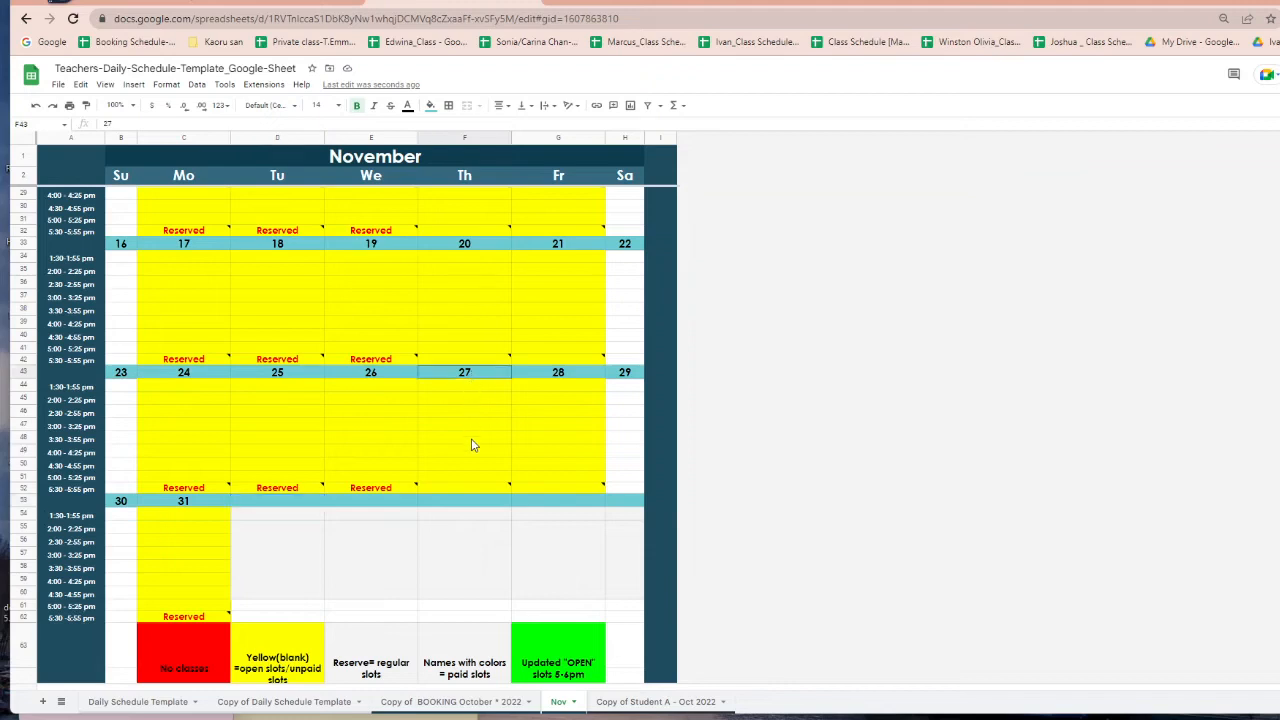
left_click_drag(474, 445, 478, 497)
key("ctrl+c")
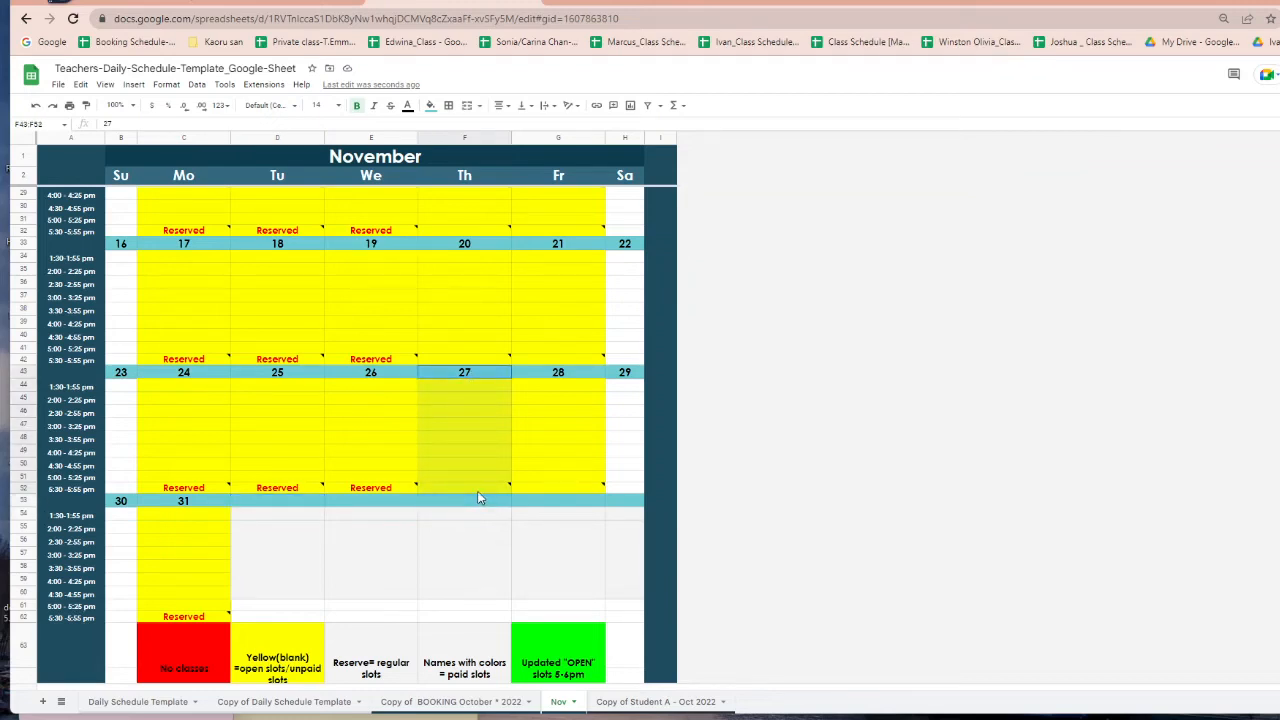
scroll(478, 497, "up", 9)
left_click(255, 195)
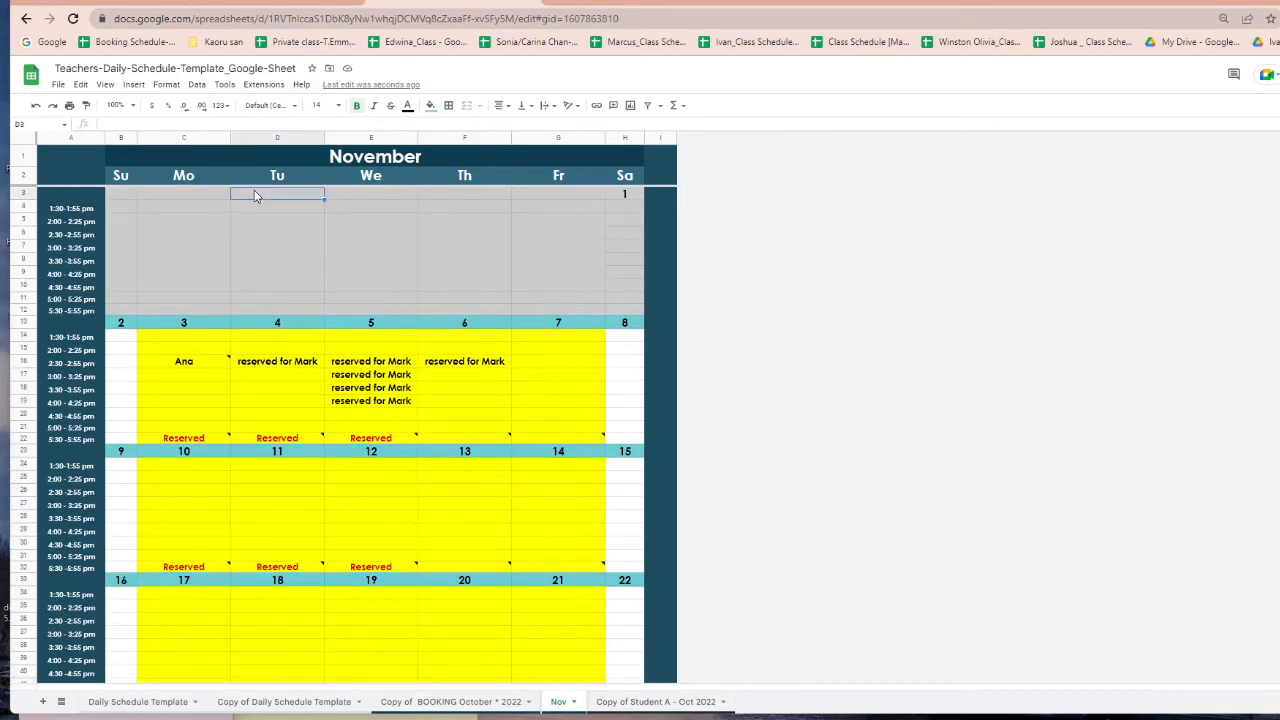
key("ctrl+v")
left_click(281, 197)
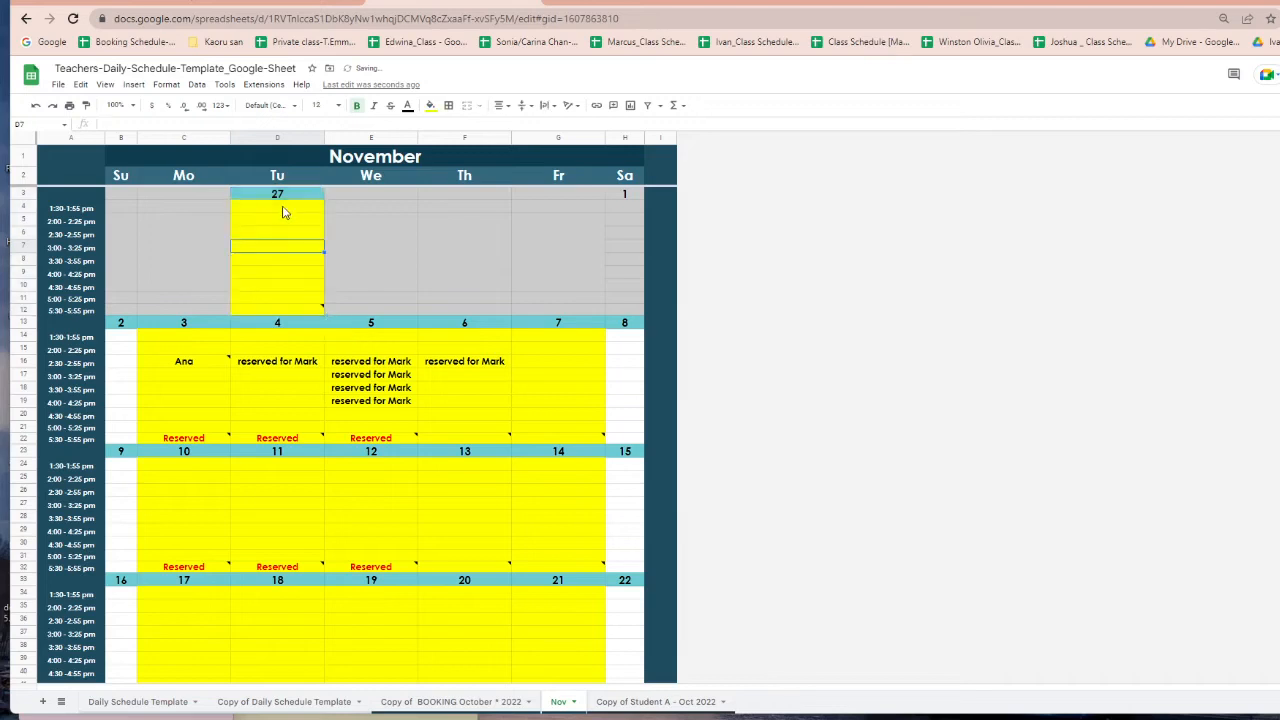
type("1")
key("Return")
- Copy the Tuesday 1 column, including its time slots, into Wednesday, Thursday and Friday of the first week
left_click(285, 197)
left_click_drag(296, 261, 299, 311)
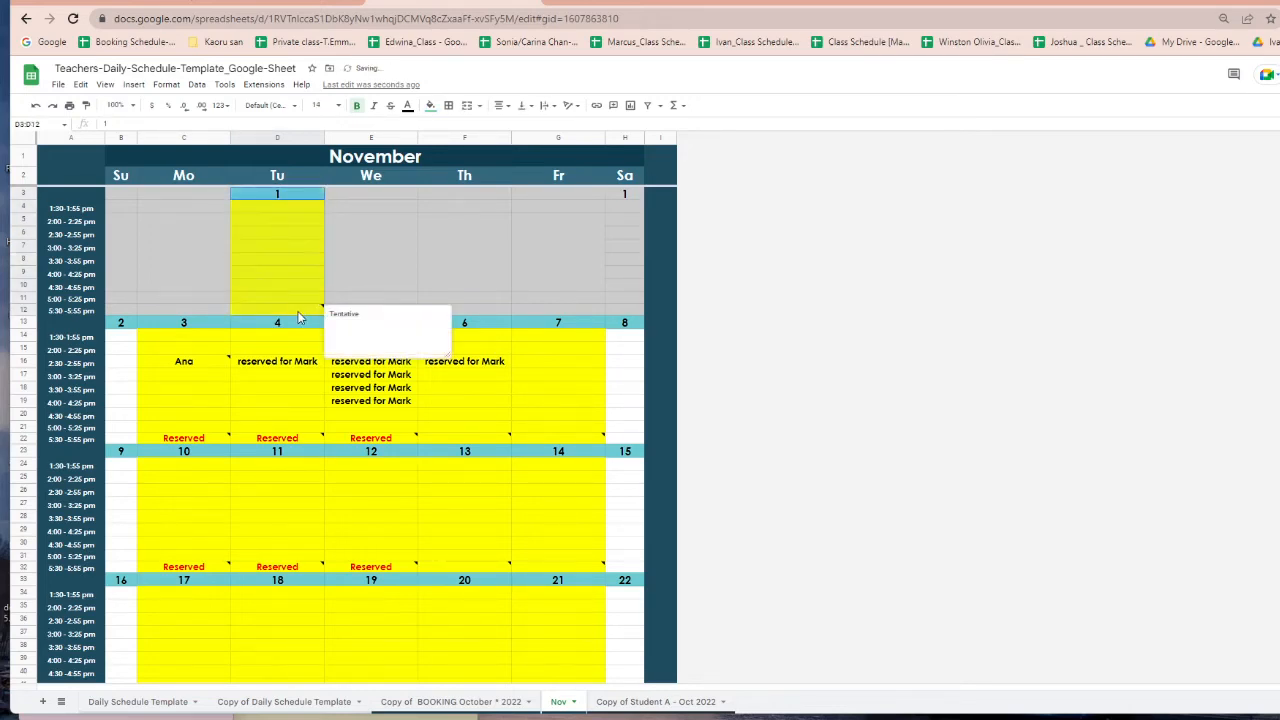
key("ctrl+c")
left_click(365, 197)
key("ctrl+v")
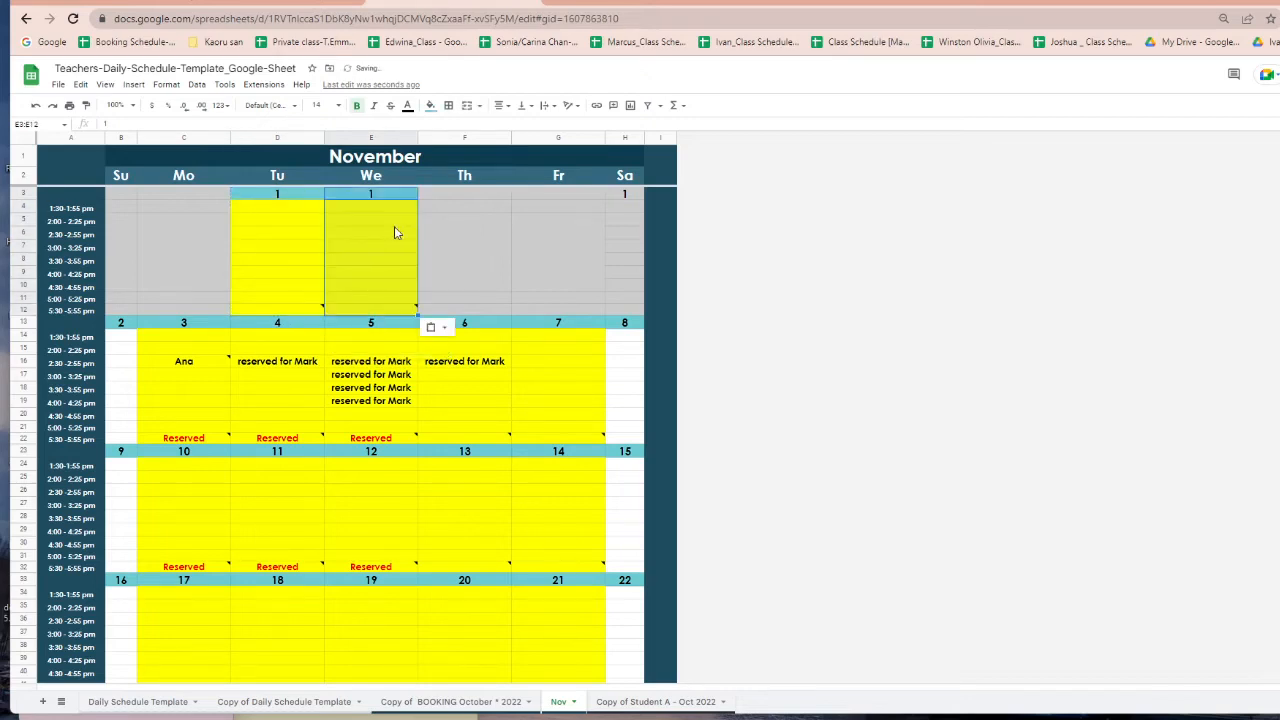
left_click(444, 195)
key("ctrl+v")
left_click(555, 193)
key("ctrl+v")
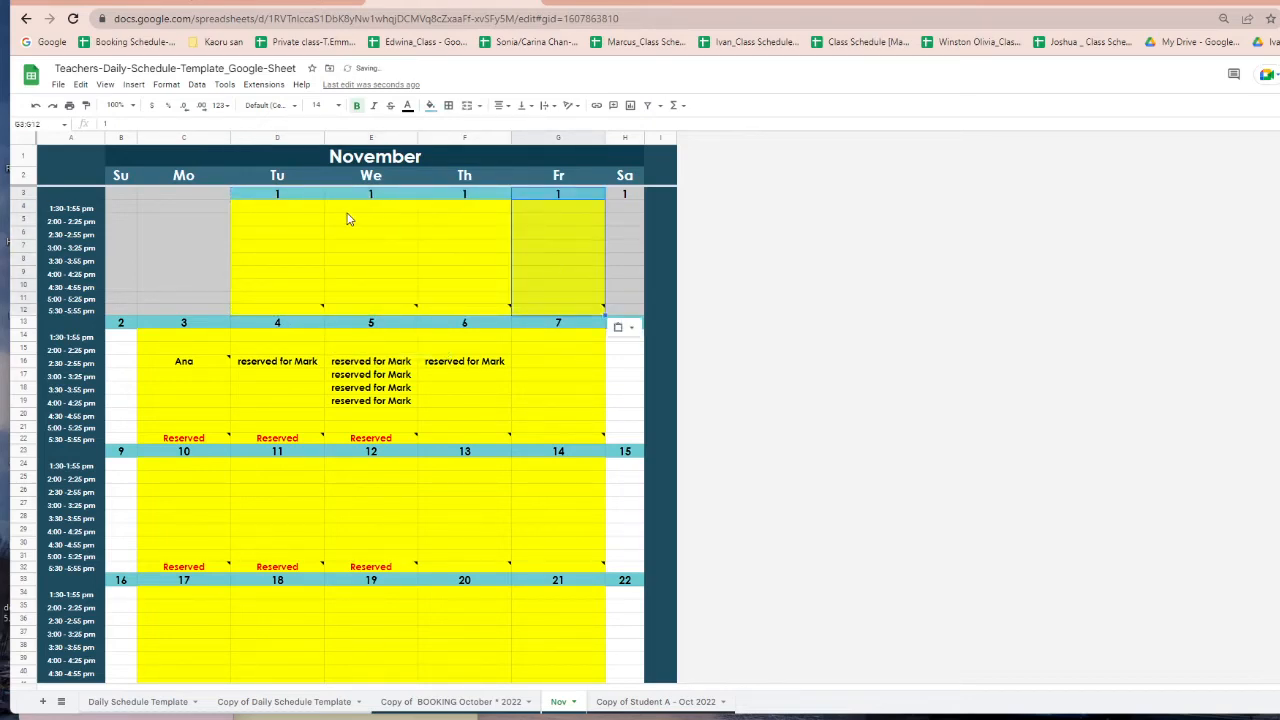
left_click(308, 208)
left_click(343, 186)
left_click(350, 219)
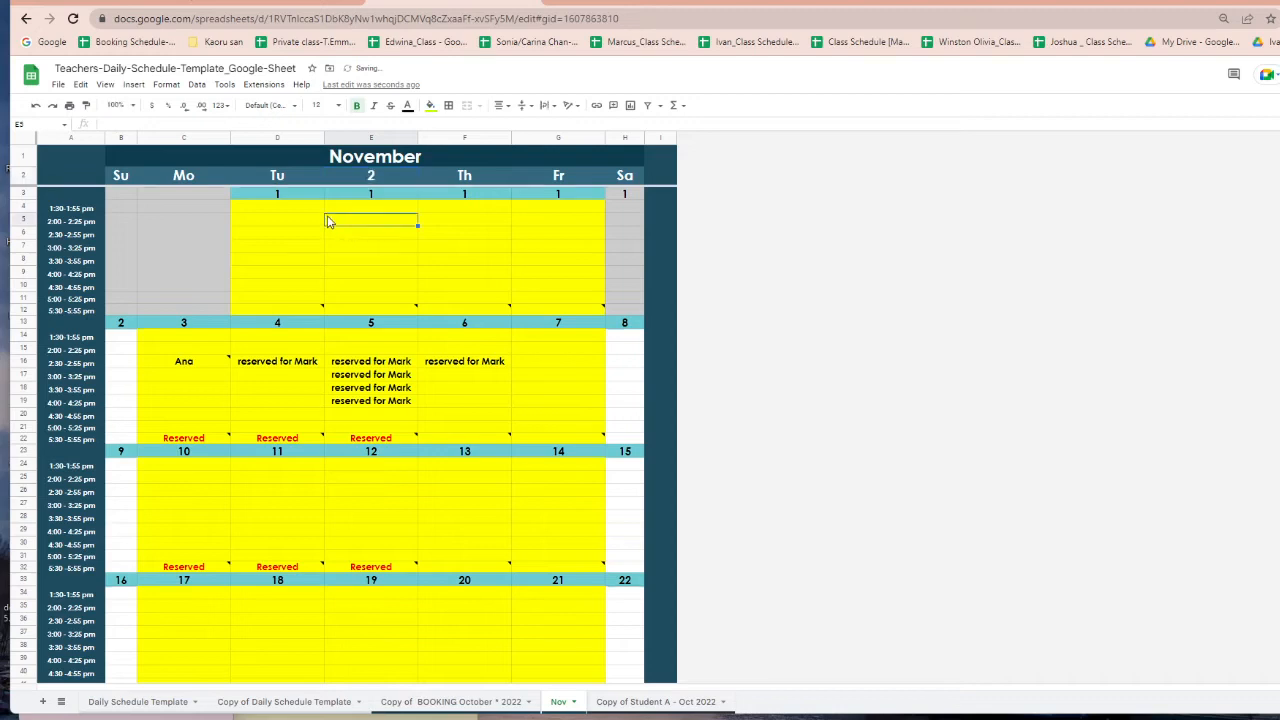
- Set the first week's Wednesday date to 2 and extend the date series through Saturday the 5th
left_click(363, 197)
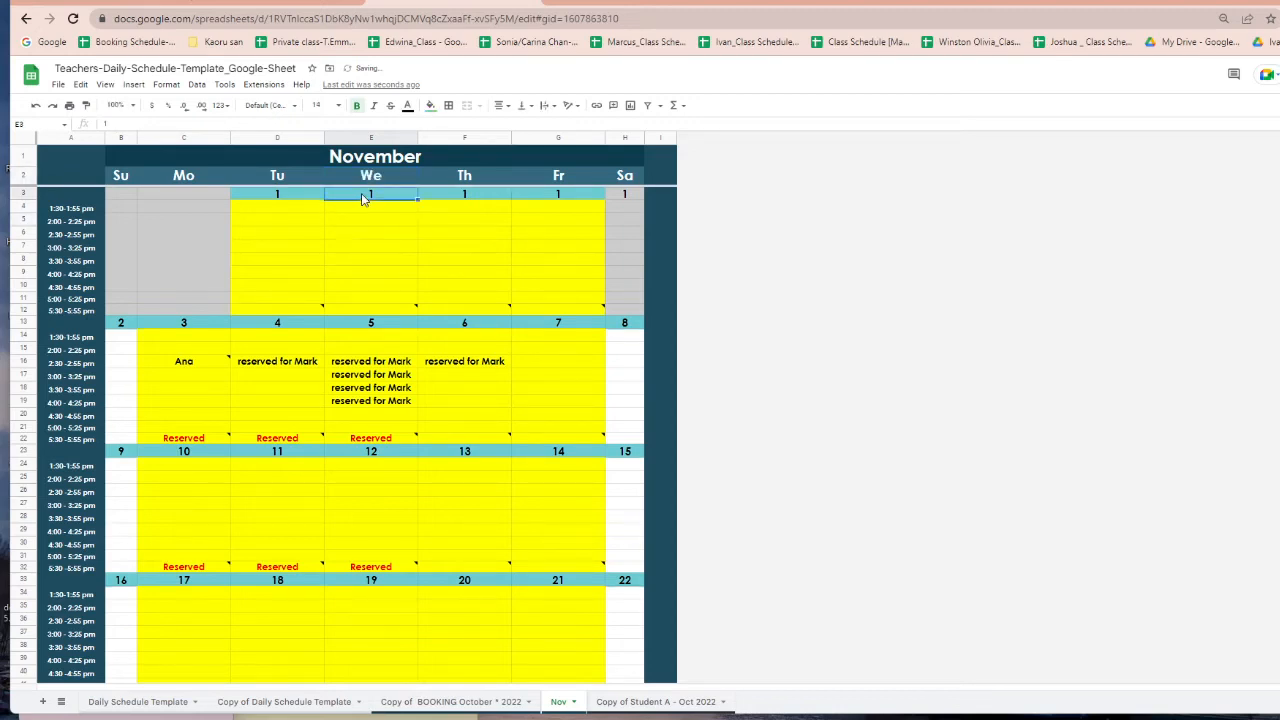
type("2")
left_click(362, 233)
left_click_drag(299, 198, 625, 201)
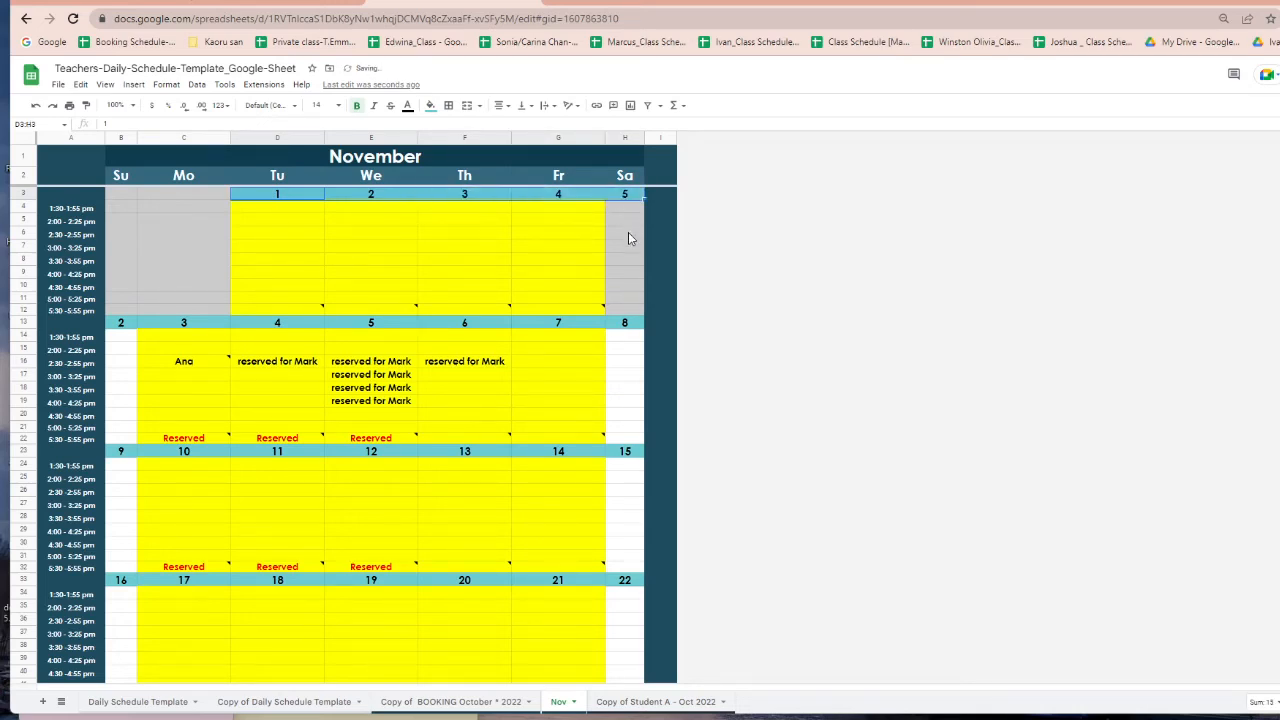
left_click(628, 232)
left_click(390, 198)
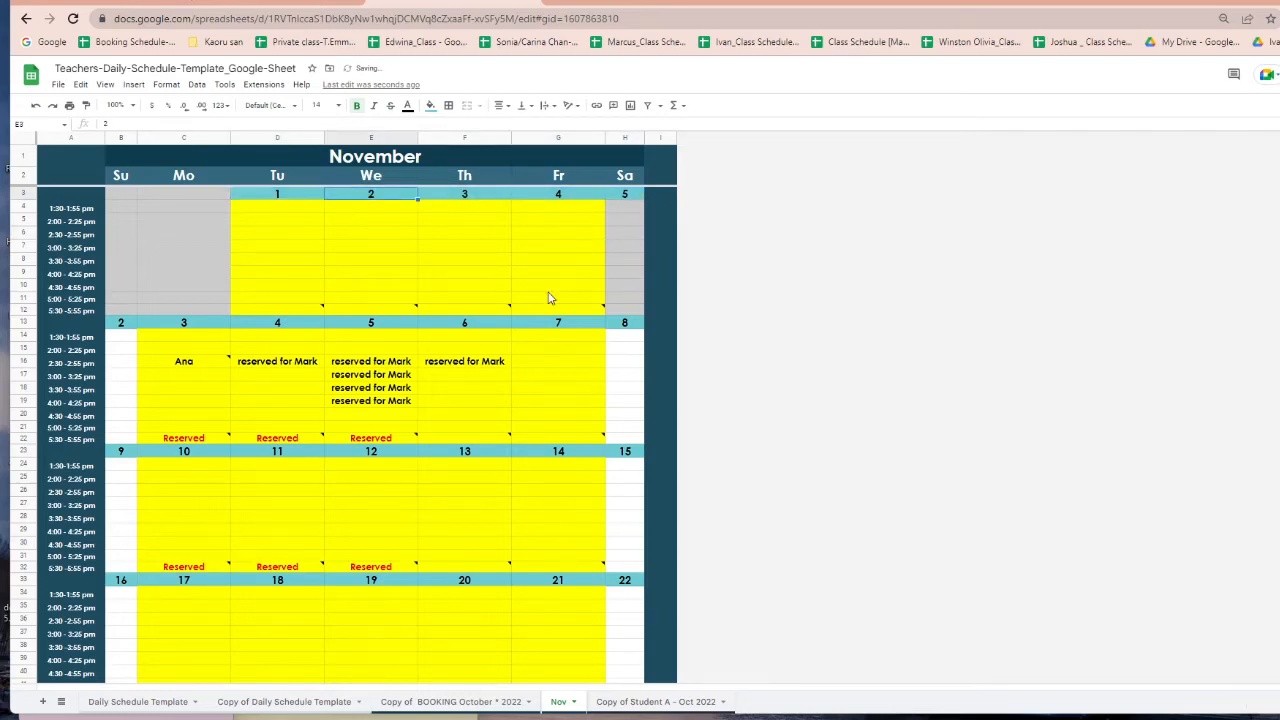
- Set the second week's Sunday and Monday dates to 6 and 7 and extend the series through Saturday the 12th
left_click(131, 326)
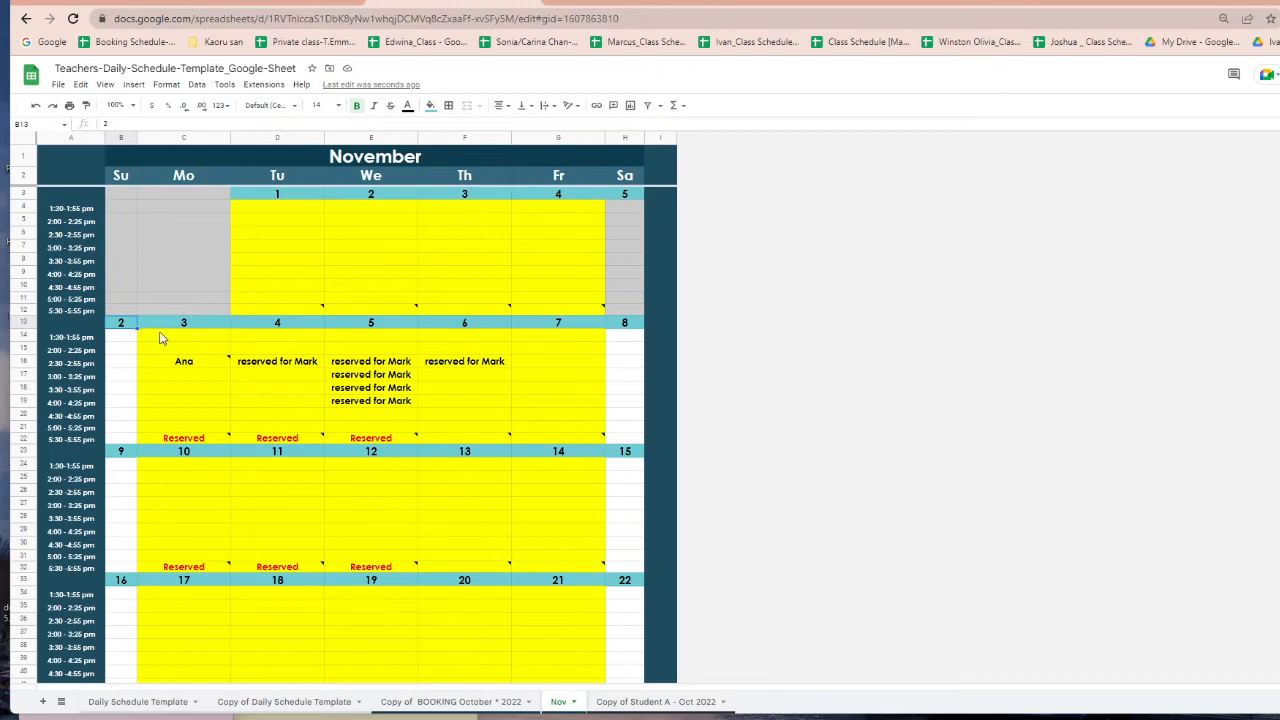
type("6")
left_click(172, 326)
type("7")
left_click(171, 346)
left_click_drag(120, 323, 600, 385)
left_click(577, 390)
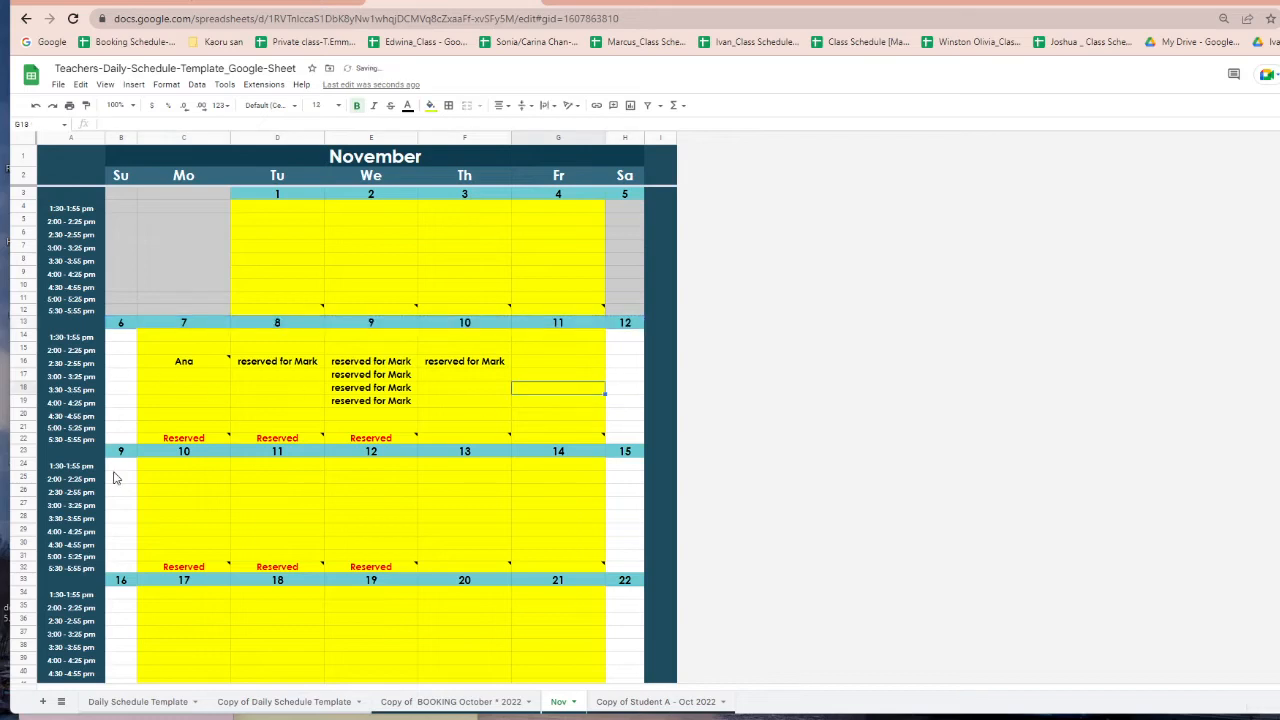
- Clear the third week's dates from Sunday to Friday and all of the fourth week's dates
left_click(121, 456)
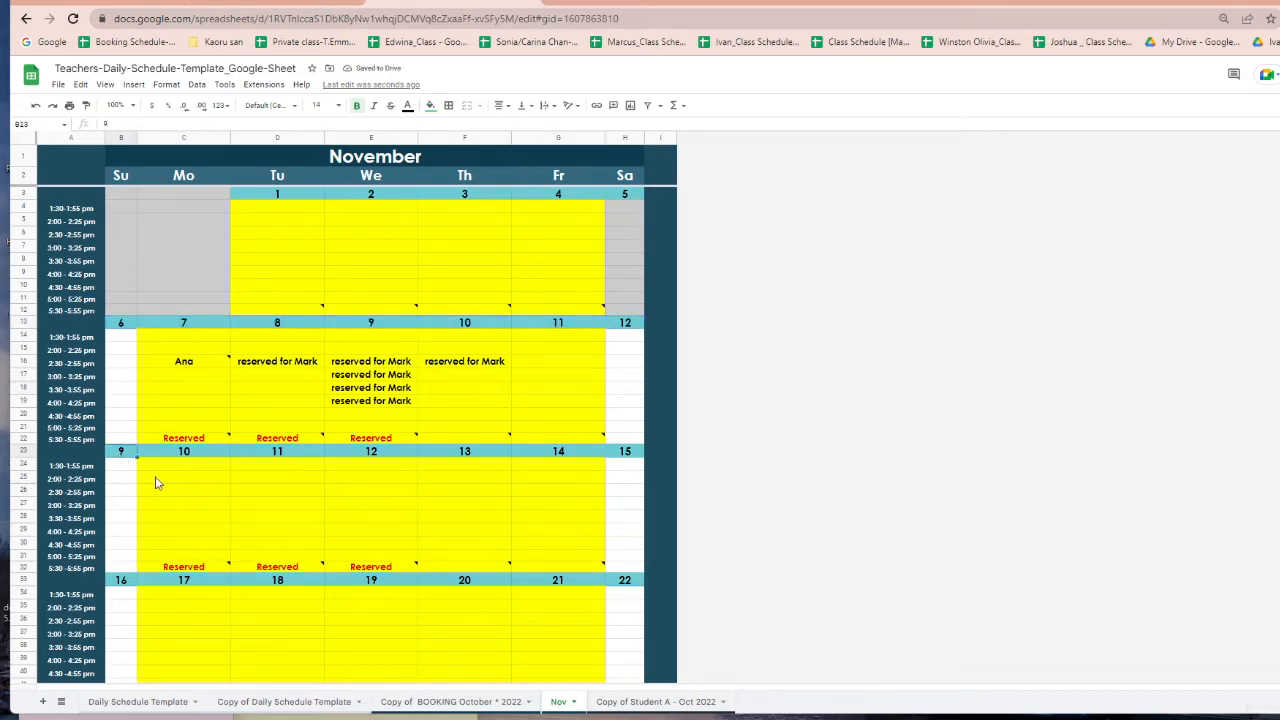
left_click_drag(127, 460, 600, 462)
key("Delete")
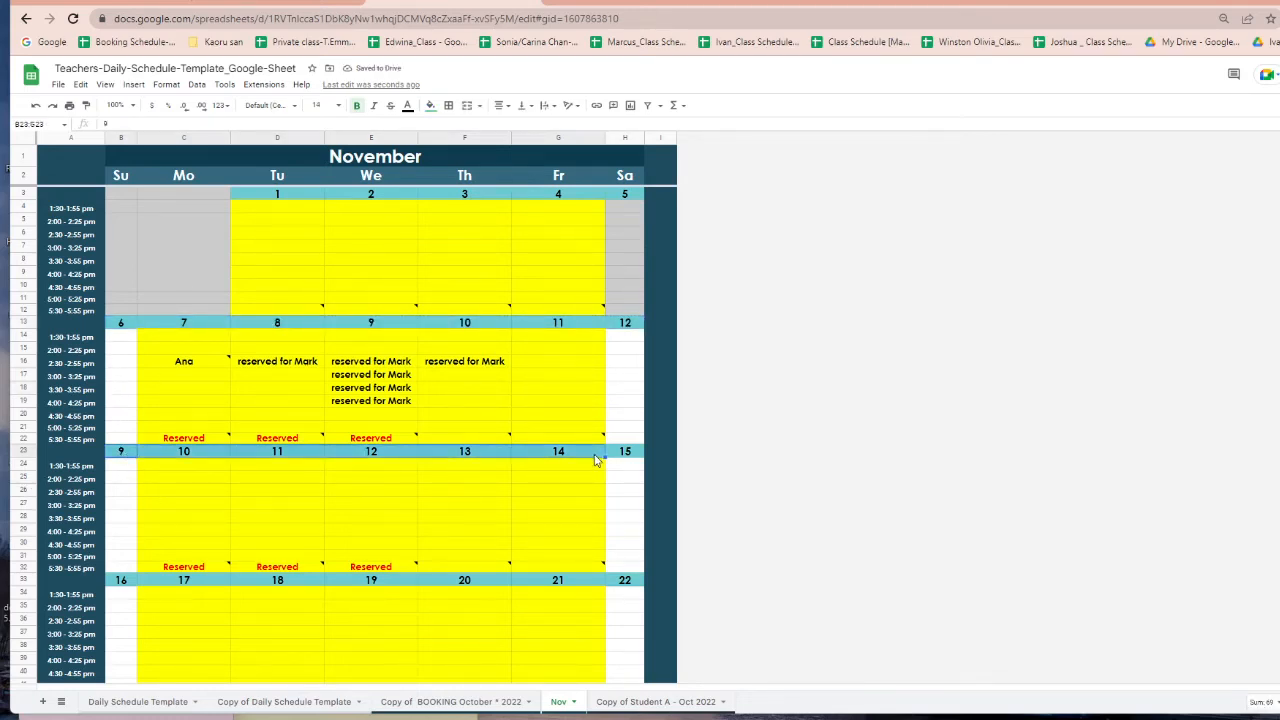
left_click(570, 520)
left_click_drag(116, 584, 636, 590)
key("Delete")
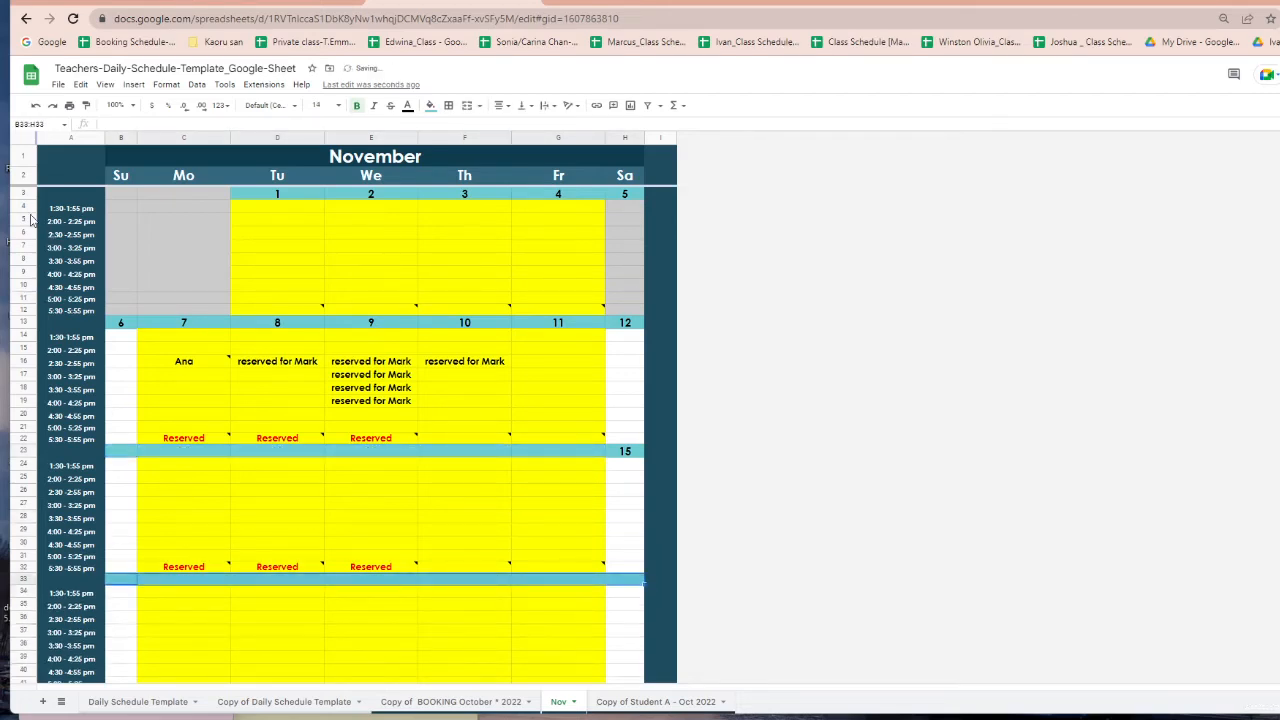
- Insert two blank rows above the first week's 5:30 -5:55 pm row
left_click_drag(266, 206, 262, 276)
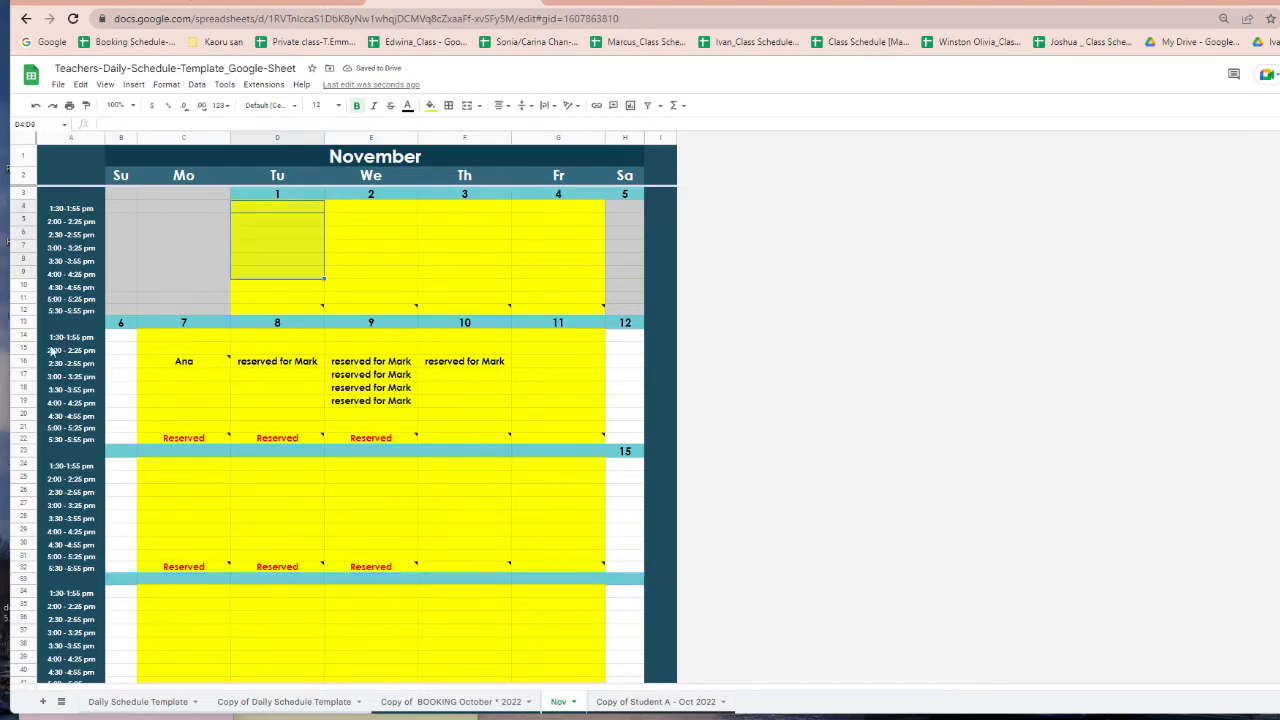
left_click(24, 310)
right_click(24, 303)
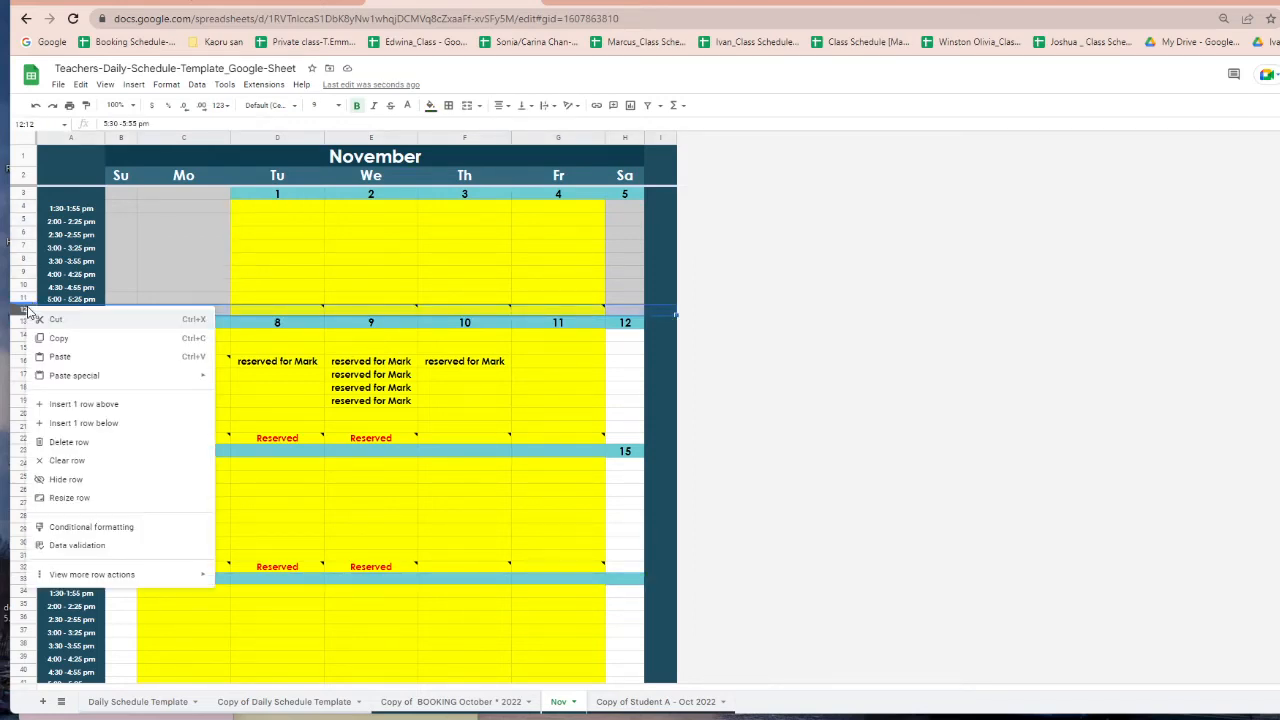
left_click(60, 406)
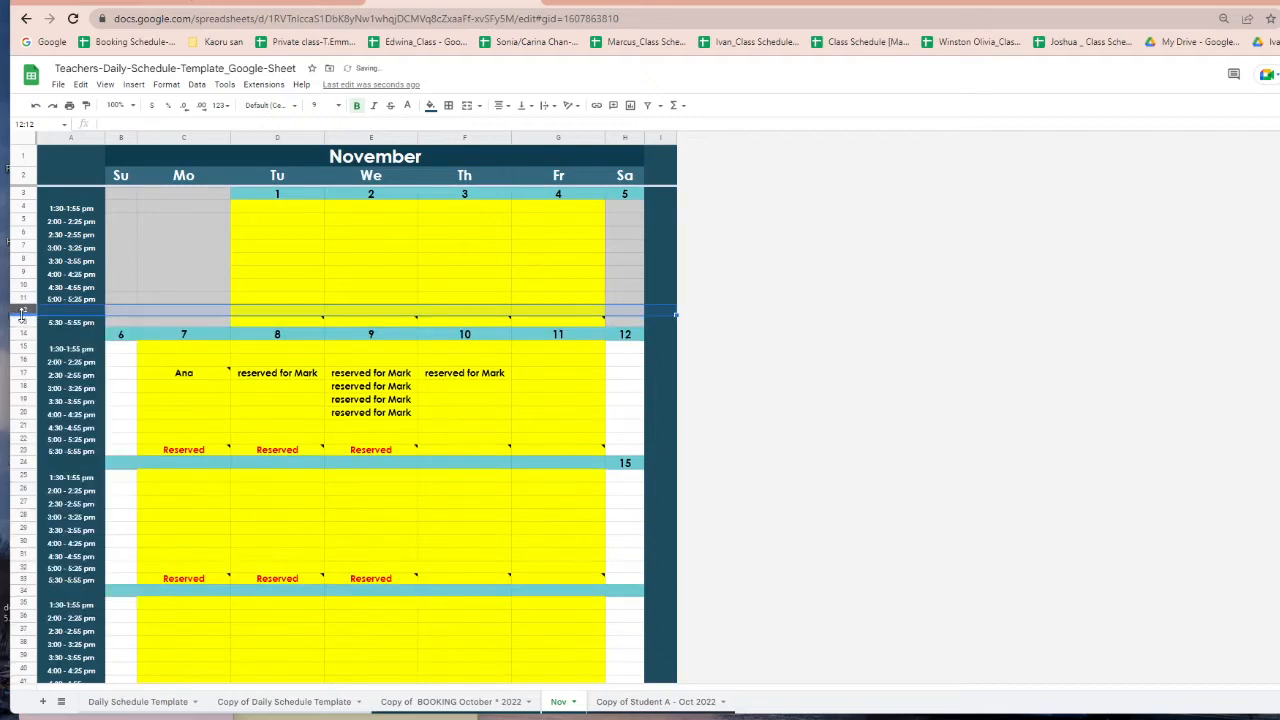
right_click(24, 313)
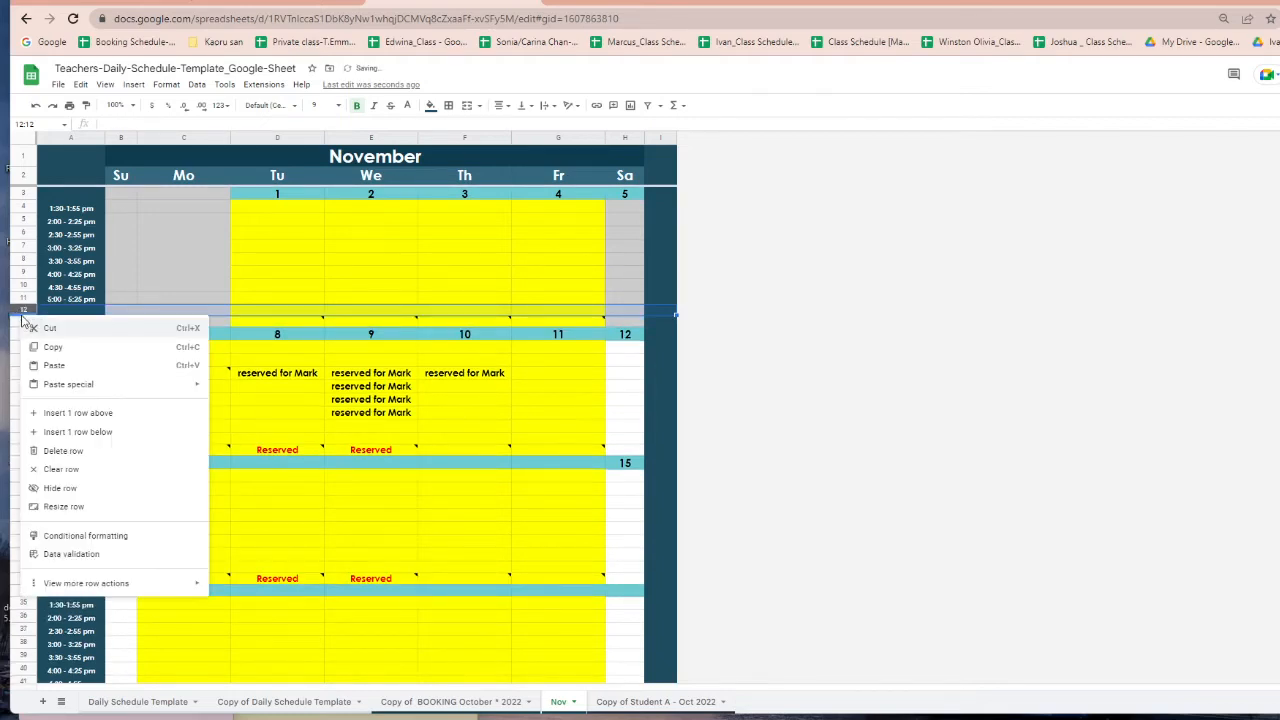
left_click(55, 413)
- Try to insert one blank row above the first week's 5:00 - 5:25 pm row
left_click(21, 301)
right_click(19, 301)
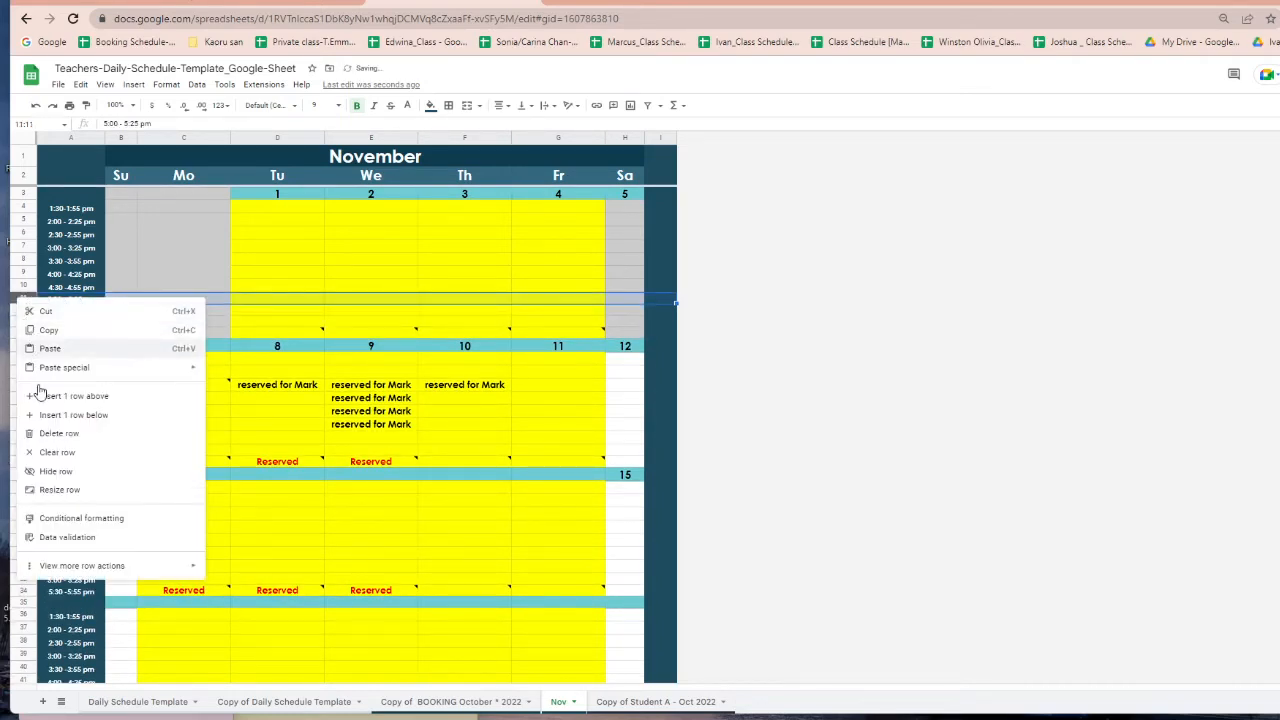
left_click(60, 407)
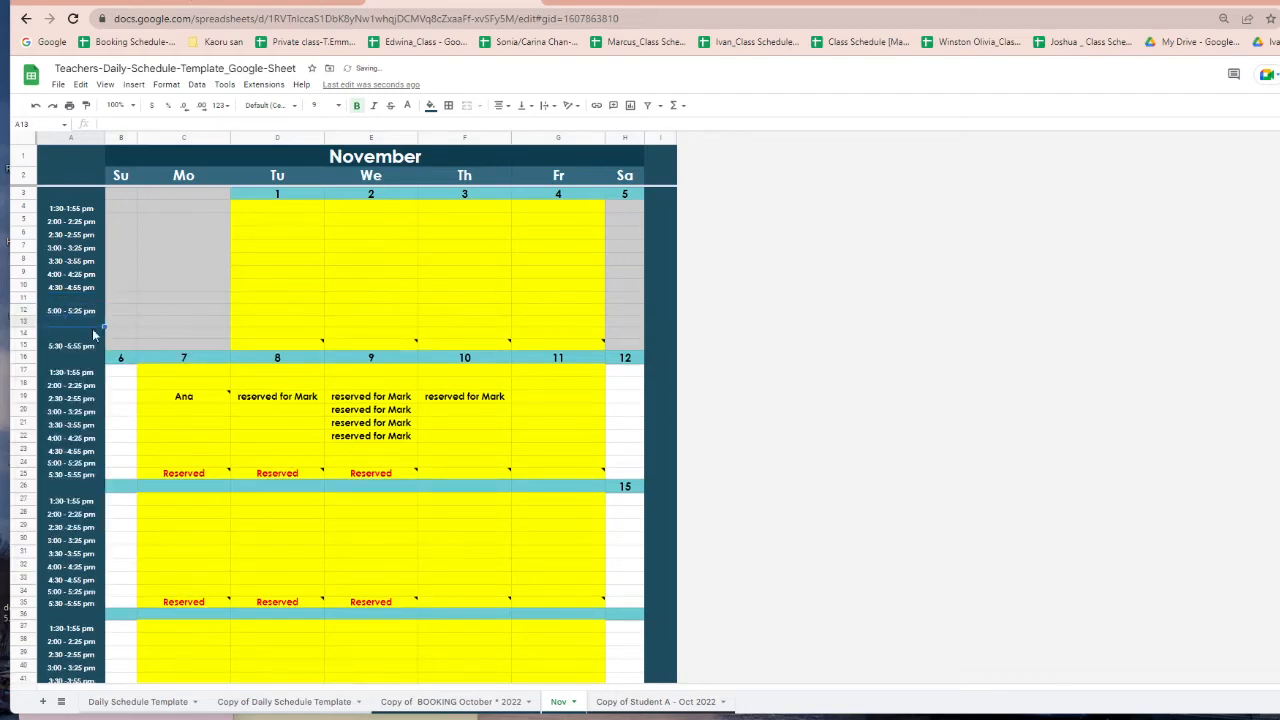
left_click(58, 288)
- Try to copy the first week's time-slot rows over the second week's rows, starting at row 17
left_click_drag(25, 212, 50, 346)
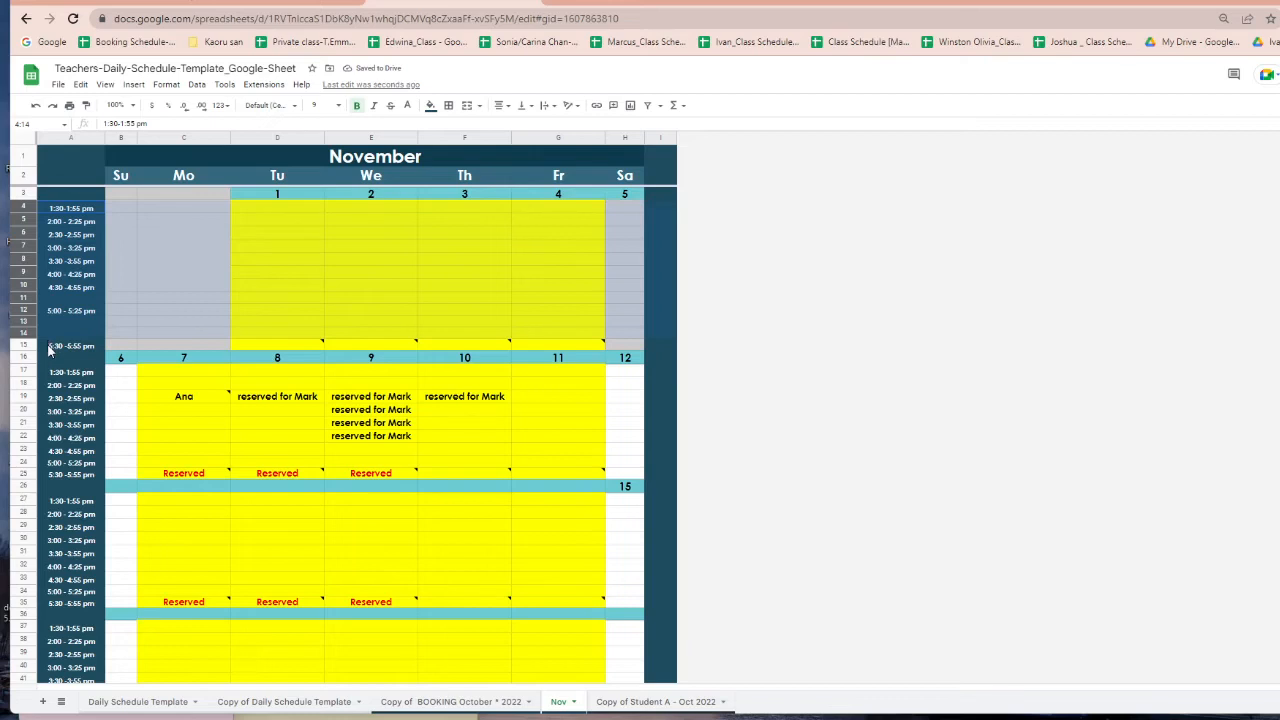
key("ctrl+c")
left_click(18, 372)
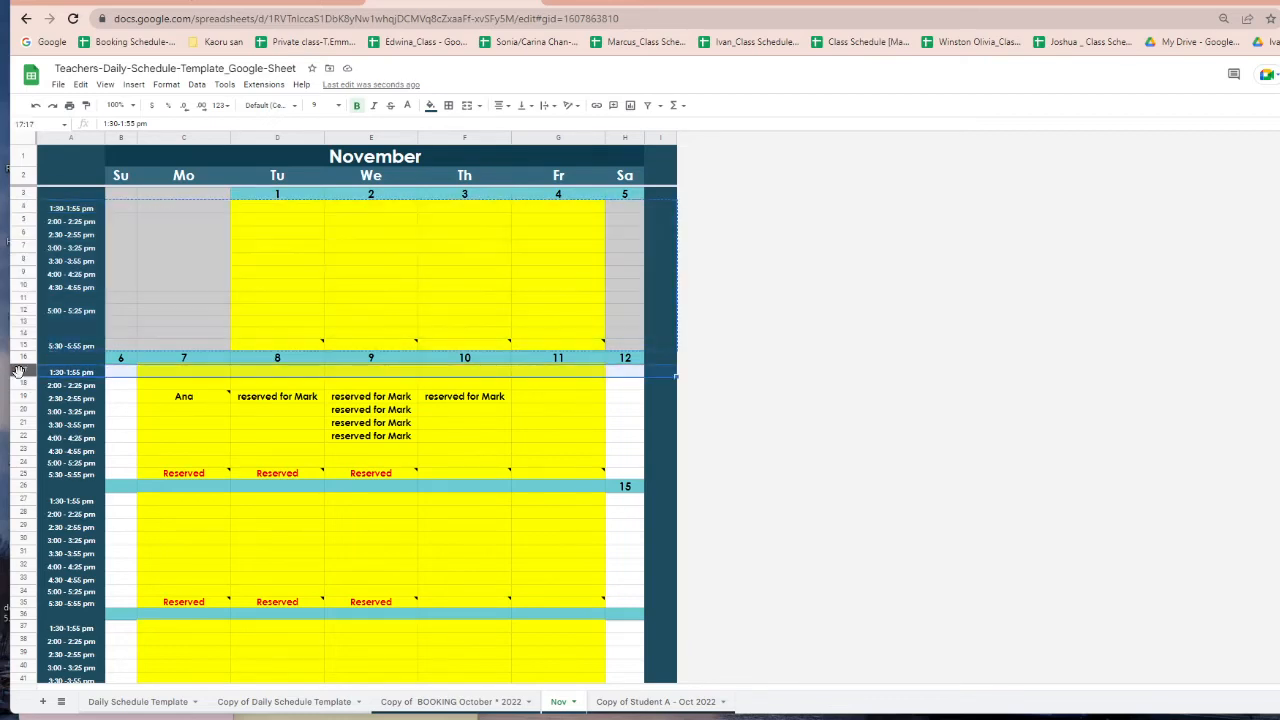
key("ctrl+v")
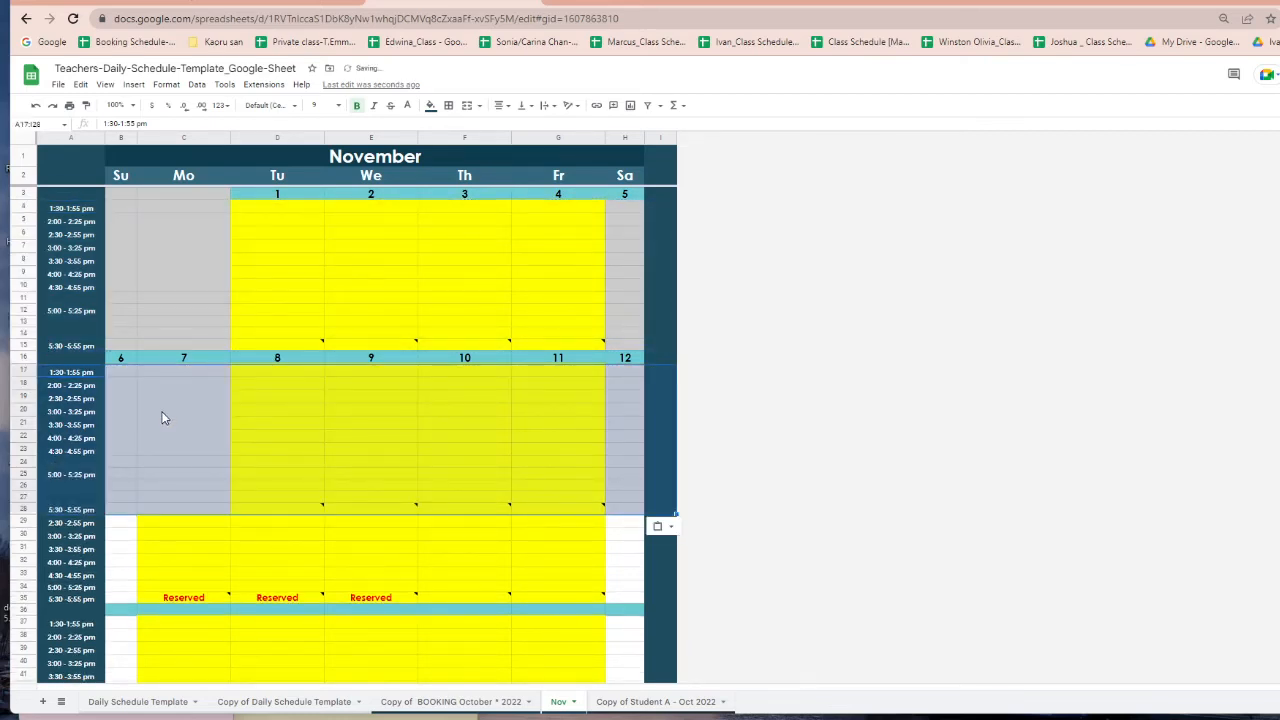
- Undo the pasted time-slot rows and the last row insertion
key("ctrl+z")
key("ctrl+z")
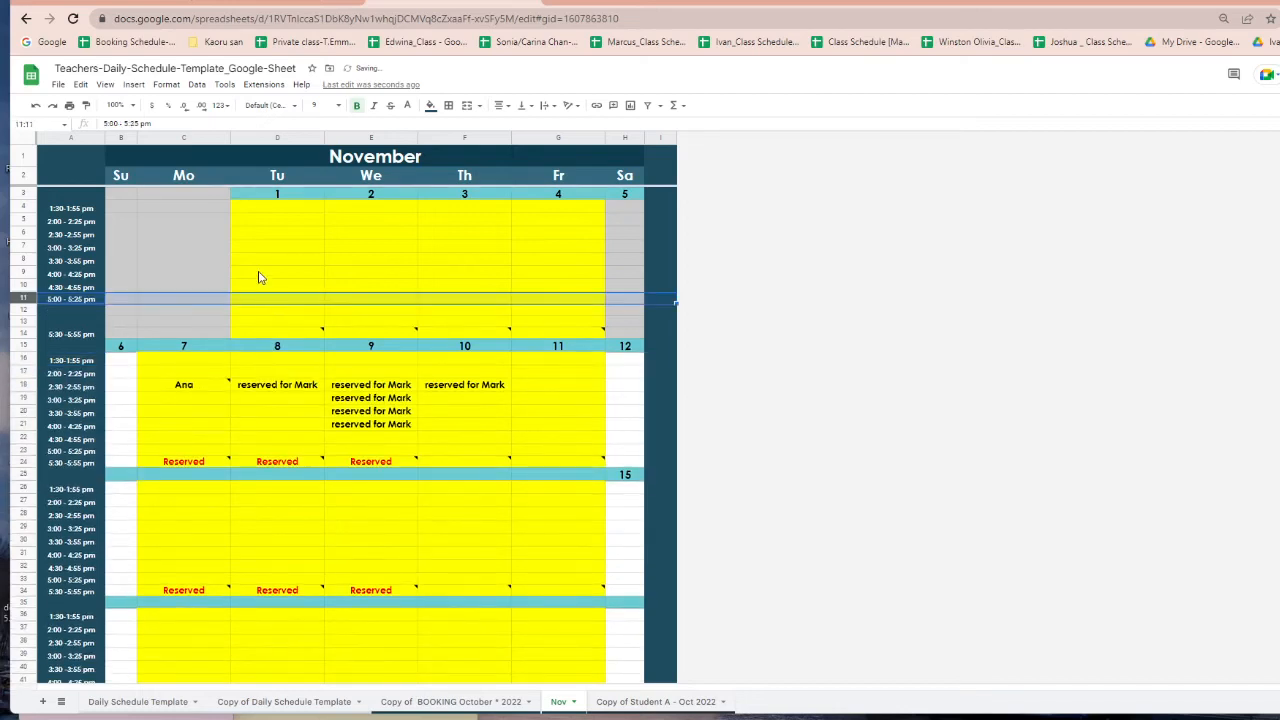
left_click(258, 262)
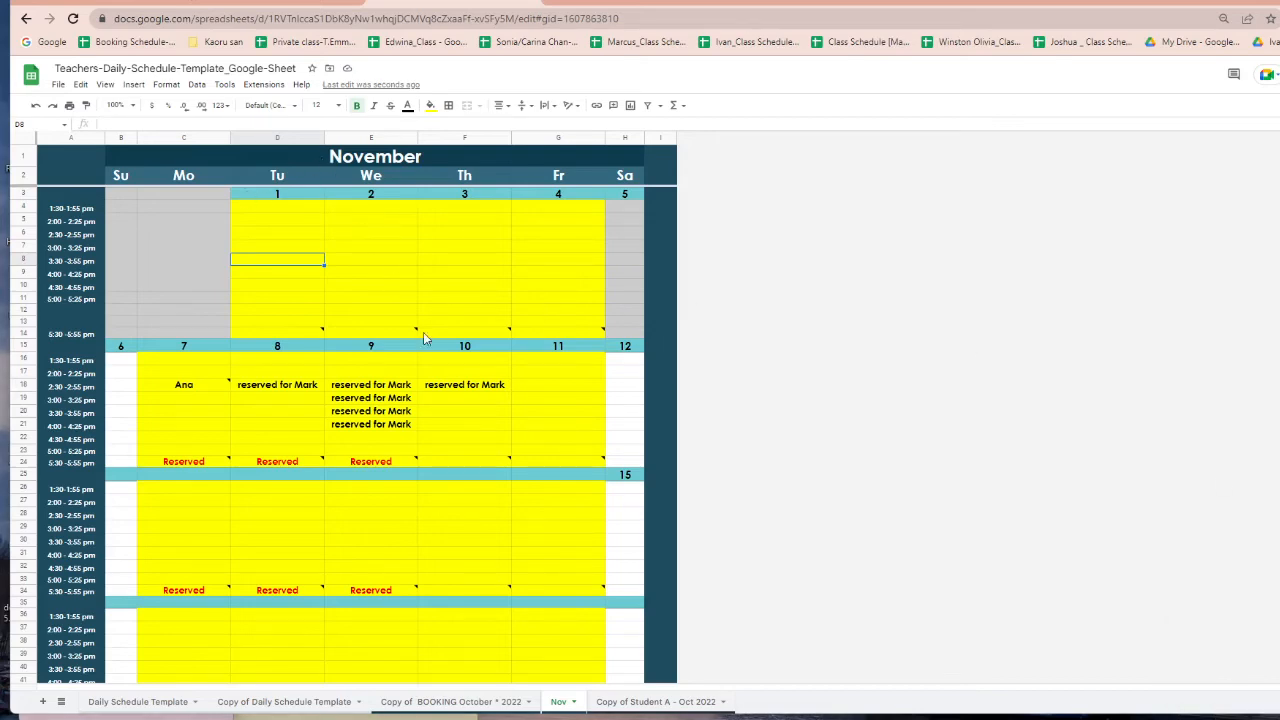
scroll(411, 507, "down", 1)
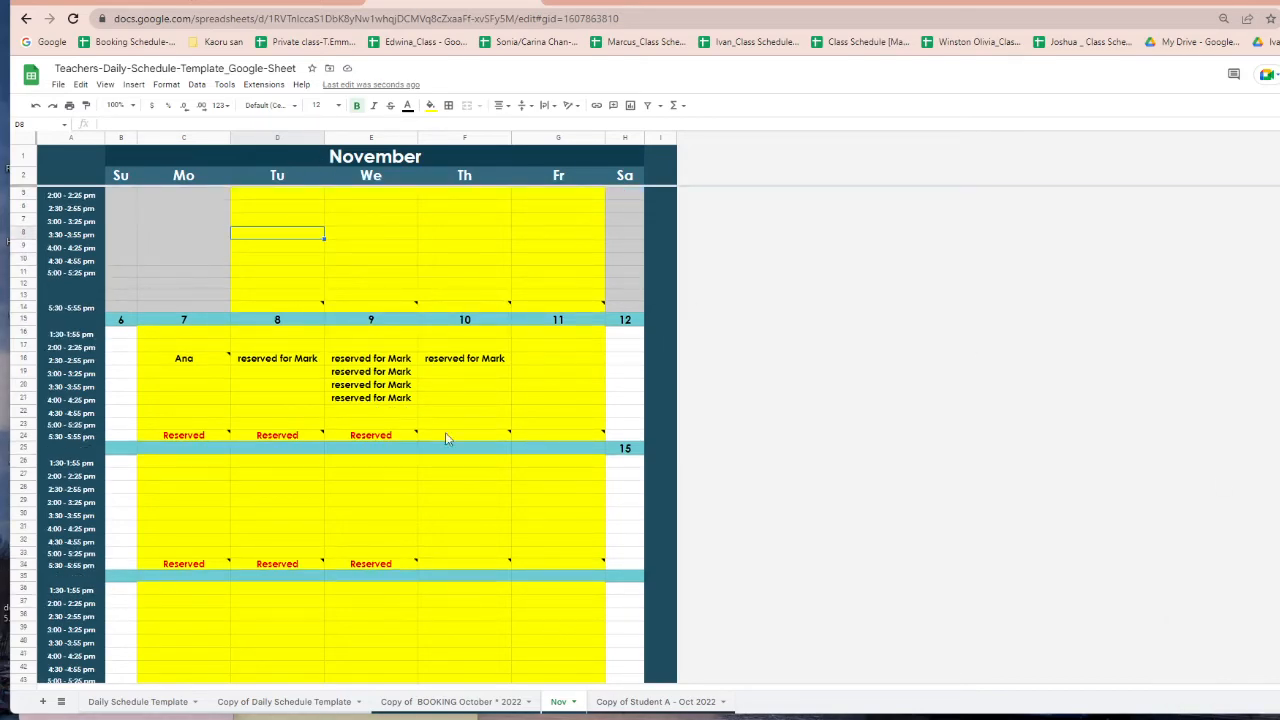
- Review the November sheet's remaining weeks and the color legend below the last week
scroll(435, 508, "down", 10)
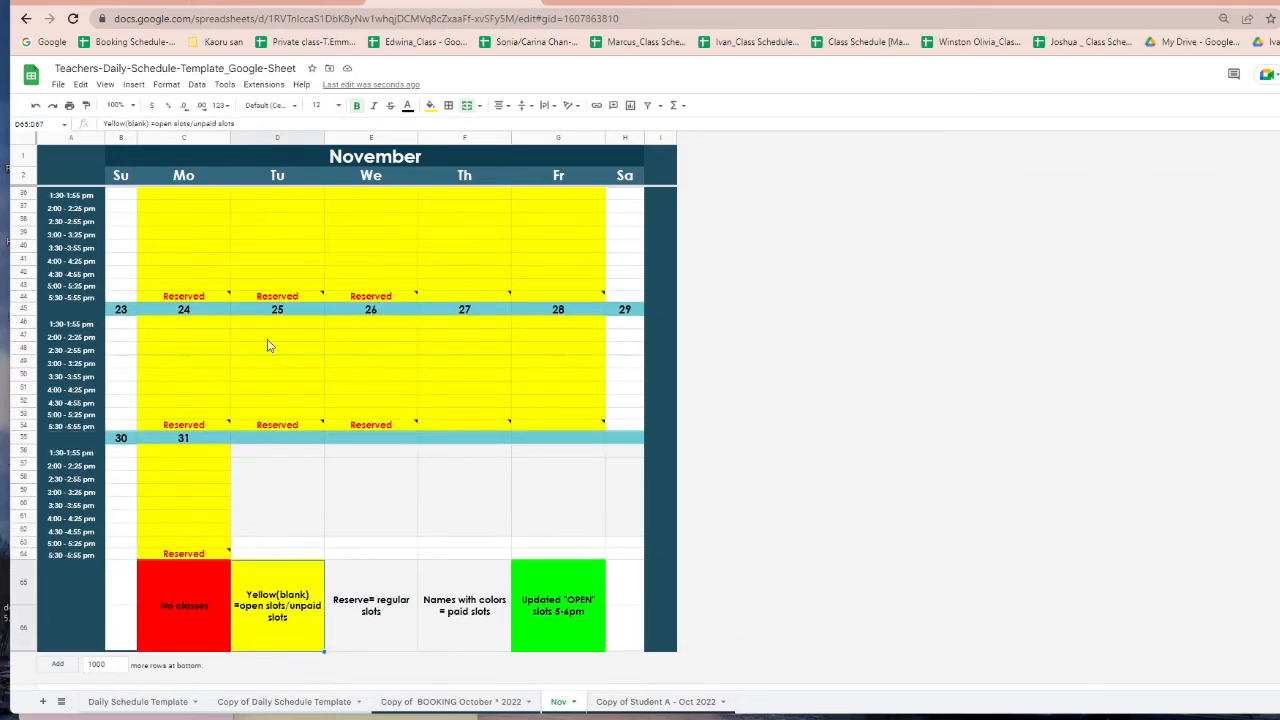
left_click_drag(268, 340, 270, 362)
left_click_drag(268, 422, 272, 418)
left_click(363, 350)
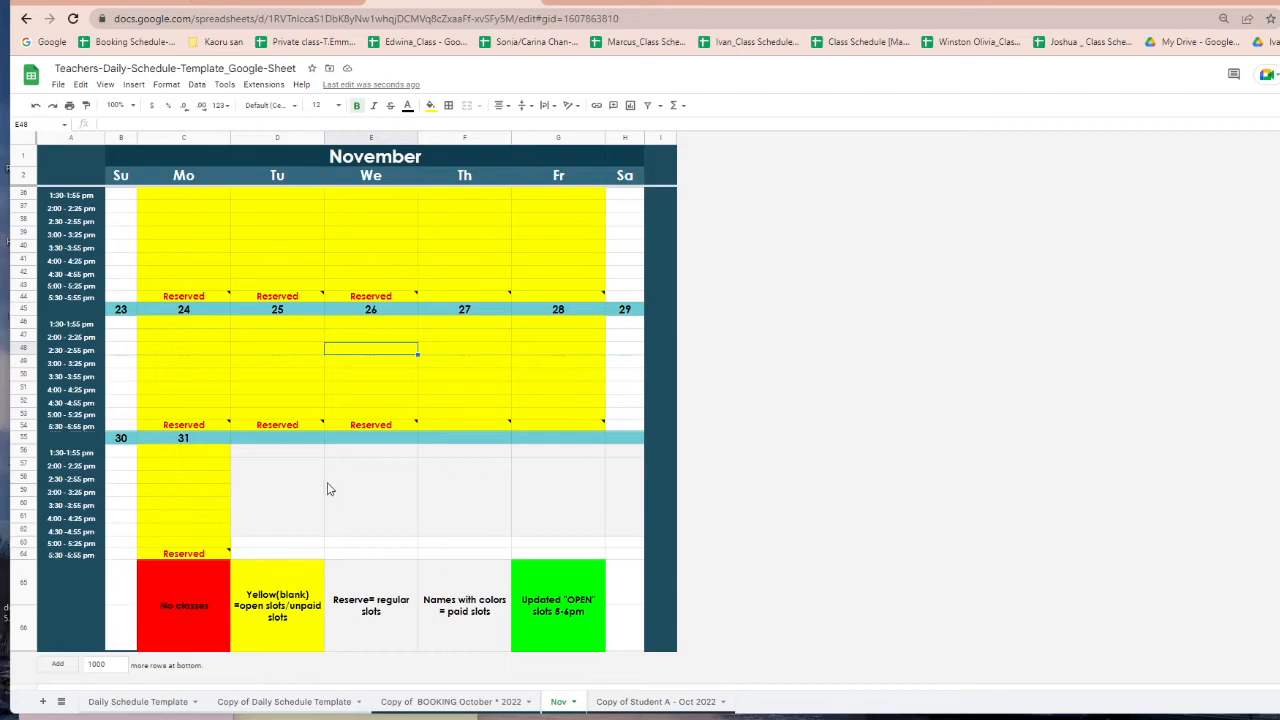
scroll(326, 490, "up", 3)
scroll(326, 494, "down", 3)
scroll(326, 494, "up", 2)
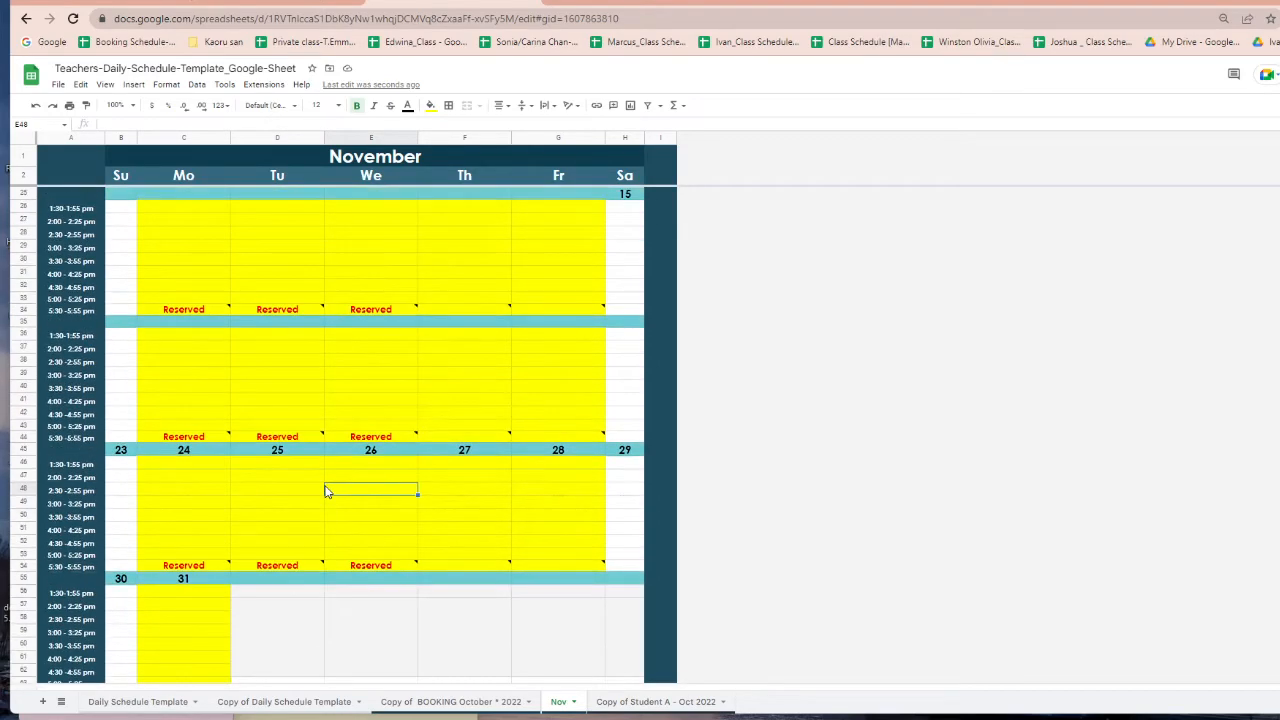
scroll(326, 494, "down", 2)
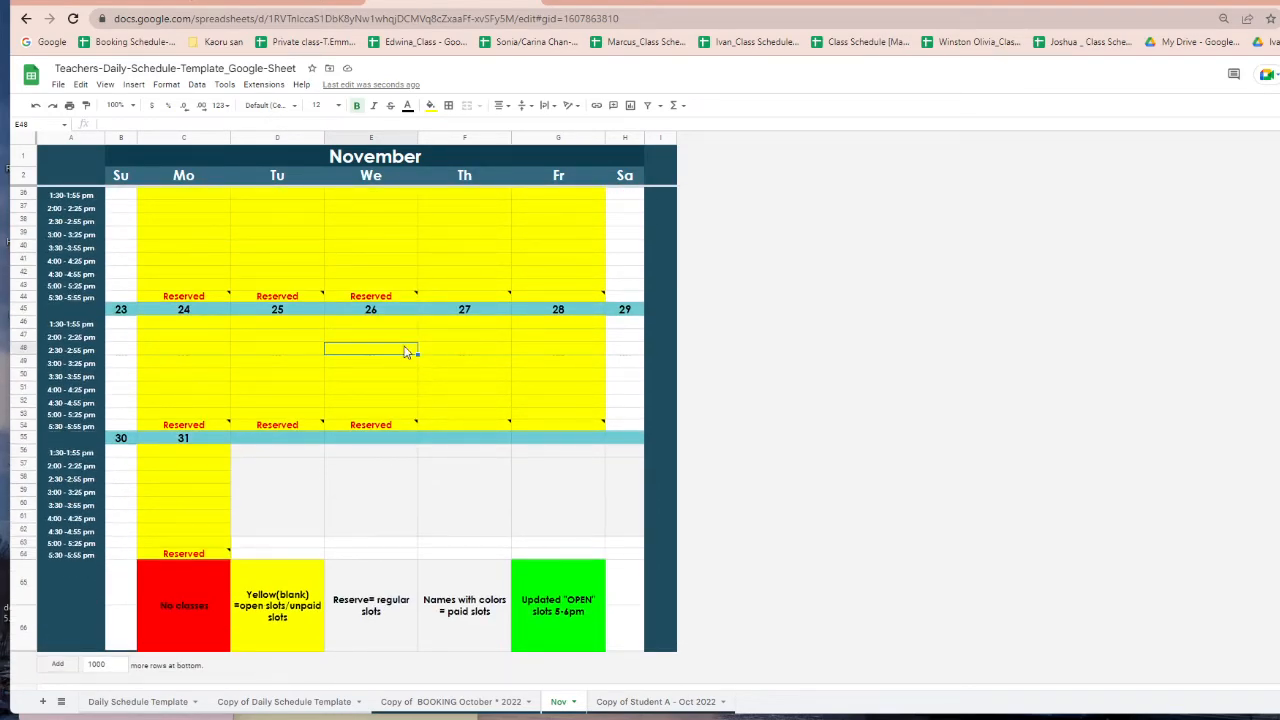
left_click(369, 393)
scroll(316, 350, "up", 2)
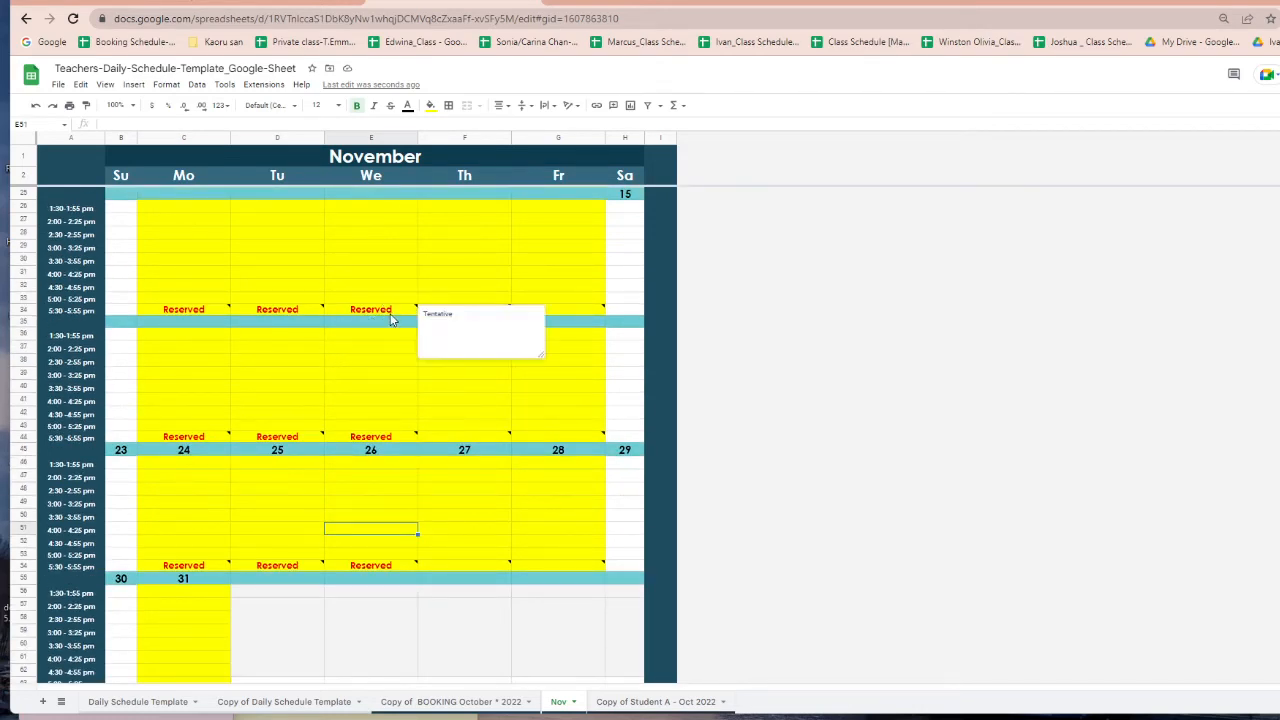
scroll(377, 450, "down", 2)
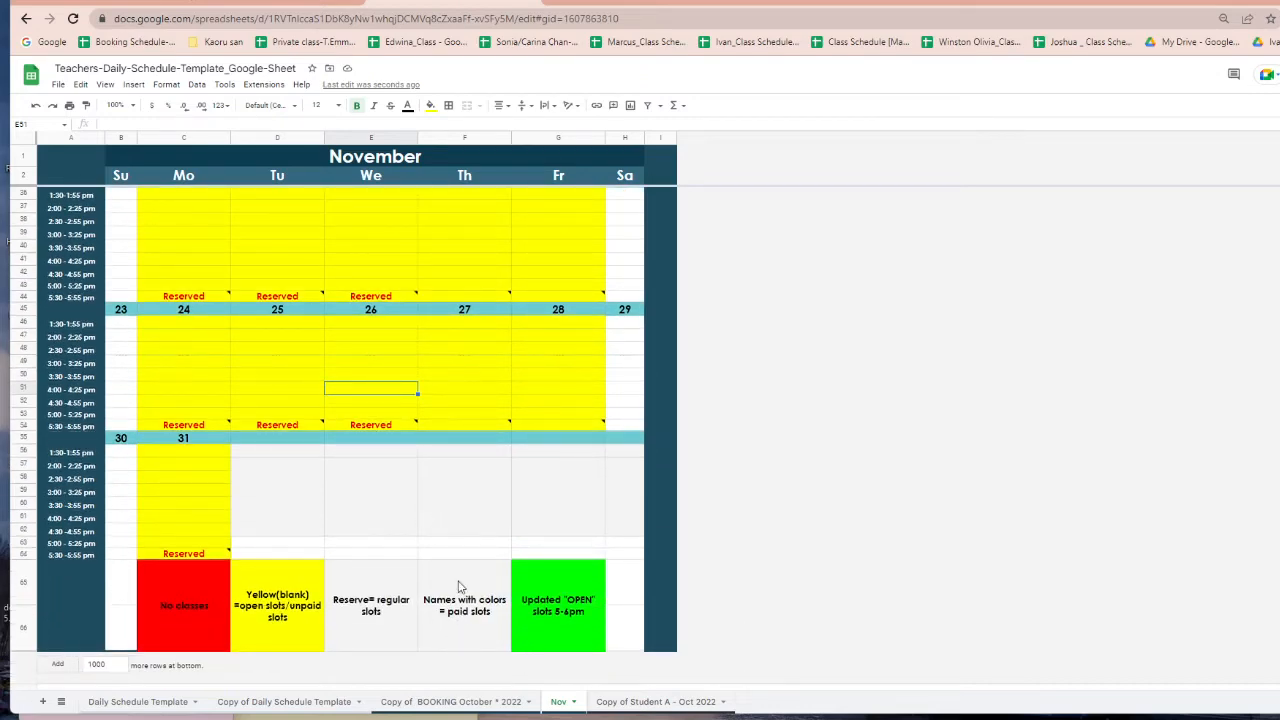
scroll(335, 454, "up", 2)
scroll(335, 454, "up", 3)
- Fill the booked 2:30 -2:55 pm slot on Monday, November 7 with cyan
left_click(190, 322)
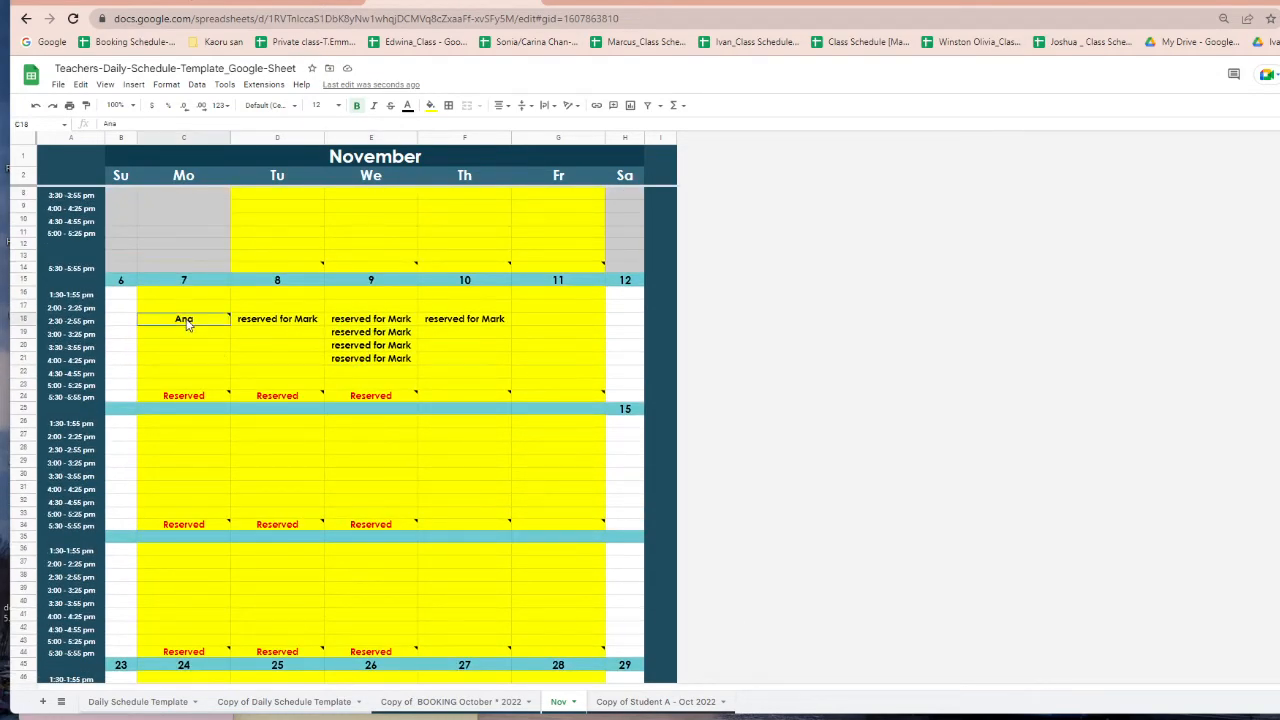
left_click(430, 106)
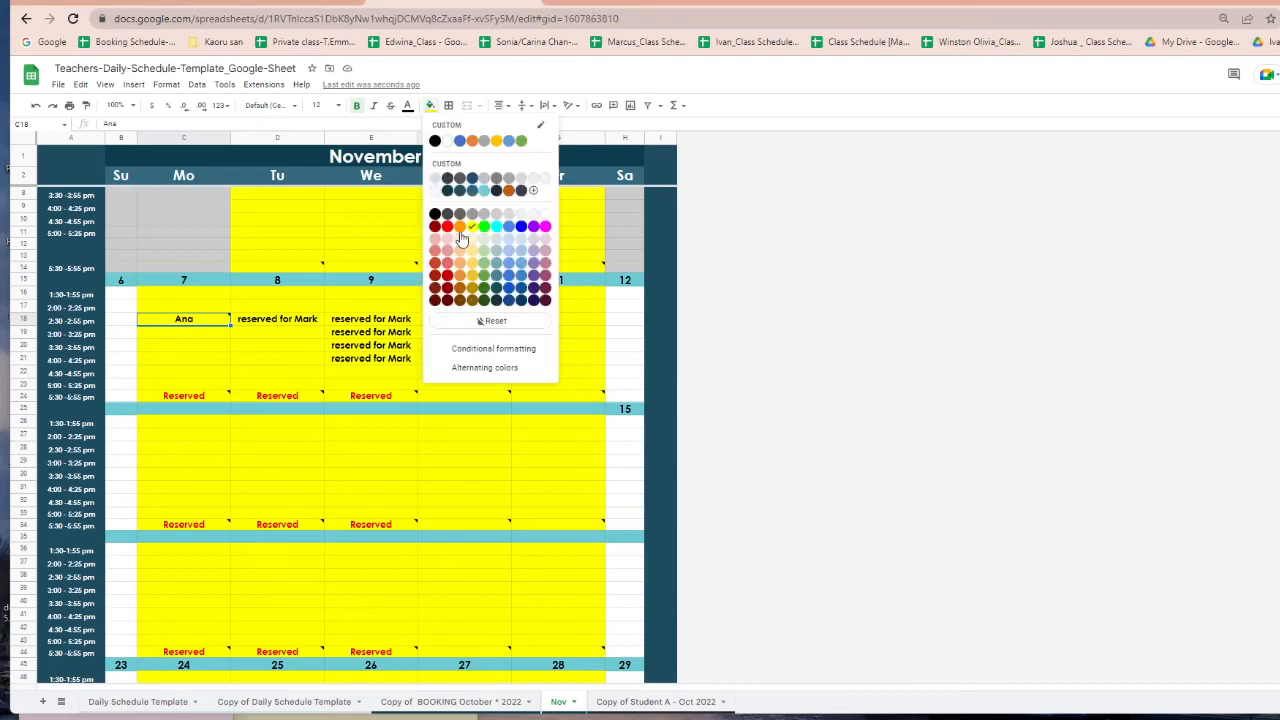
left_click(501, 230)
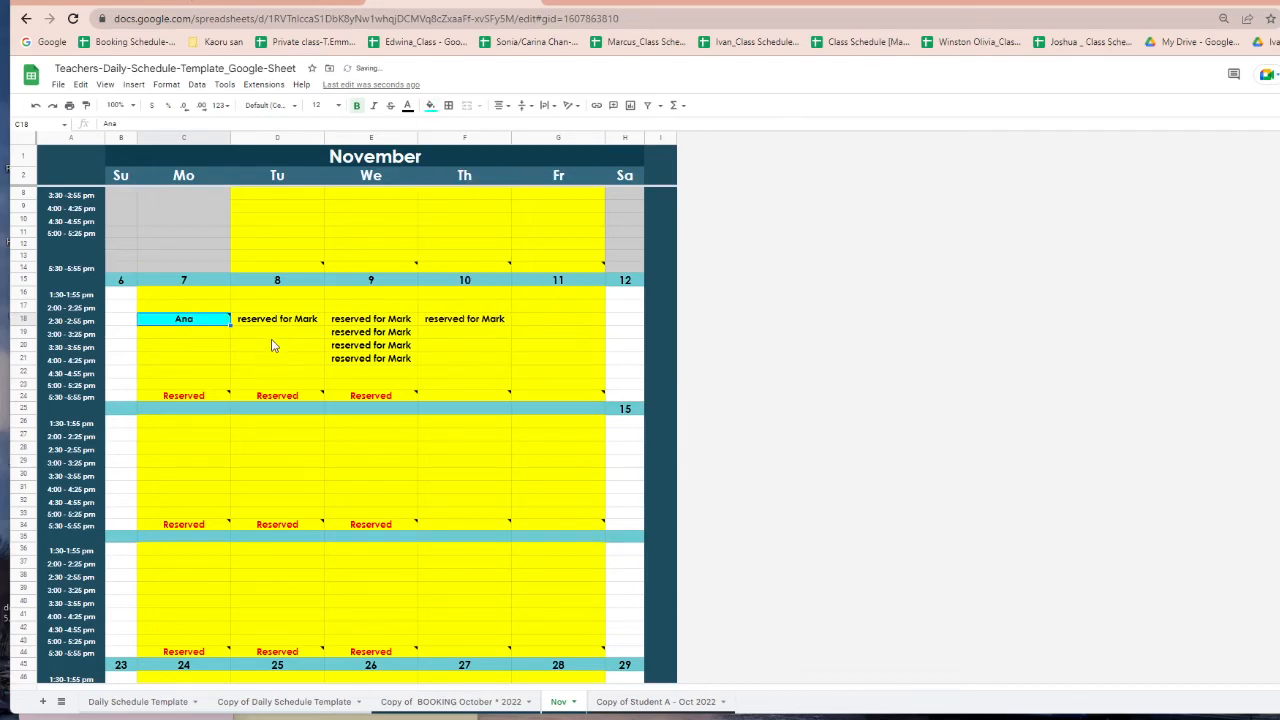
left_click(170, 347)
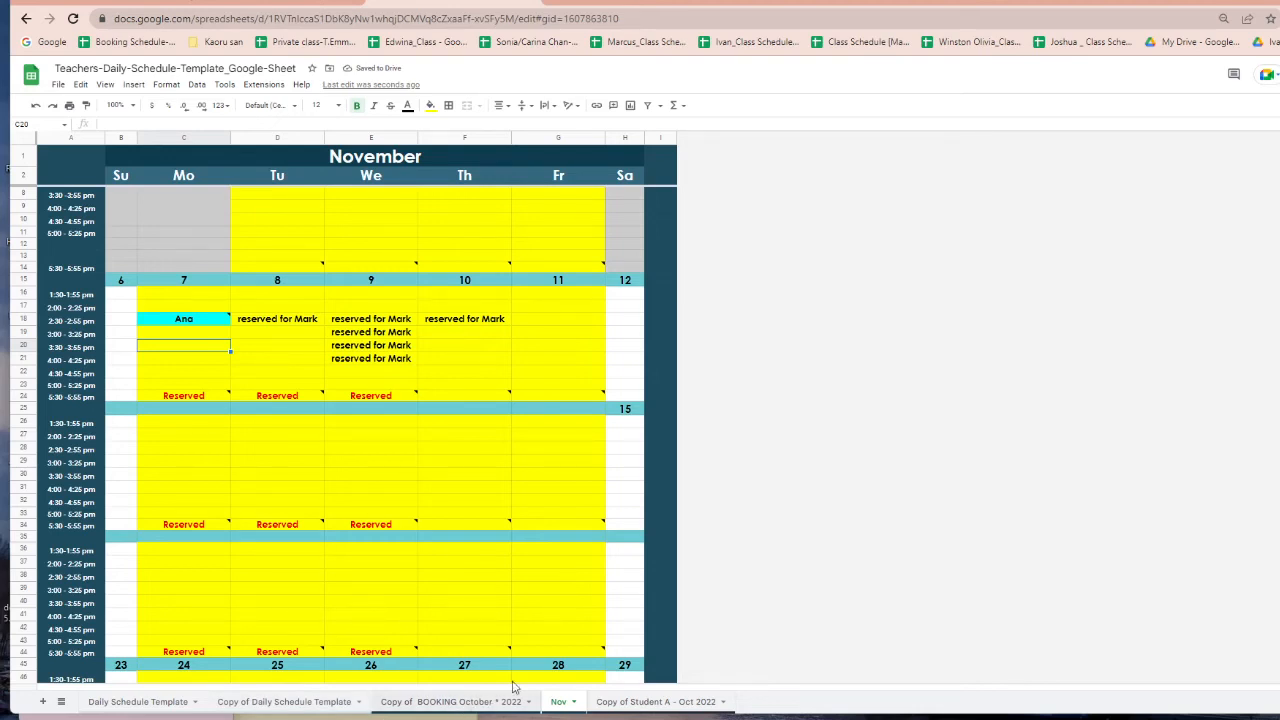
- Switch to the teacher's booking schedule workbook and examine the color-coded September 2022 bookings, including the September 1 and 2 slots
left_click(142, 4)
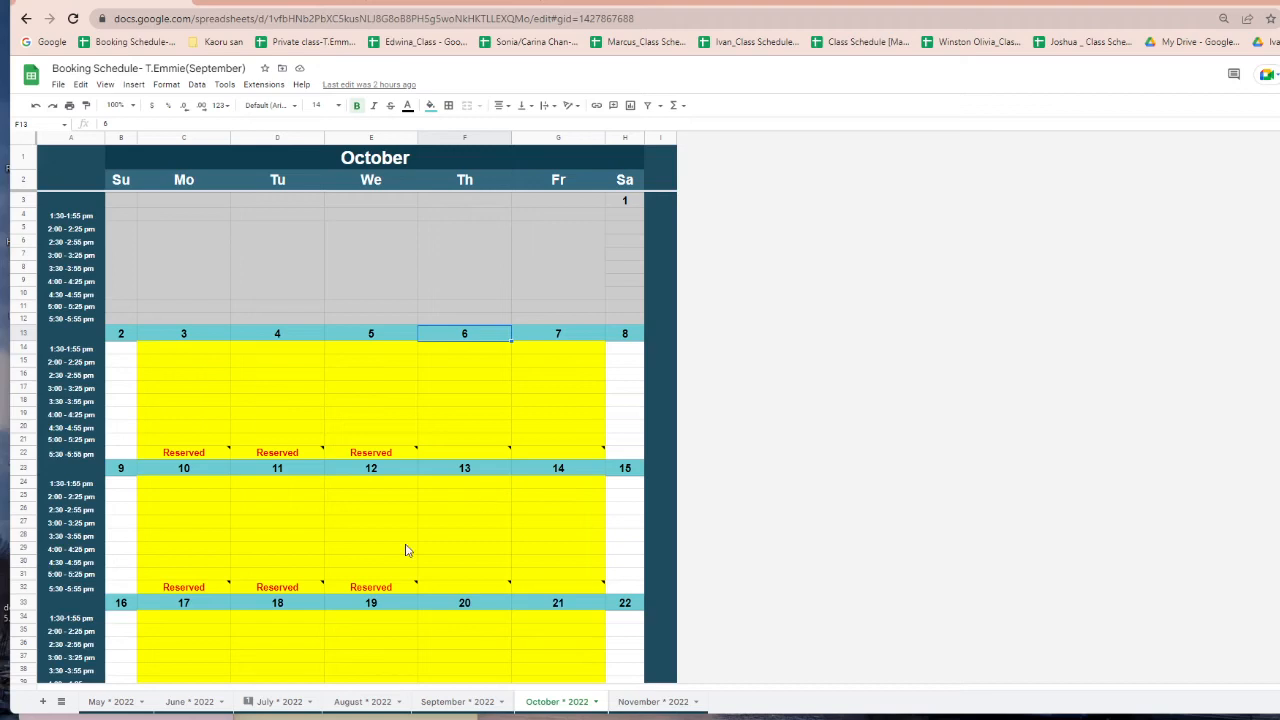
left_click(458, 703)
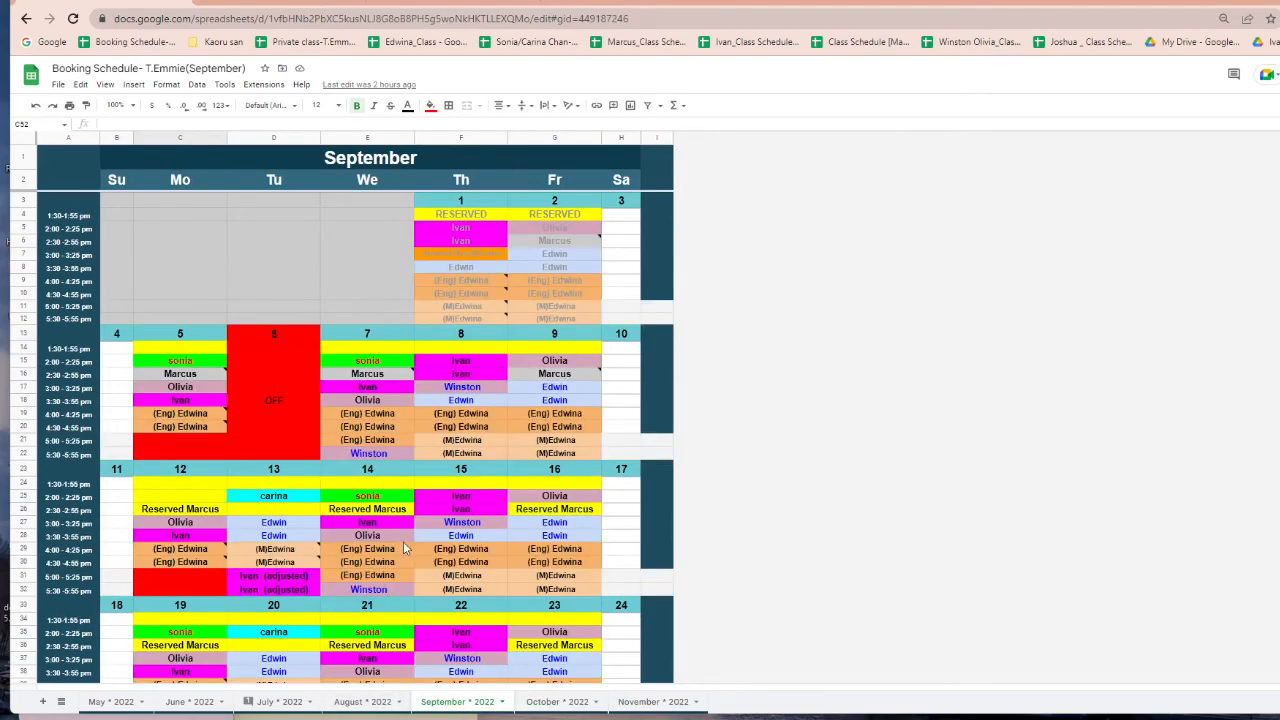
scroll(390, 541, "down", 2)
scroll(390, 541, "up", 2)
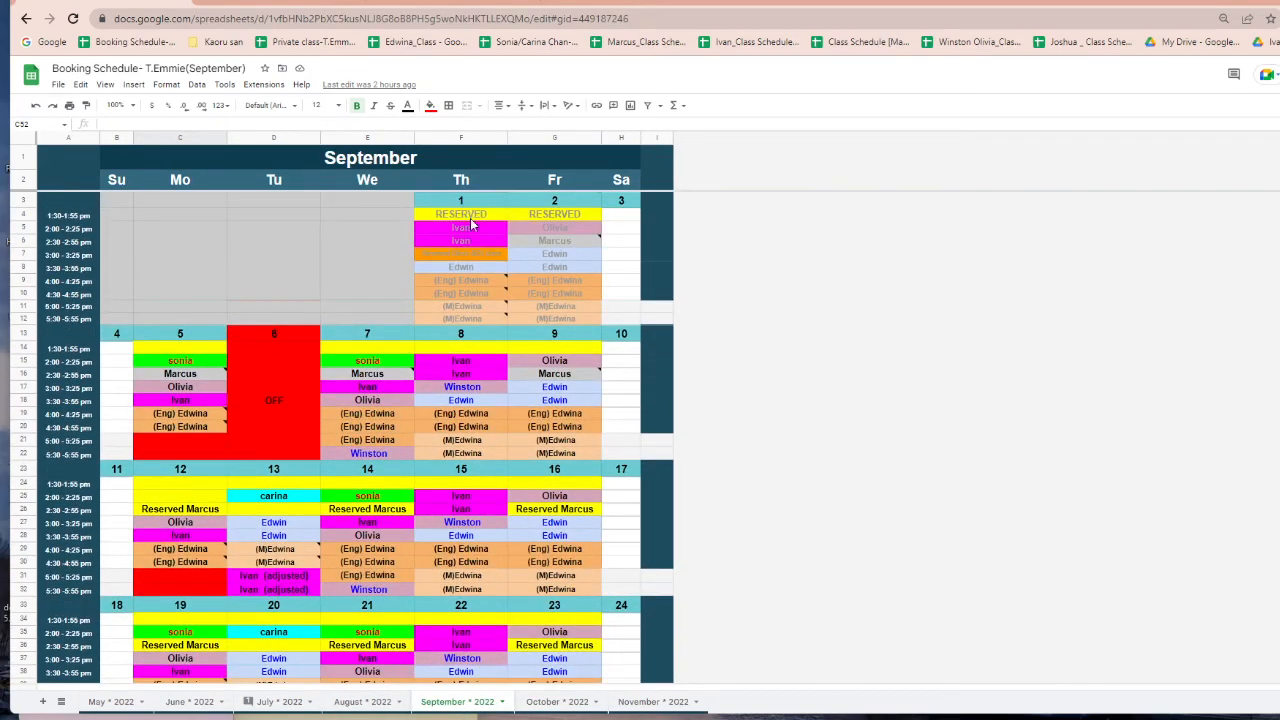
left_click_drag(471, 217, 479, 319)
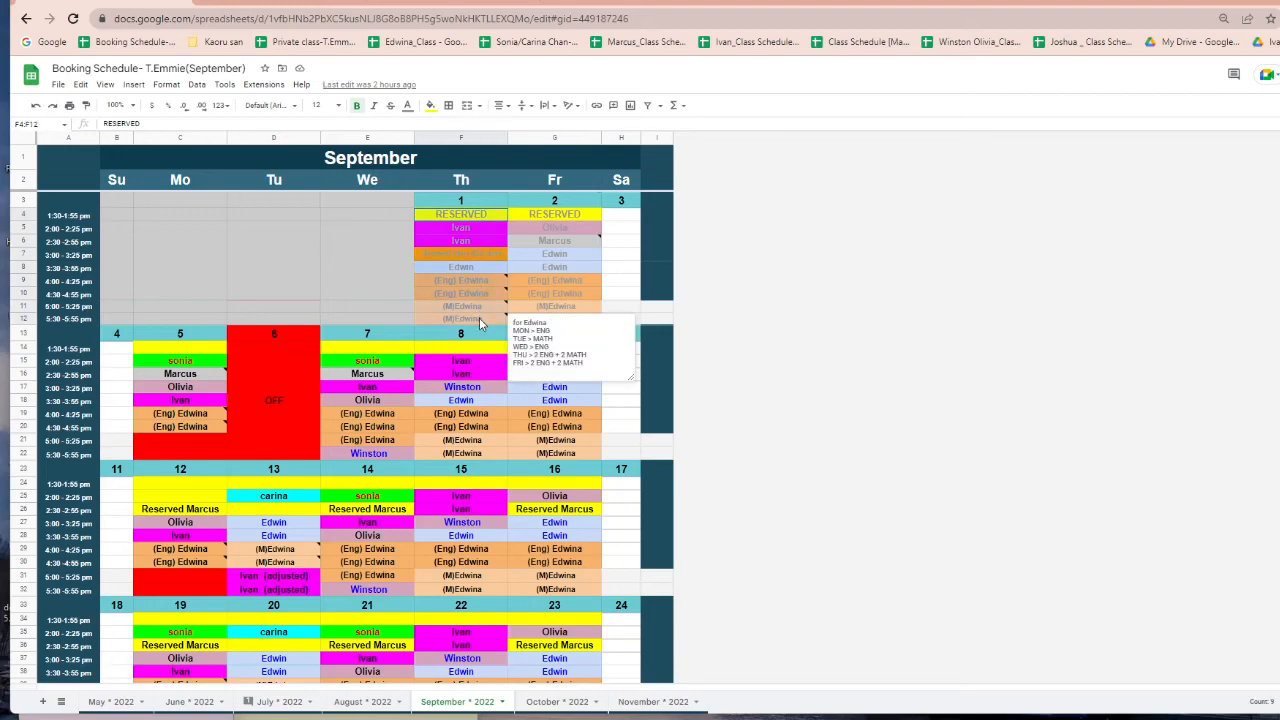
left_click(563, 205)
left_click_drag(541, 218, 548, 320)
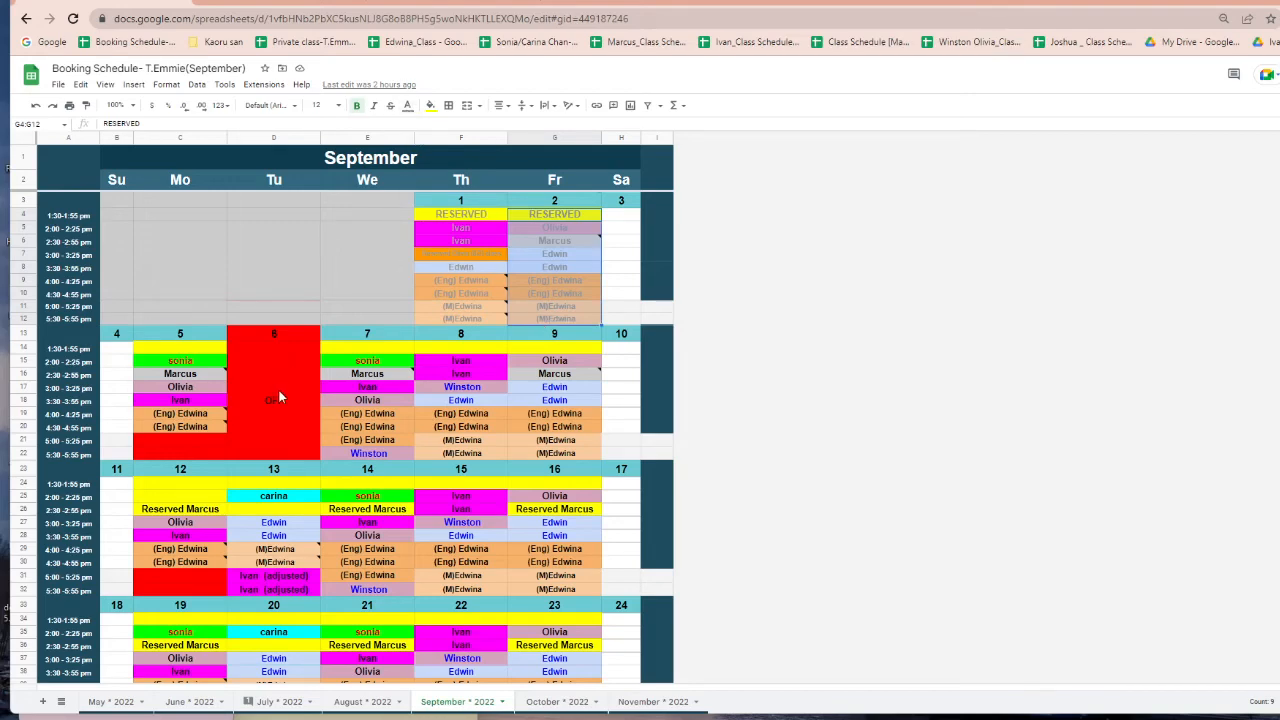
scroll(410, 490, "down", 7)
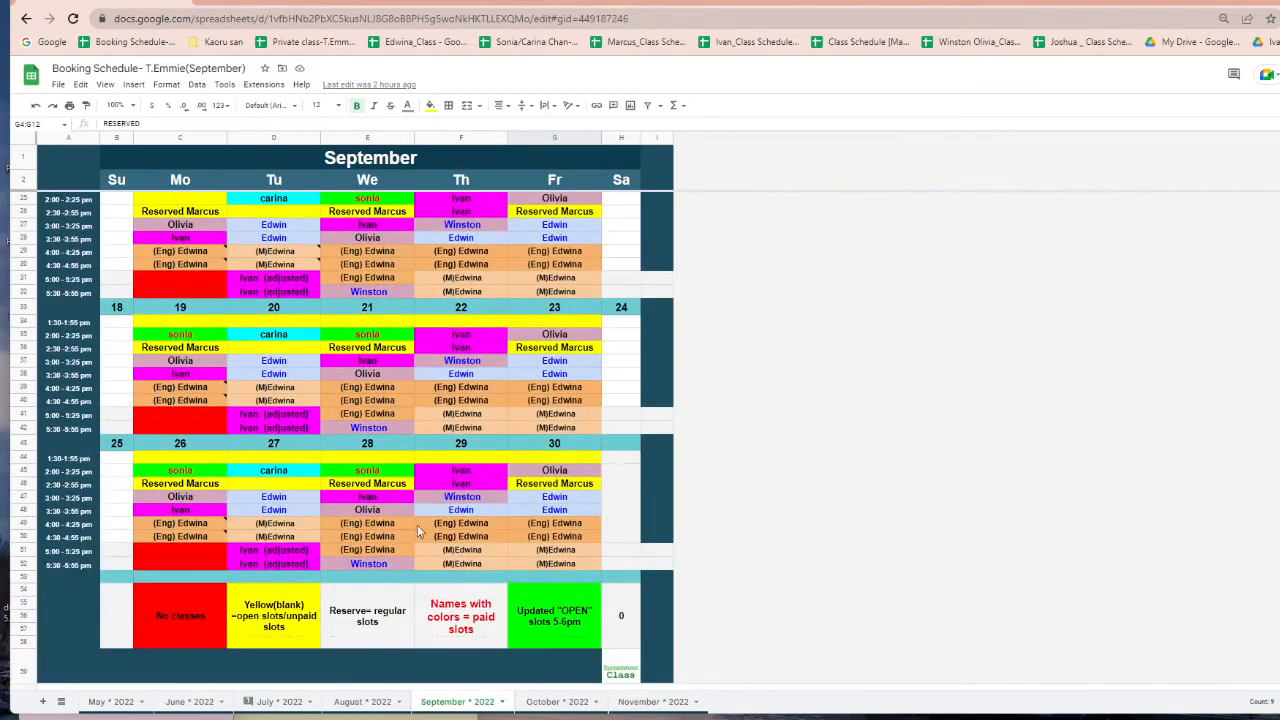
- Look through the August, July, June, September and October 2022 booking sheets, and return to the template's November sheet
left_click(366, 706)
left_click(281, 711)
left_click(200, 706)
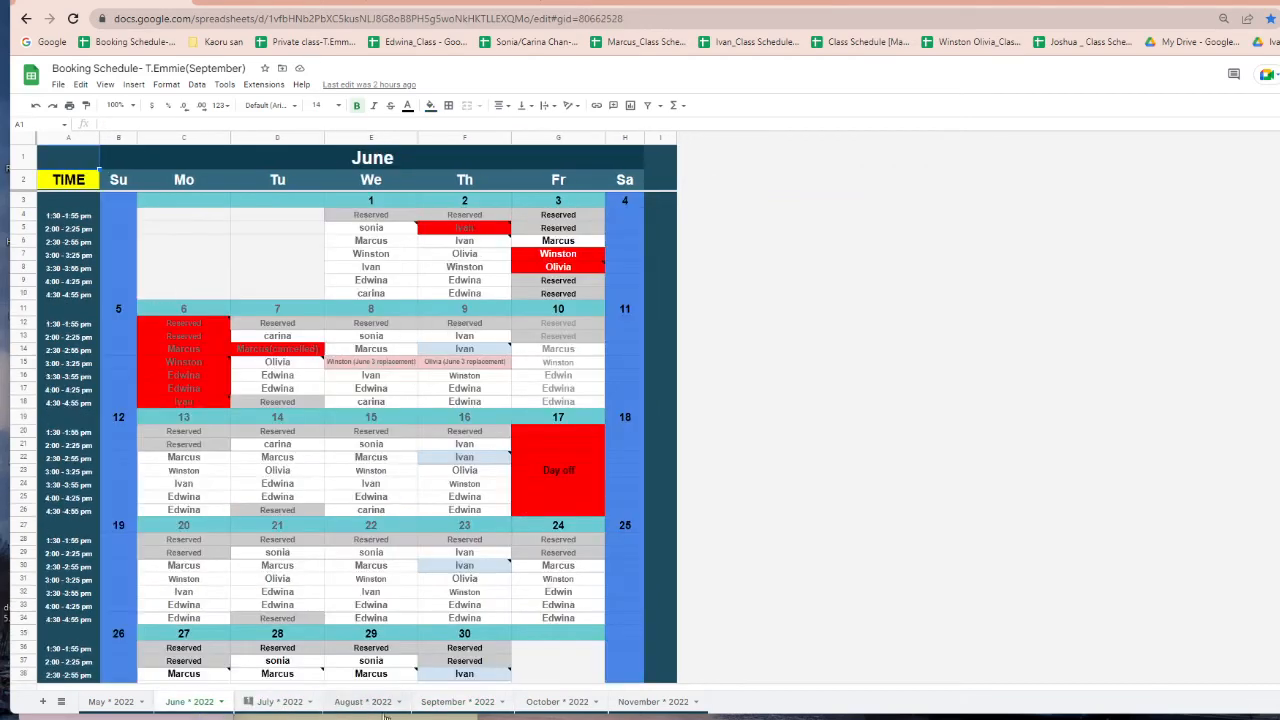
left_click(470, 706)
left_click(556, 706)
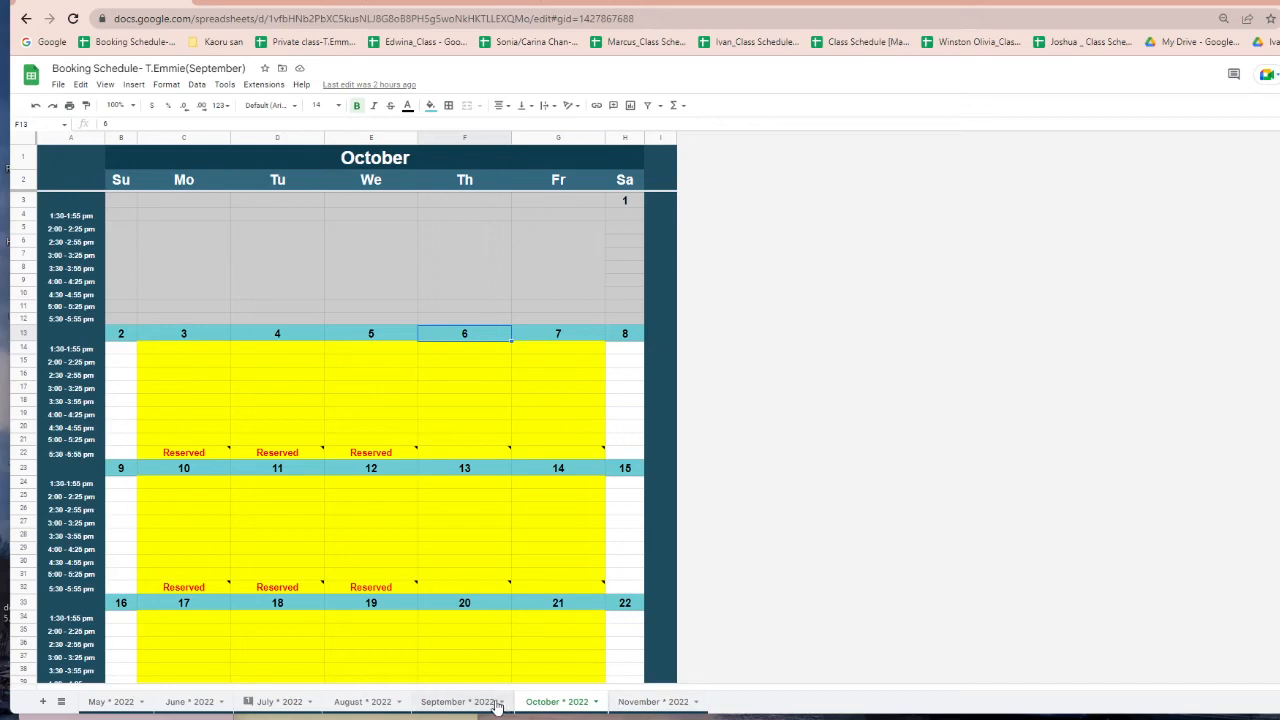
left_click(410, 3)
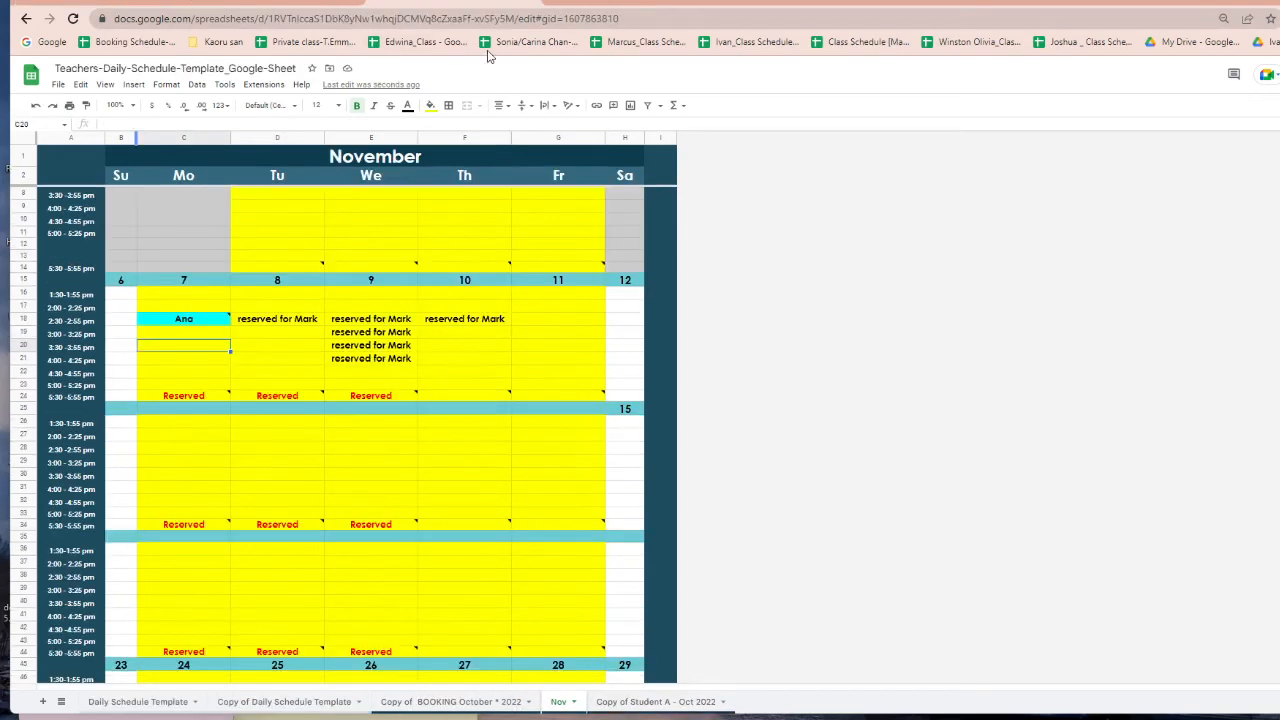
left_click(335, 447)
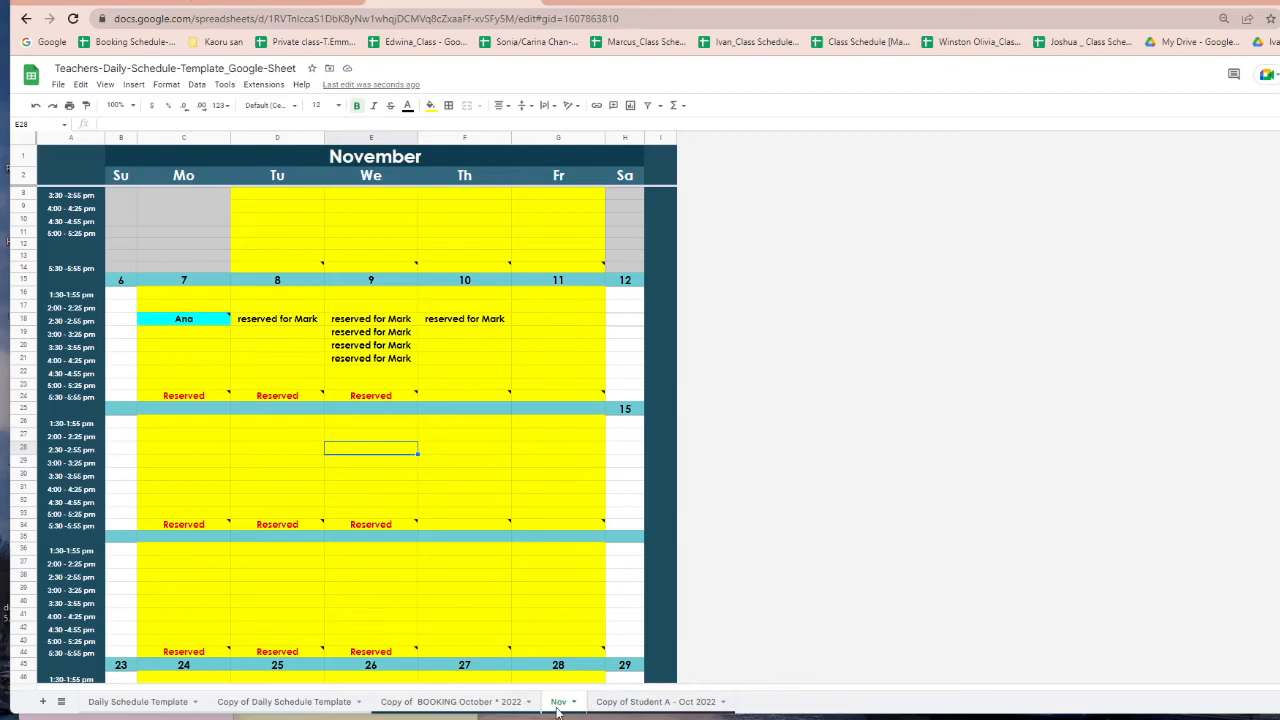
- Enter "review" under October 3 in the Copy of Student A - Oct 2022 calendar
left_click(630, 706)
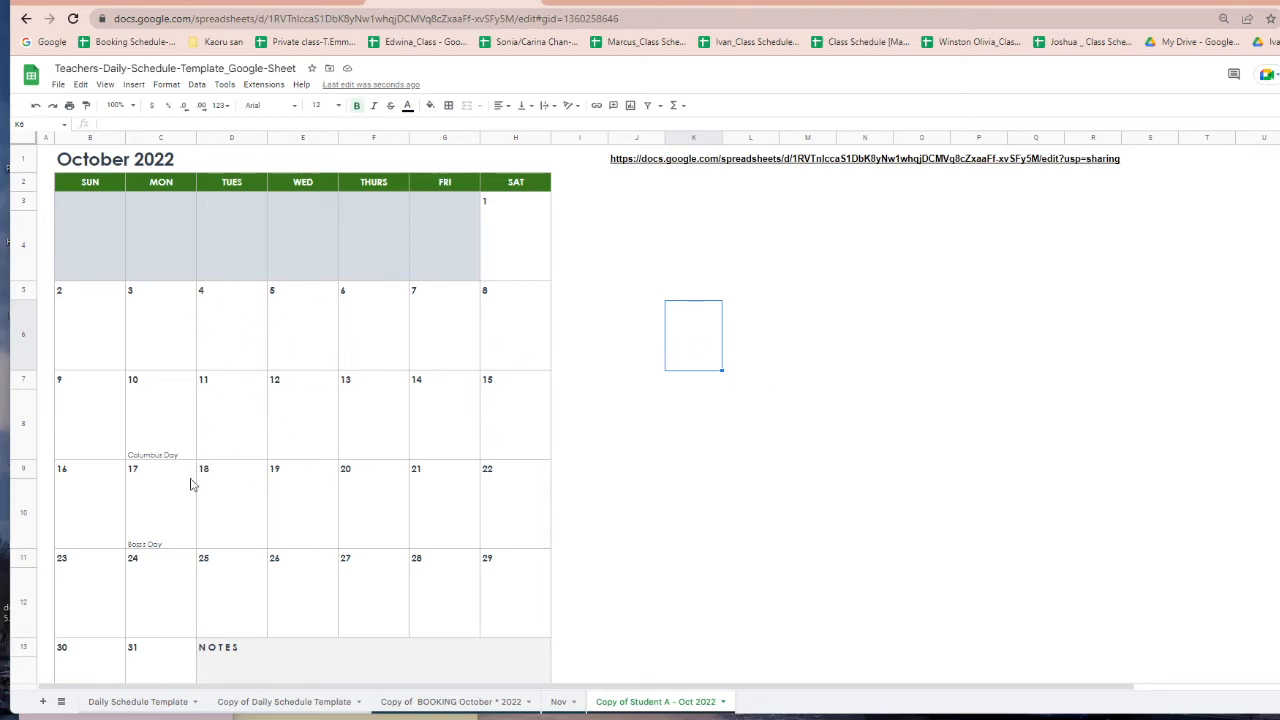
left_click(190, 350)
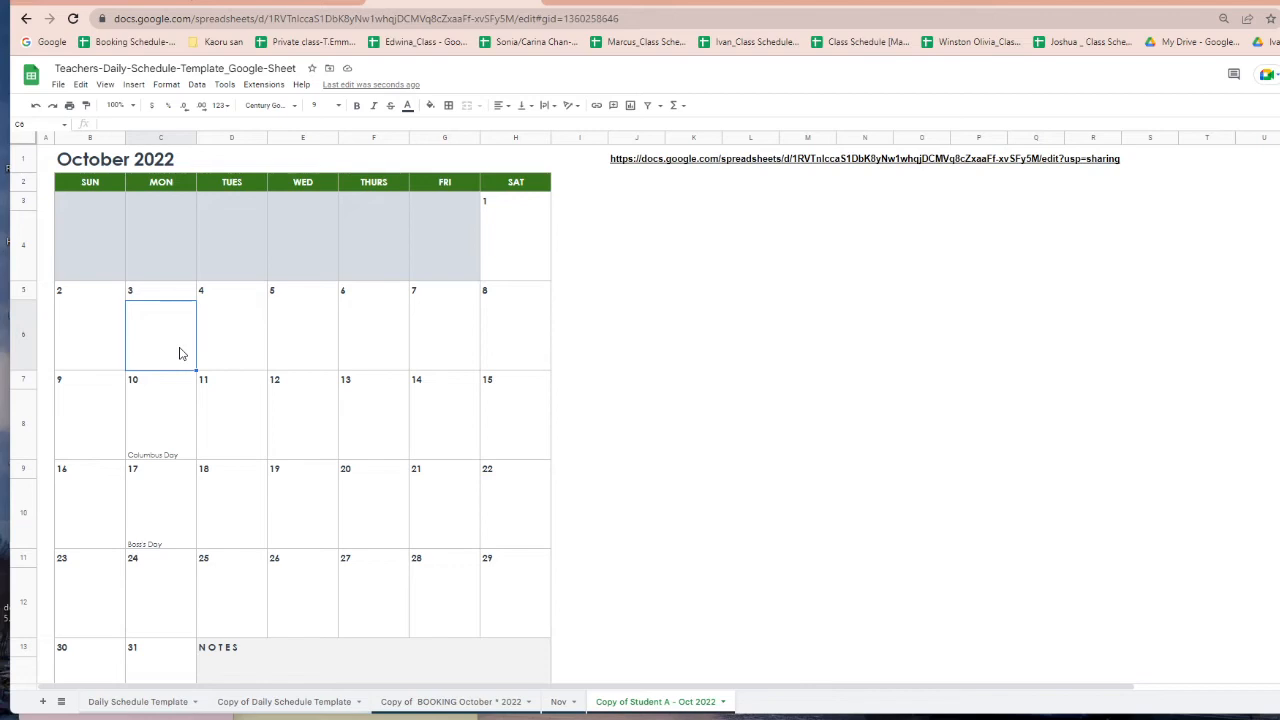
type("re")
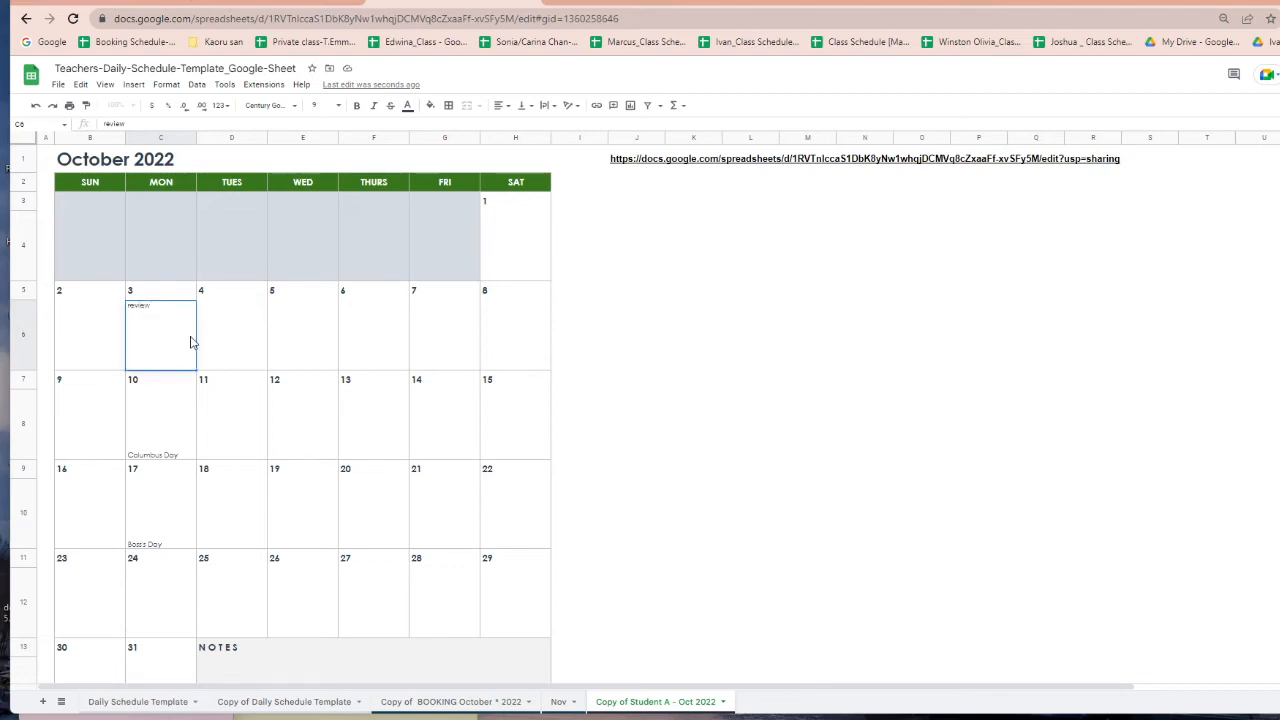
type("view")
key("Tab")
- Attach a note reading "H" to the October 3 "review" cell
left_click(170, 336)
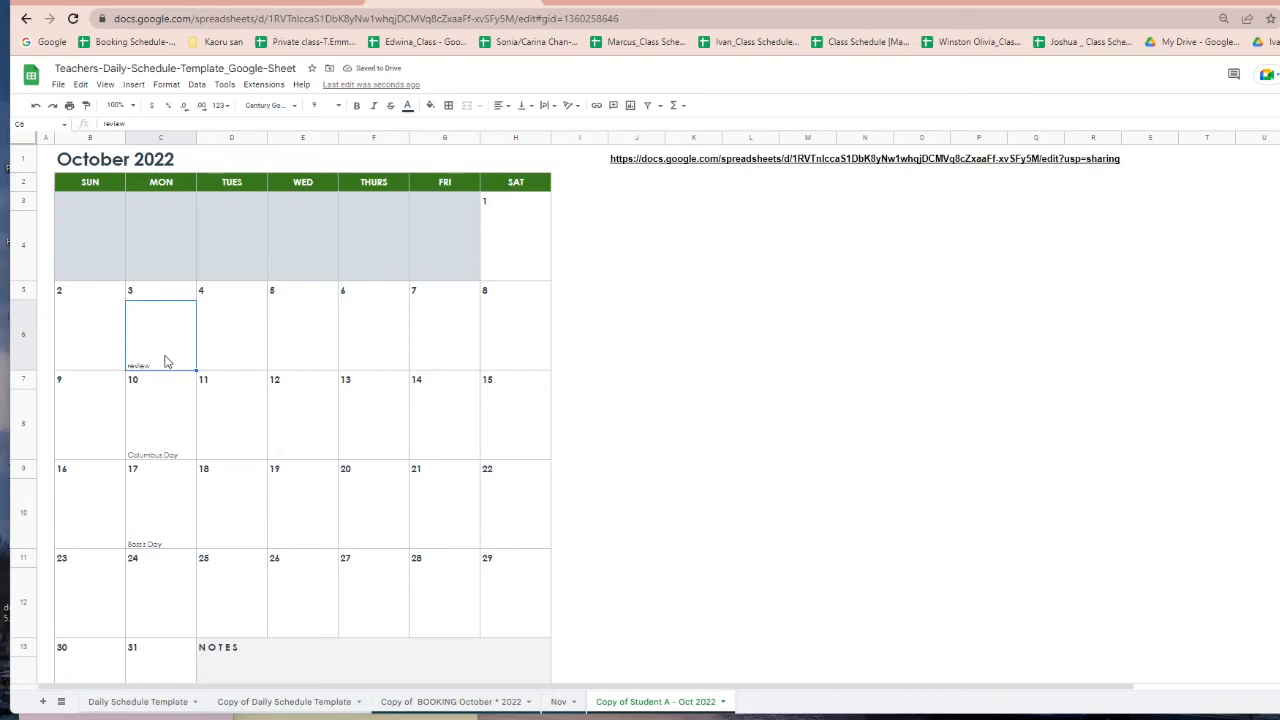
right_click(170, 336)
left_click(234, 623)
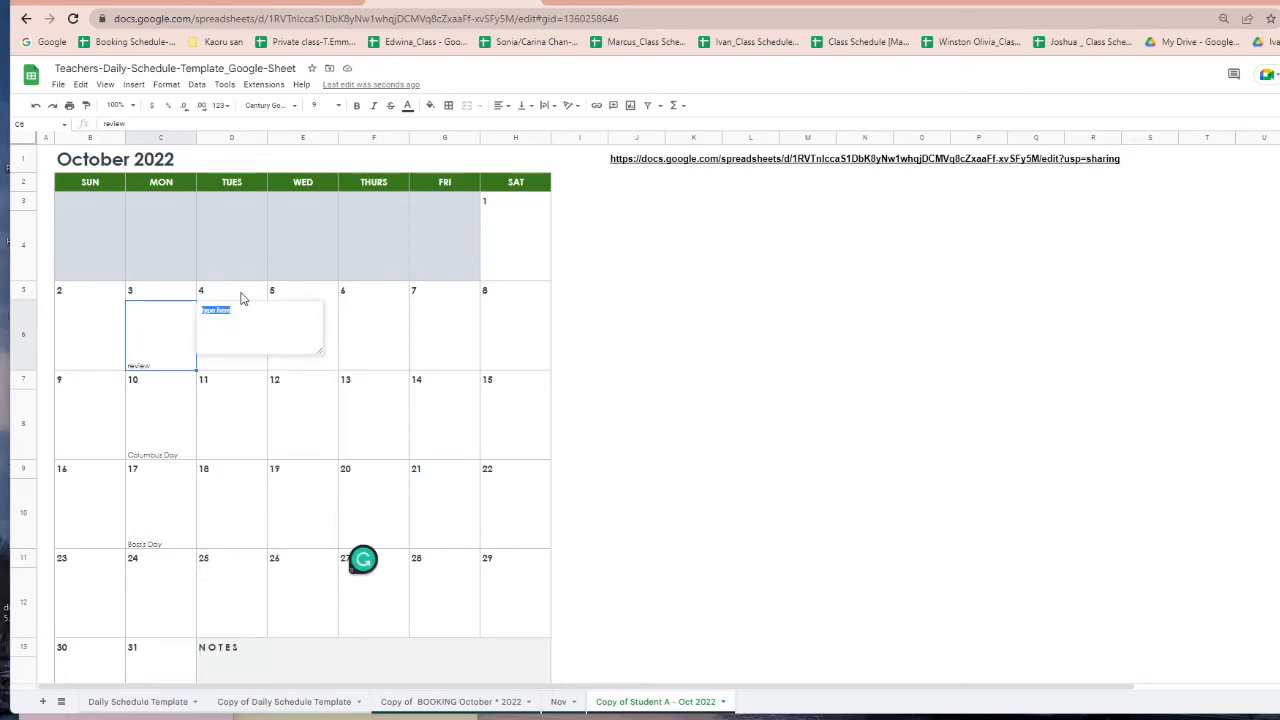
type("H")
left_click(226, 390)
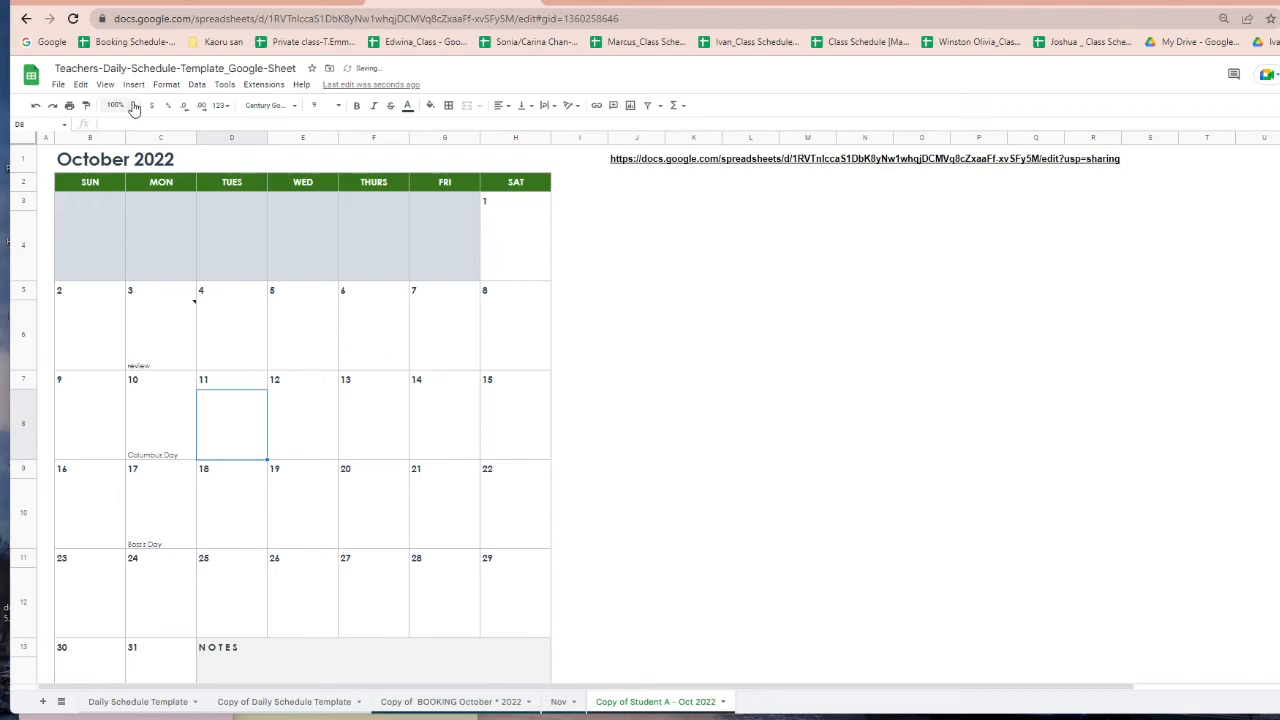
- Enlarge the student calendar to 150% zoom and select the cell with the spreadsheet's sharing link in J1
left_click(134, 107)
left_click(124, 222)
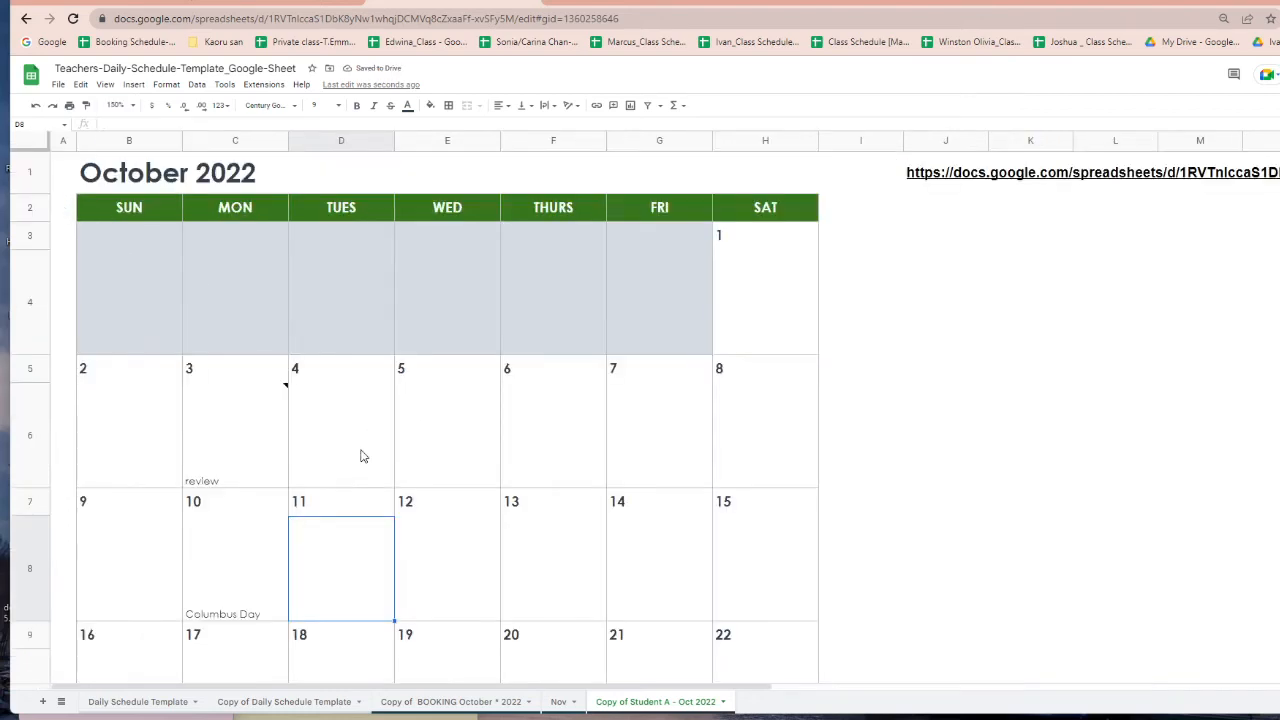
left_click(911, 367)
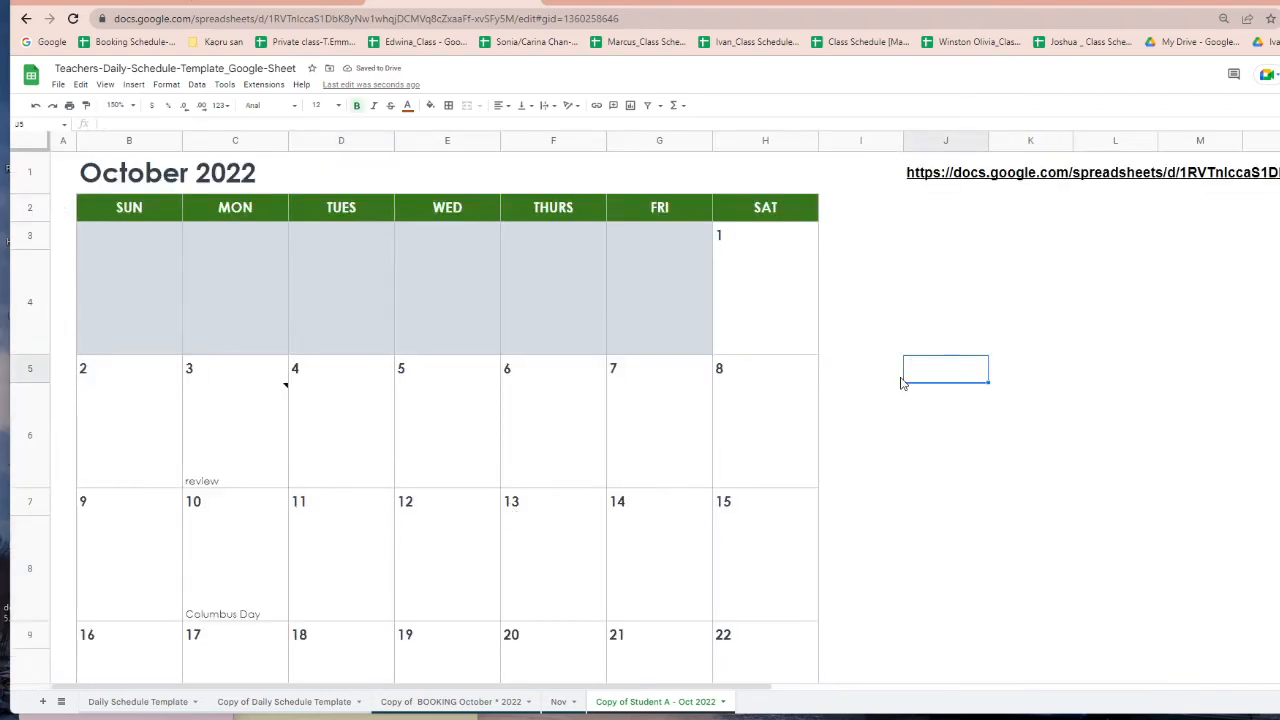
left_click(866, 322)
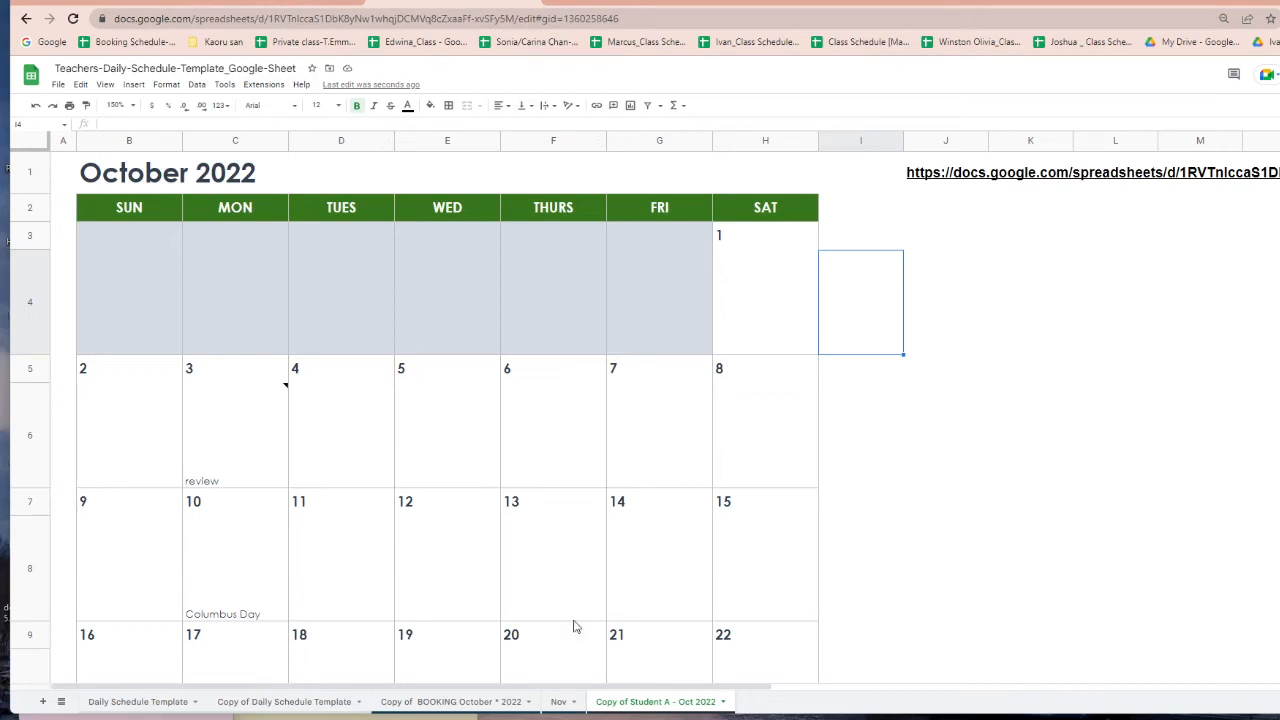
left_click(871, 484)
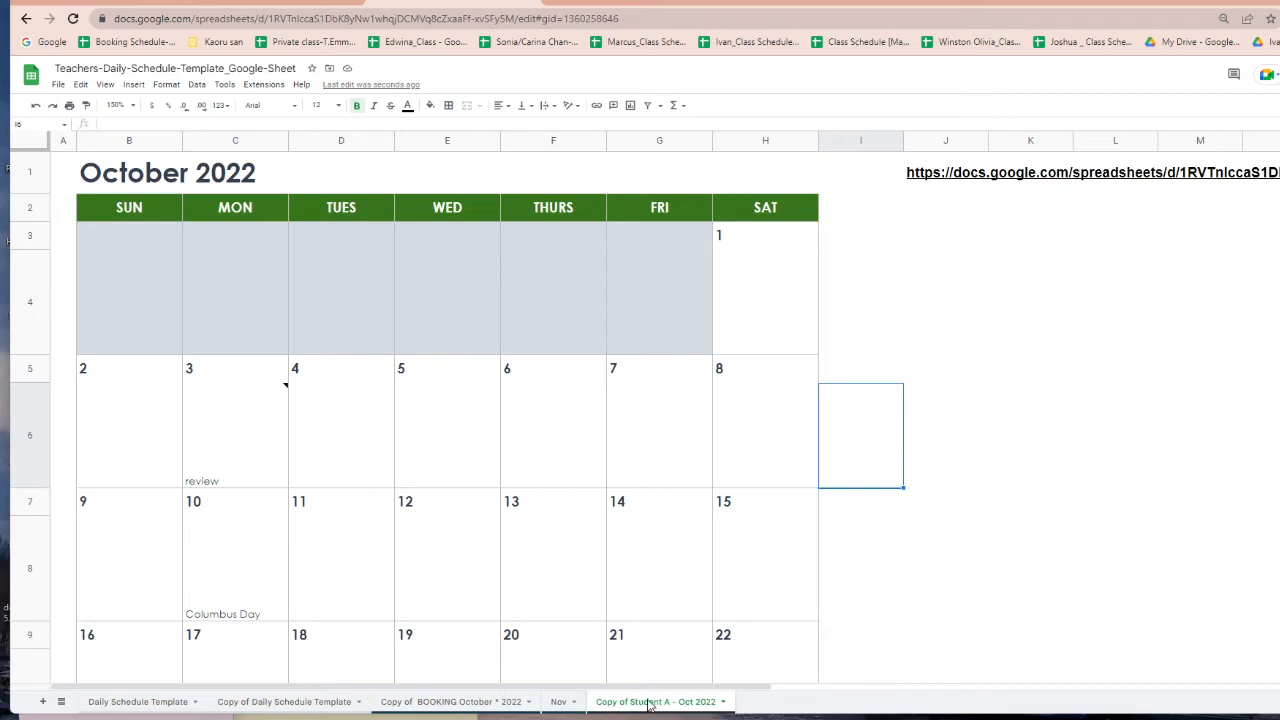
left_click(909, 176)
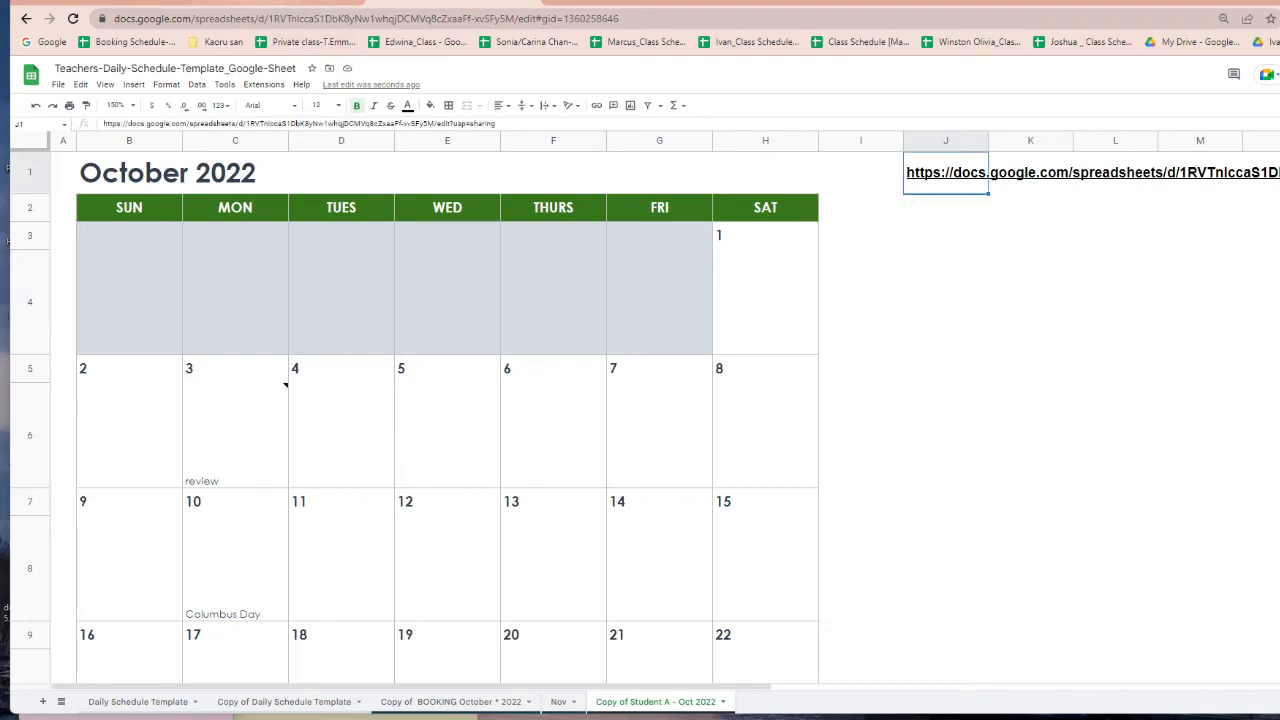
- Switch to the student's class workbook and examine the September 2022 calendar and the lesson log beneath it
left_click(274, 2)
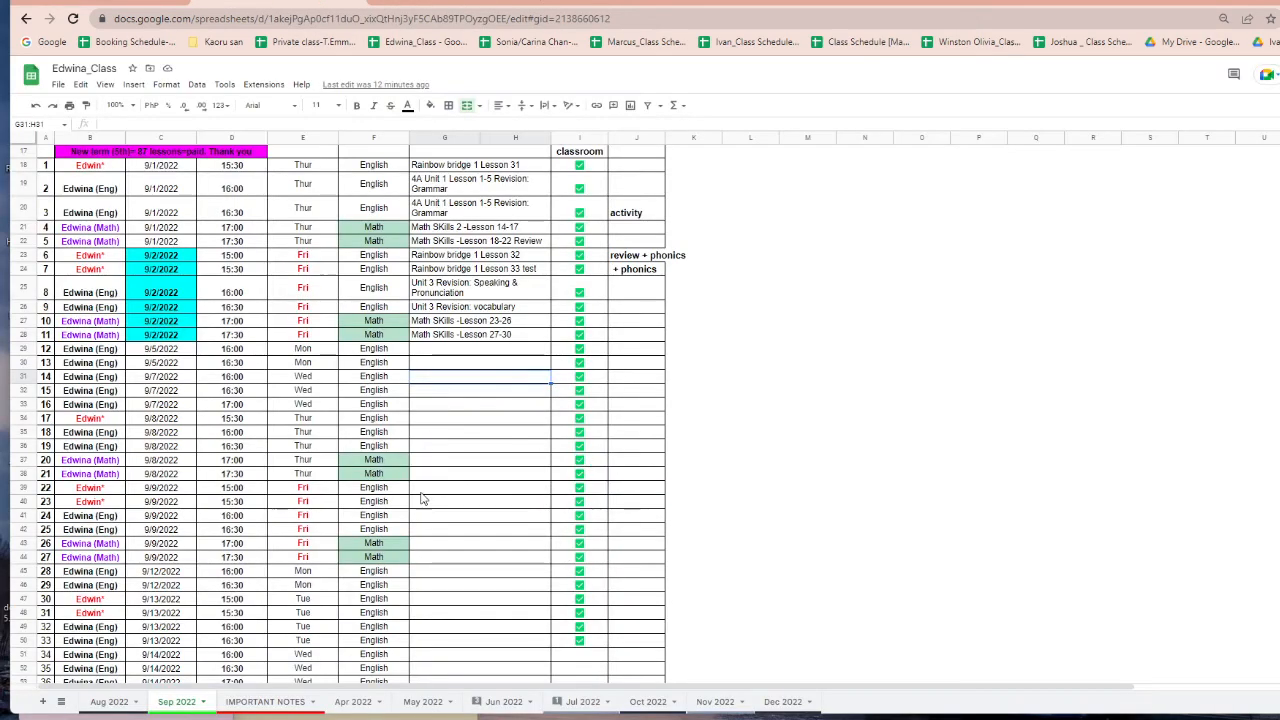
scroll(420, 500, "up", 5)
scroll(390, 496, "up", 2)
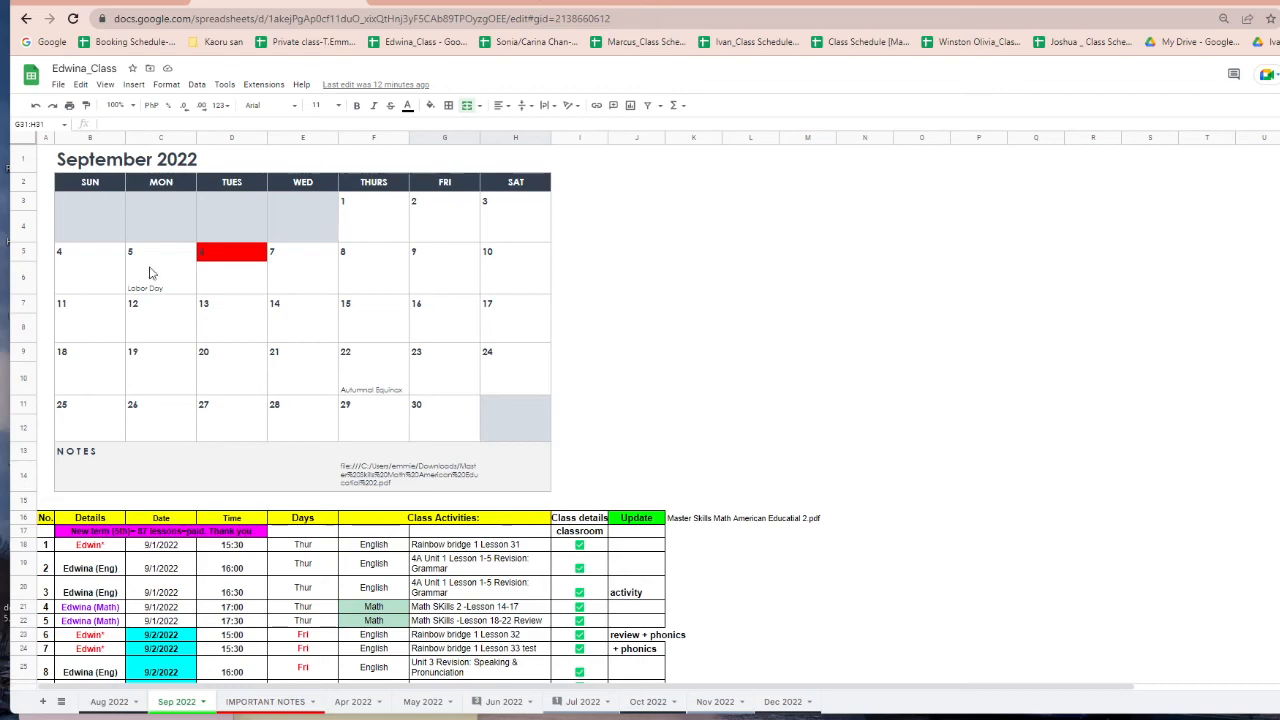
scroll(438, 421, "down", 10)
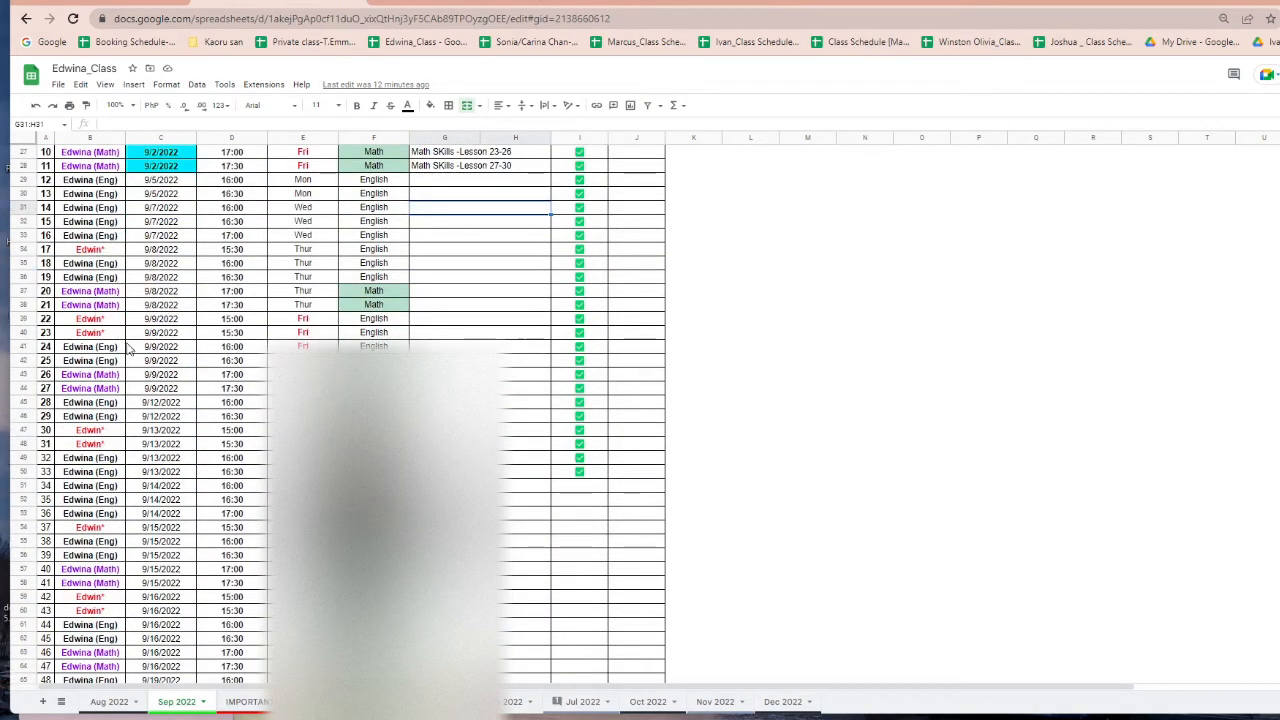
scroll(150, 435, "down", 8)
scroll(150, 435, "up", 15)
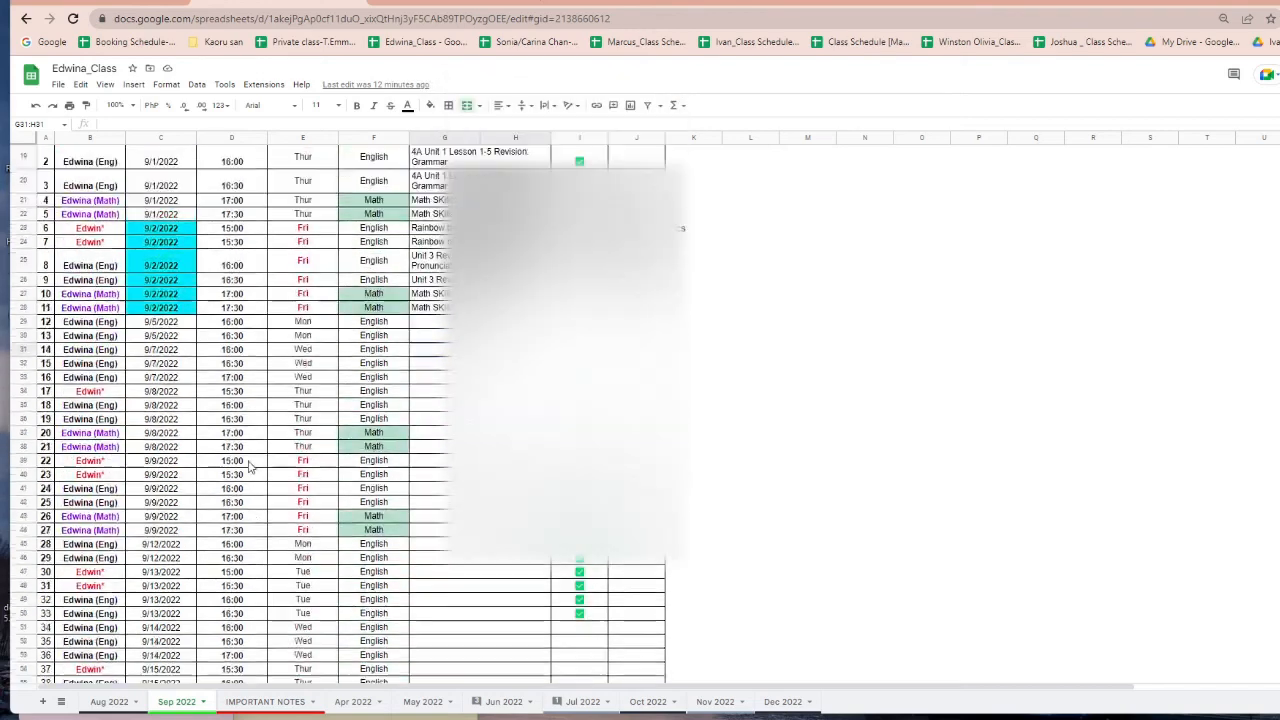
- Examine the numbering, dates and times of the lessons in the Sep 2022 log, from lesson 1 into the mid-September rows
scroll(165, 459, "down", 3)
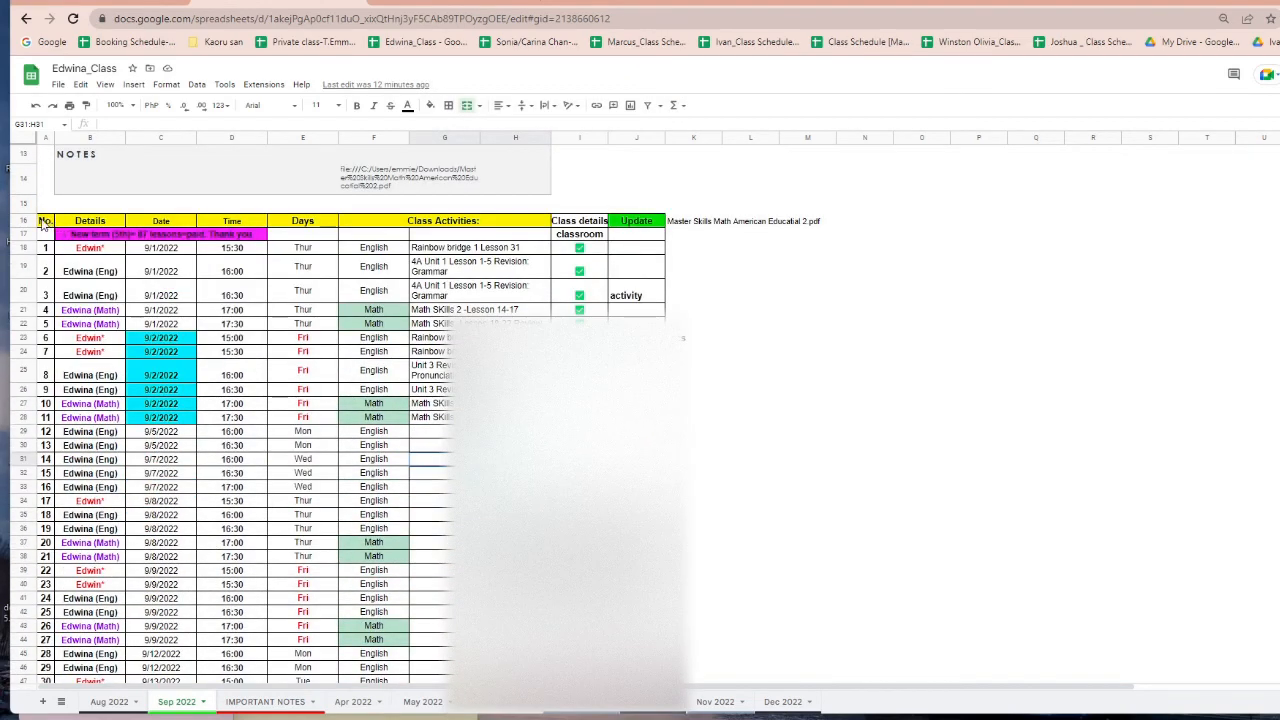
left_click(45, 220)
left_click_drag(47, 262, 46, 680)
scroll(54, 517, "down", 7)
left_click(48, 389)
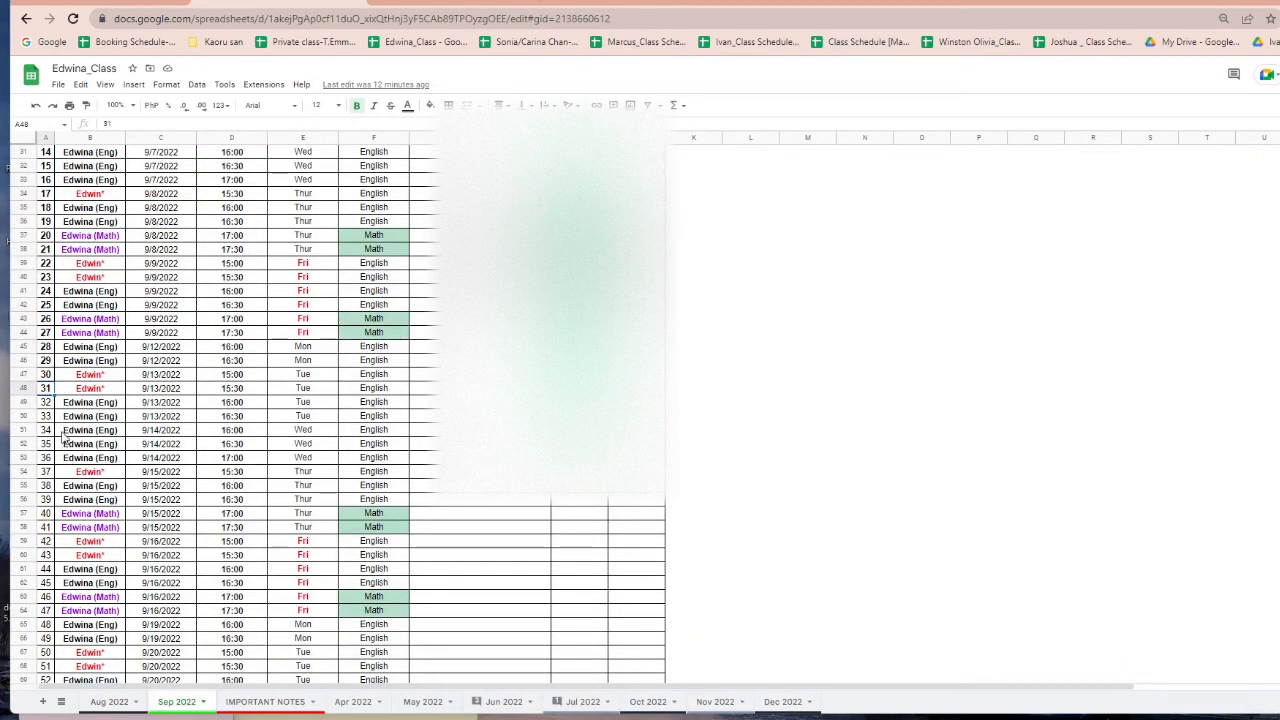
left_click_drag(46, 332, 46, 558)
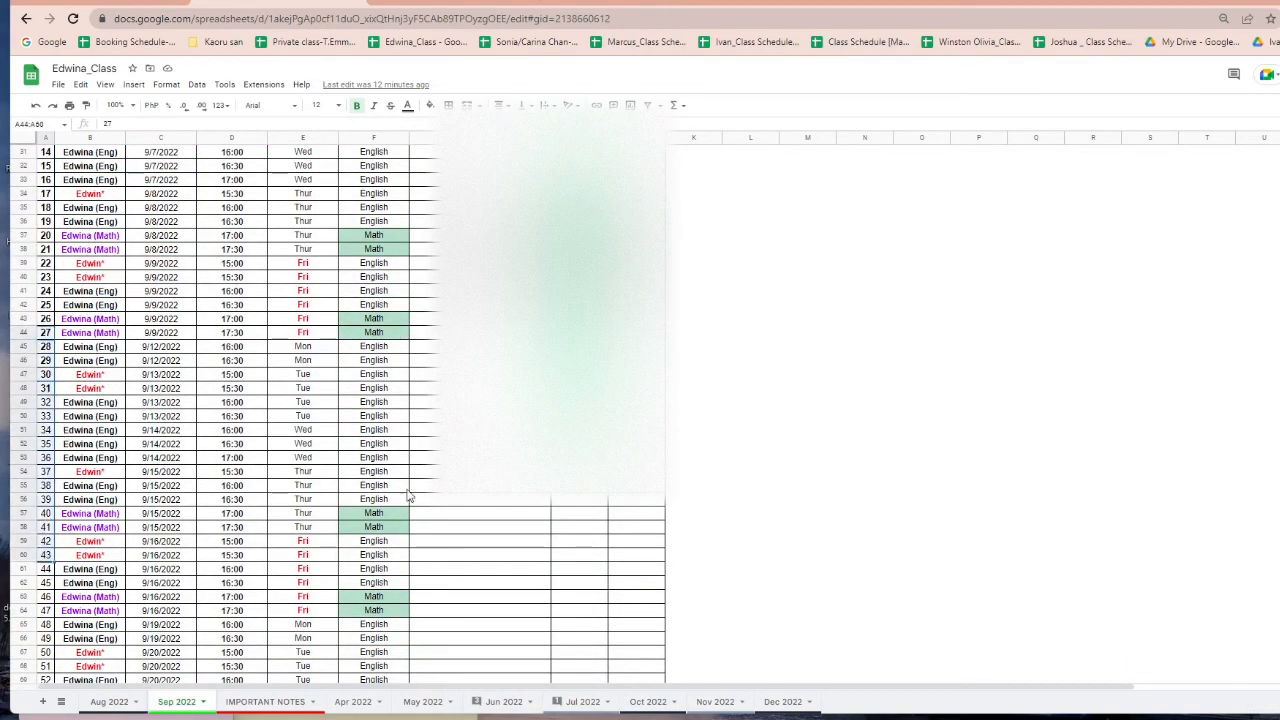
scroll(400, 492, "up", 5)
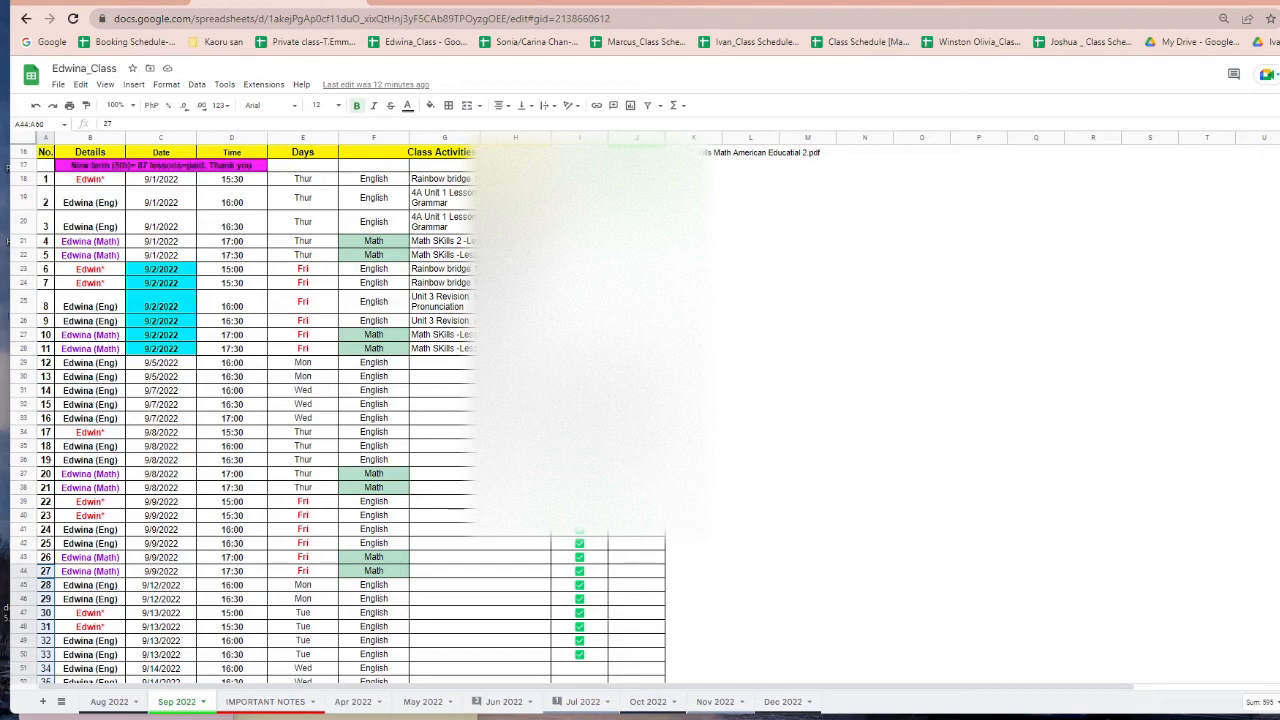
- Switch to ClassIn and compare the course's numbered lesson list with the sheet's log, using the selected lesson 2 row as reference
key("alt+Tab")
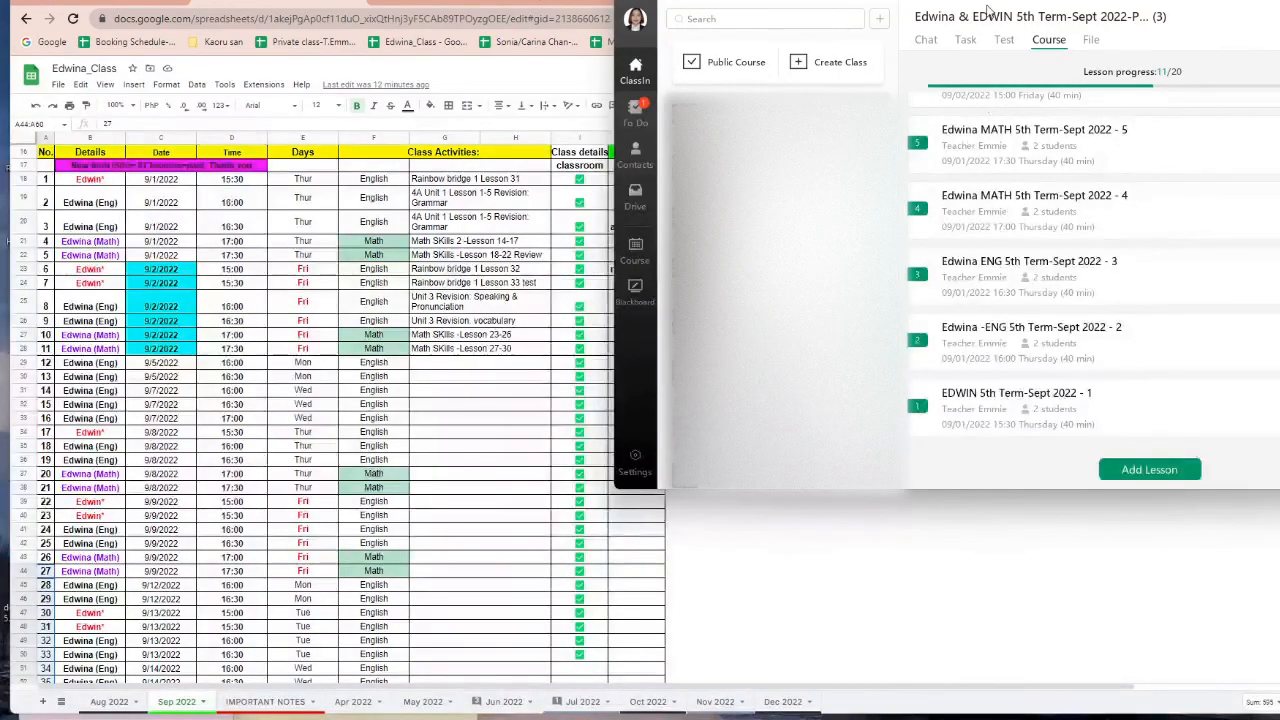
left_click_drag(984, 7, 913, 120)
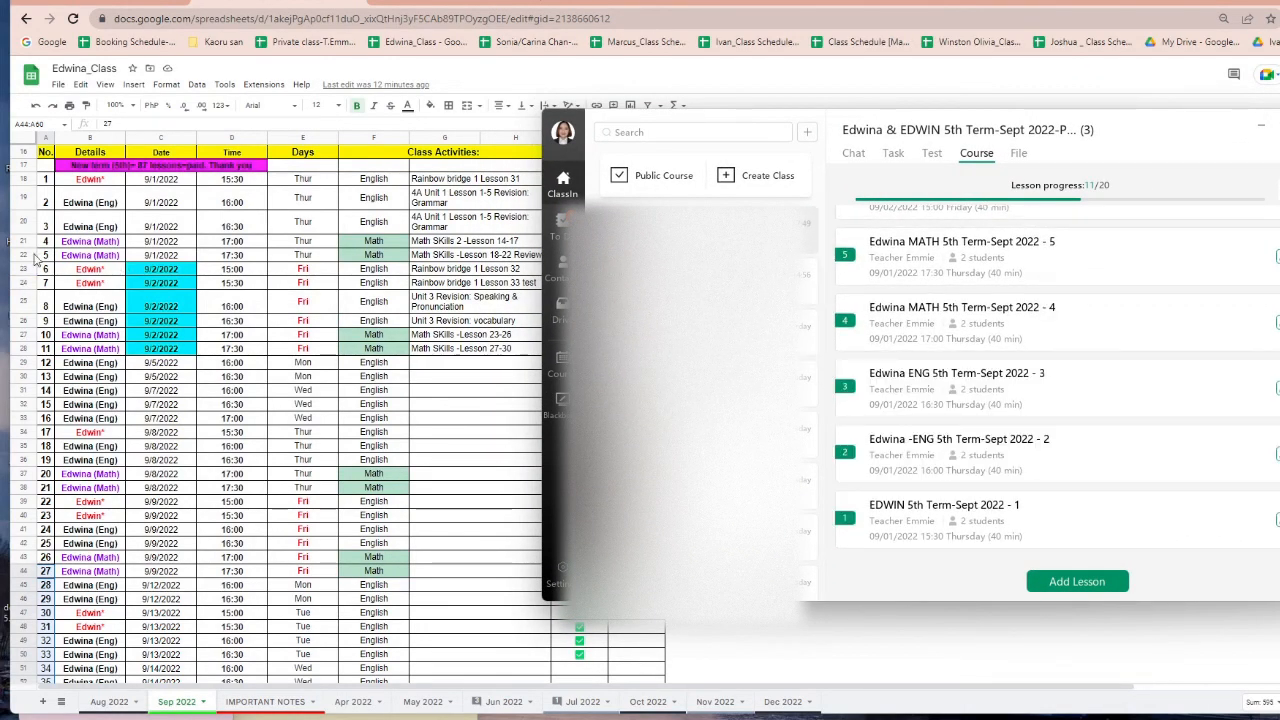
left_click(22, 204)
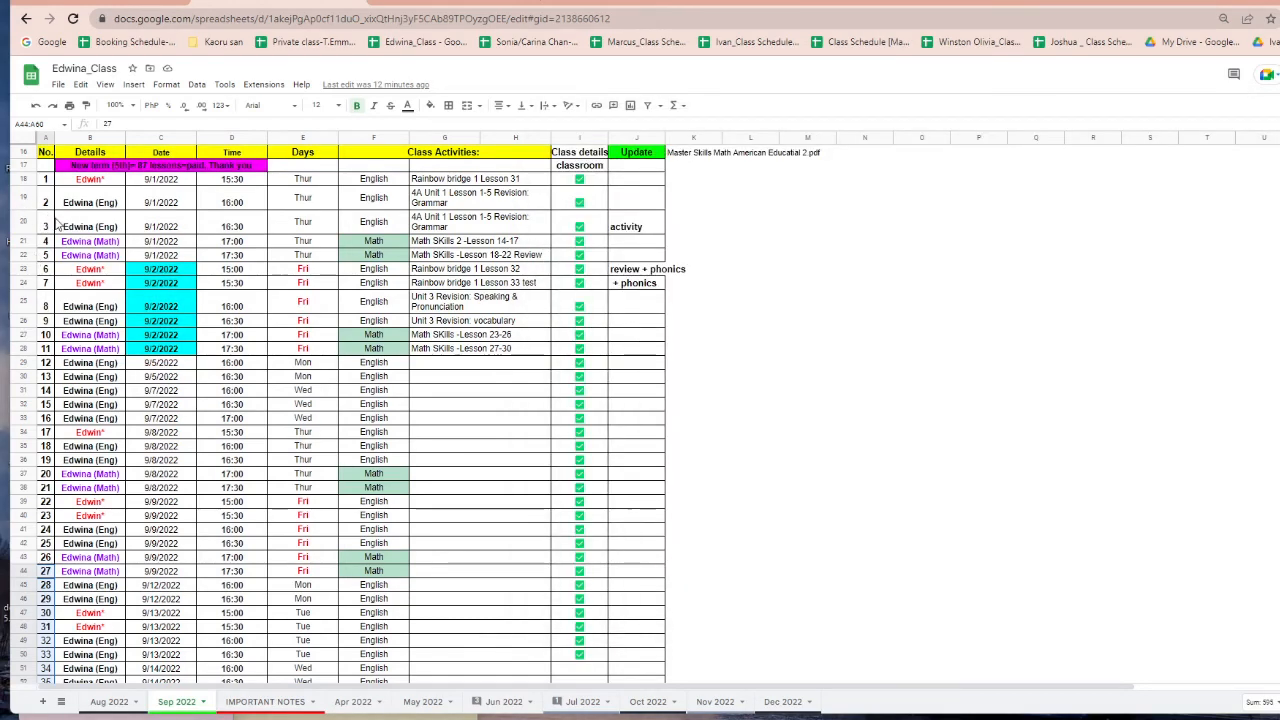
left_click(33, 207)
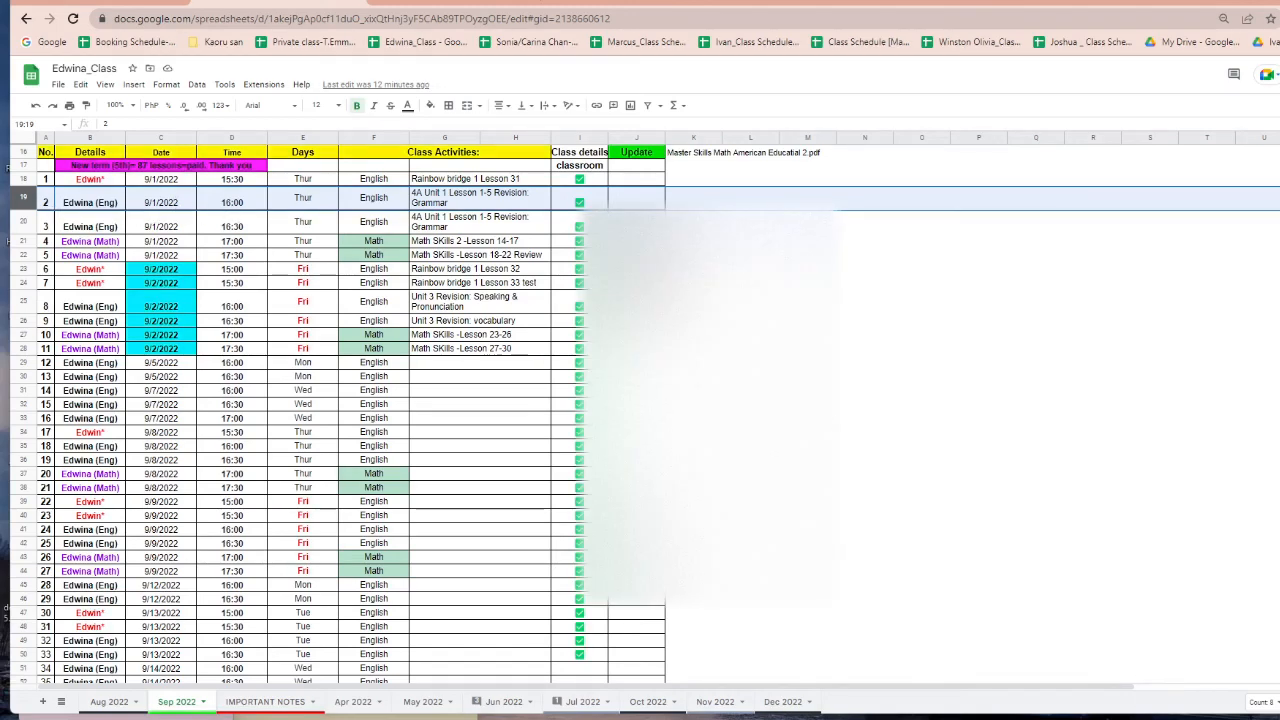
left_click(992, 718)
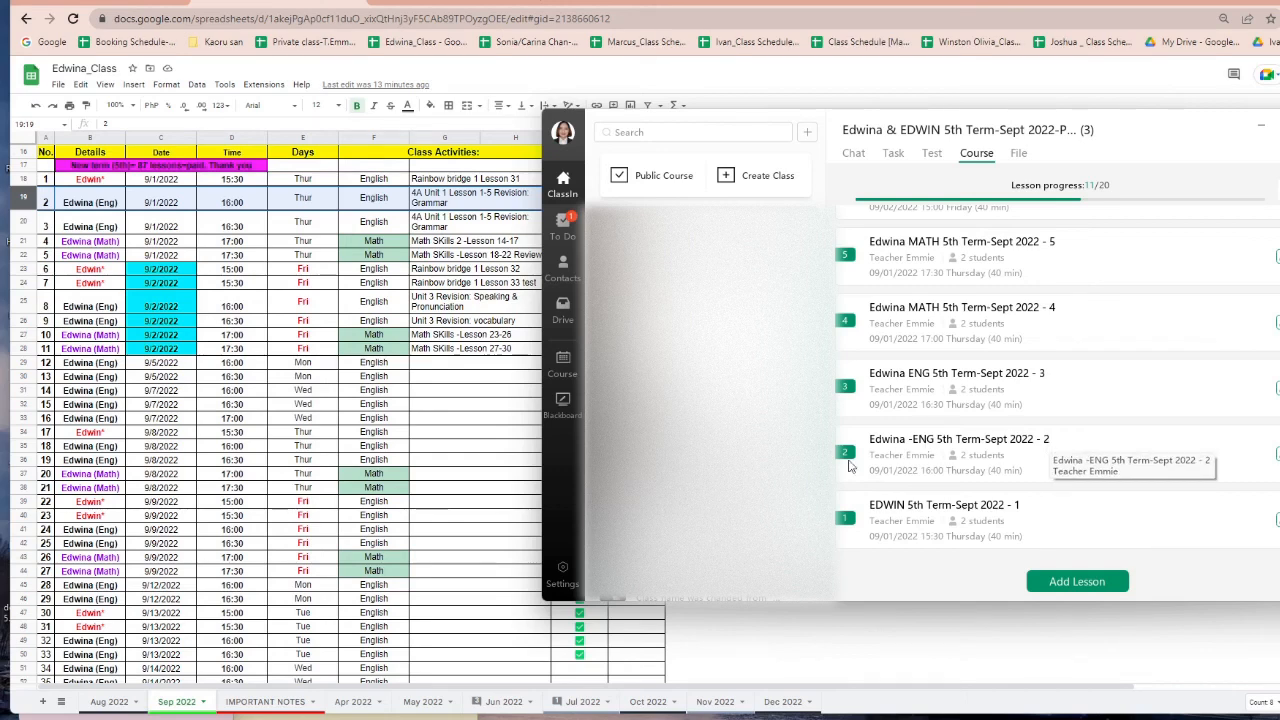
scroll(1076, 394, "up", 5)
scroll(1076, 394, "up", 2)
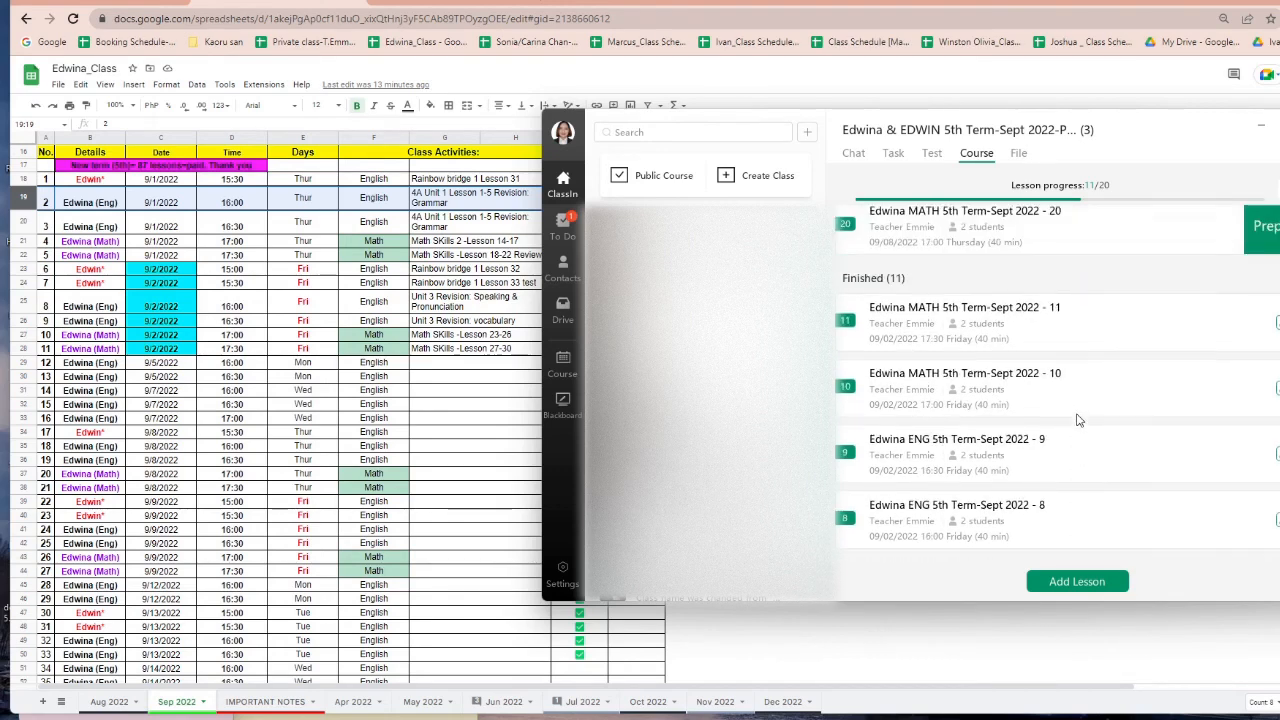
scroll(1077, 410, "down", 3)
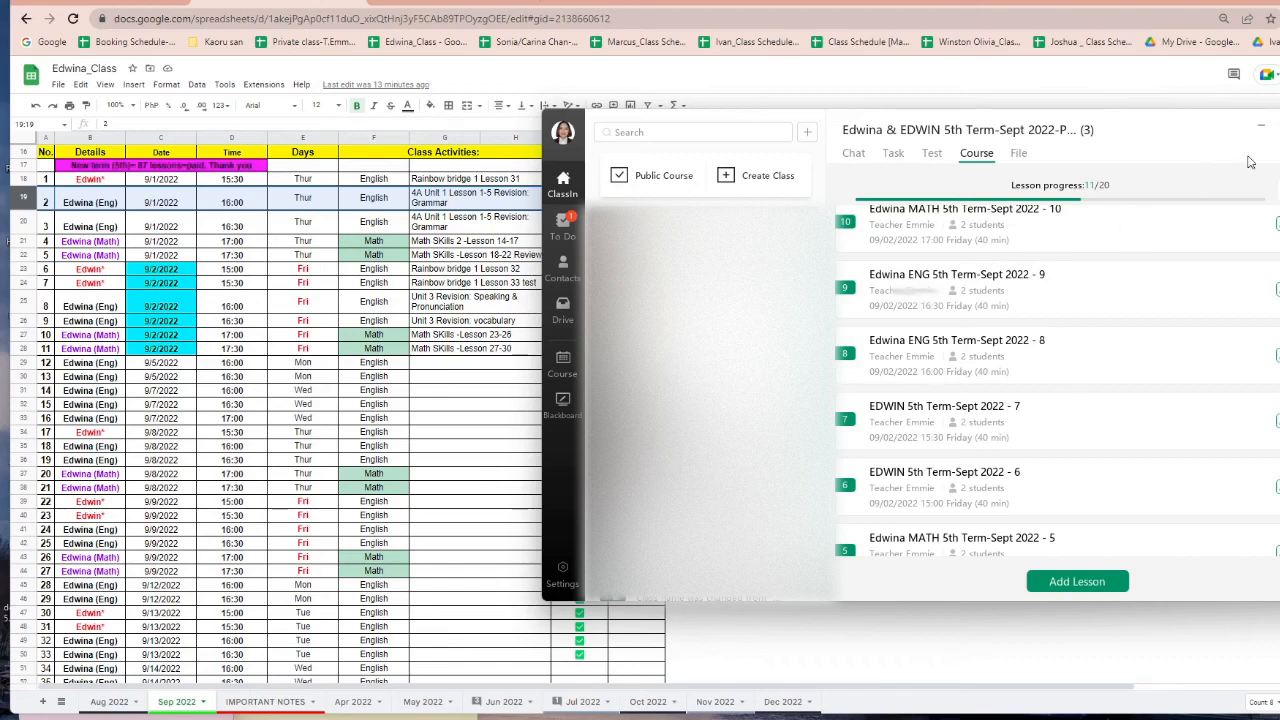
left_click(1261, 126)
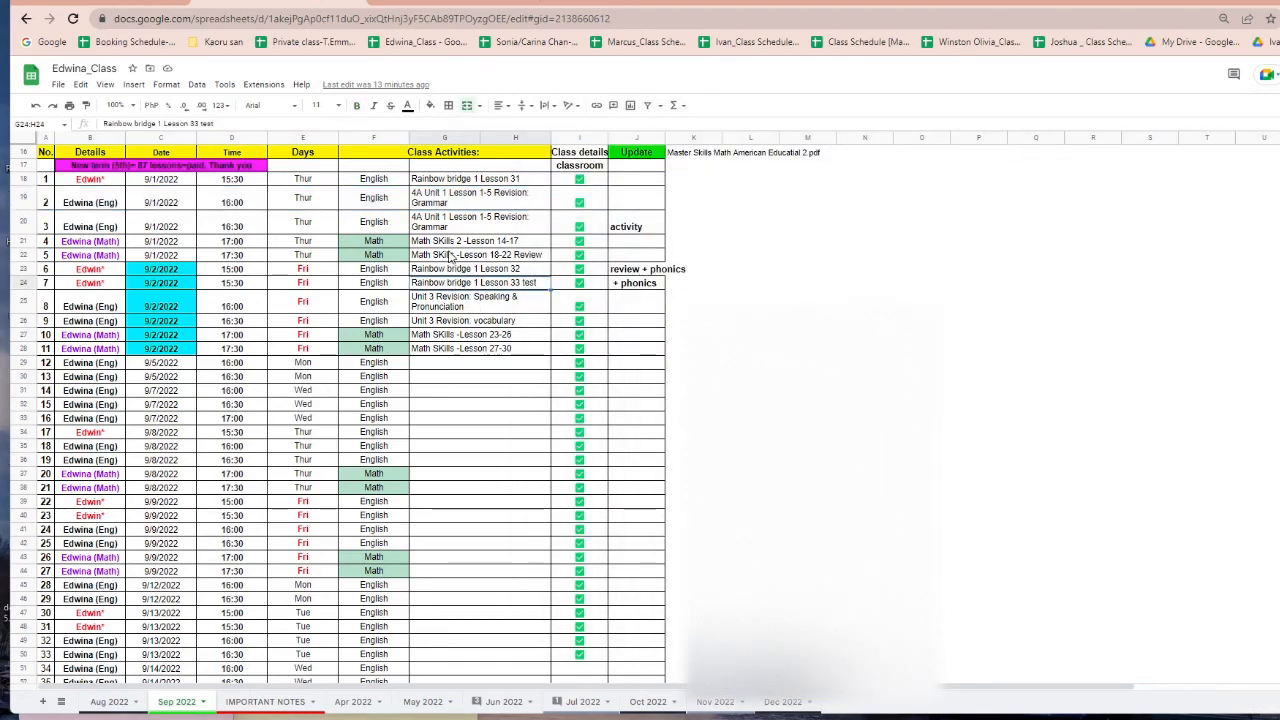
- Examine the day, subject and class activity entries of the September 2 lessons in the log
left_click(303, 269)
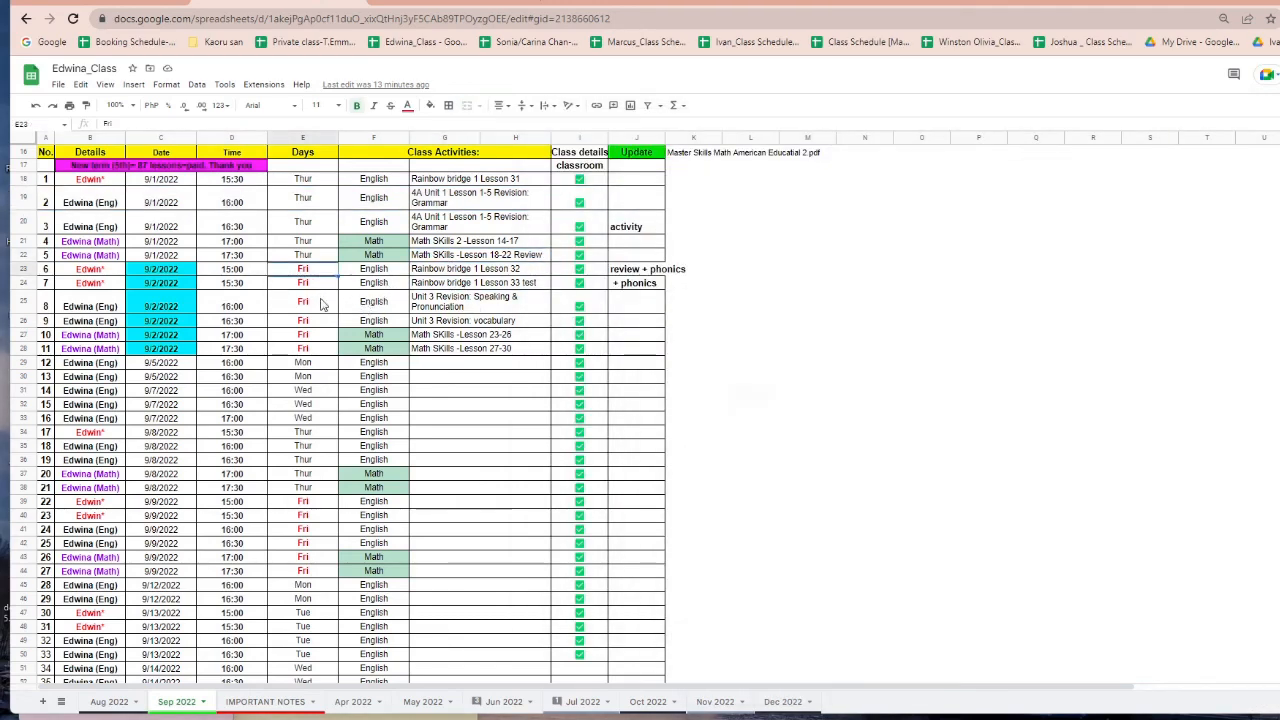
left_click(372, 322)
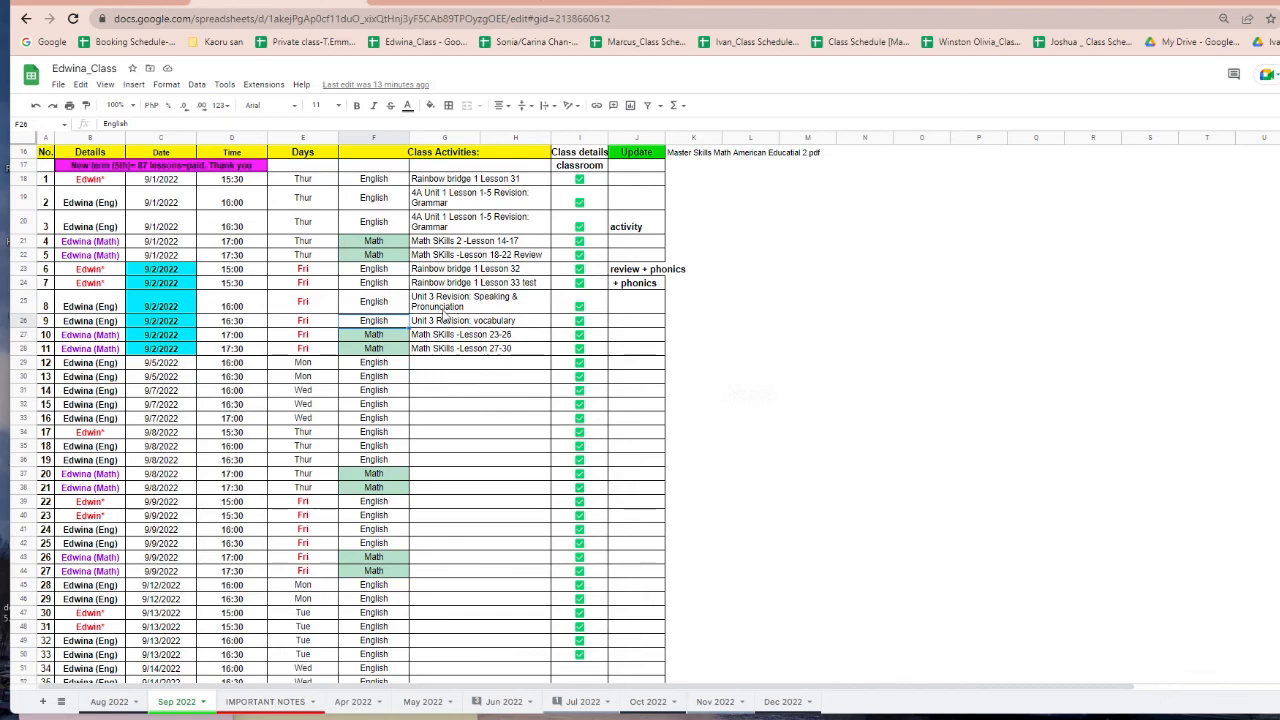
left_click(498, 322)
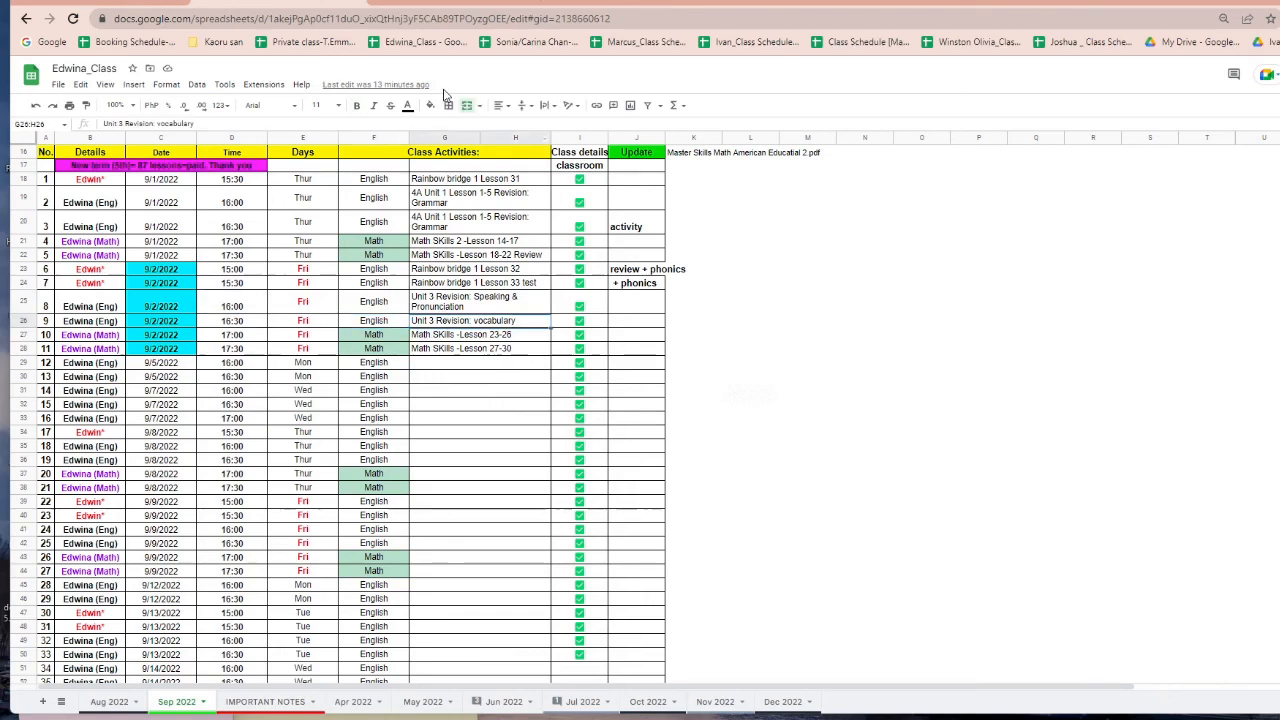
- Return to the Teachers-Daily-Schedule-Template_Google-Sheet workbook and open its sharing settings
left_click(432, 3)
left_click(980, 456)
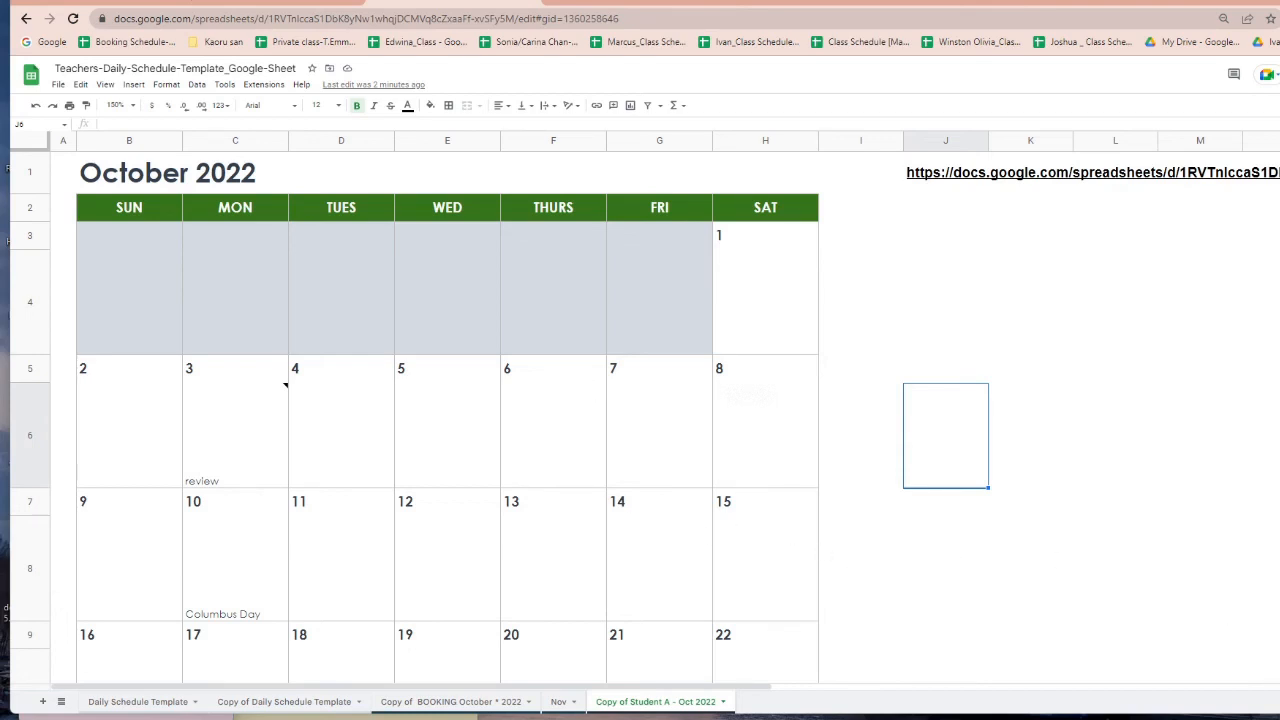
left_click_drag(1279, 713, 1279, 719)
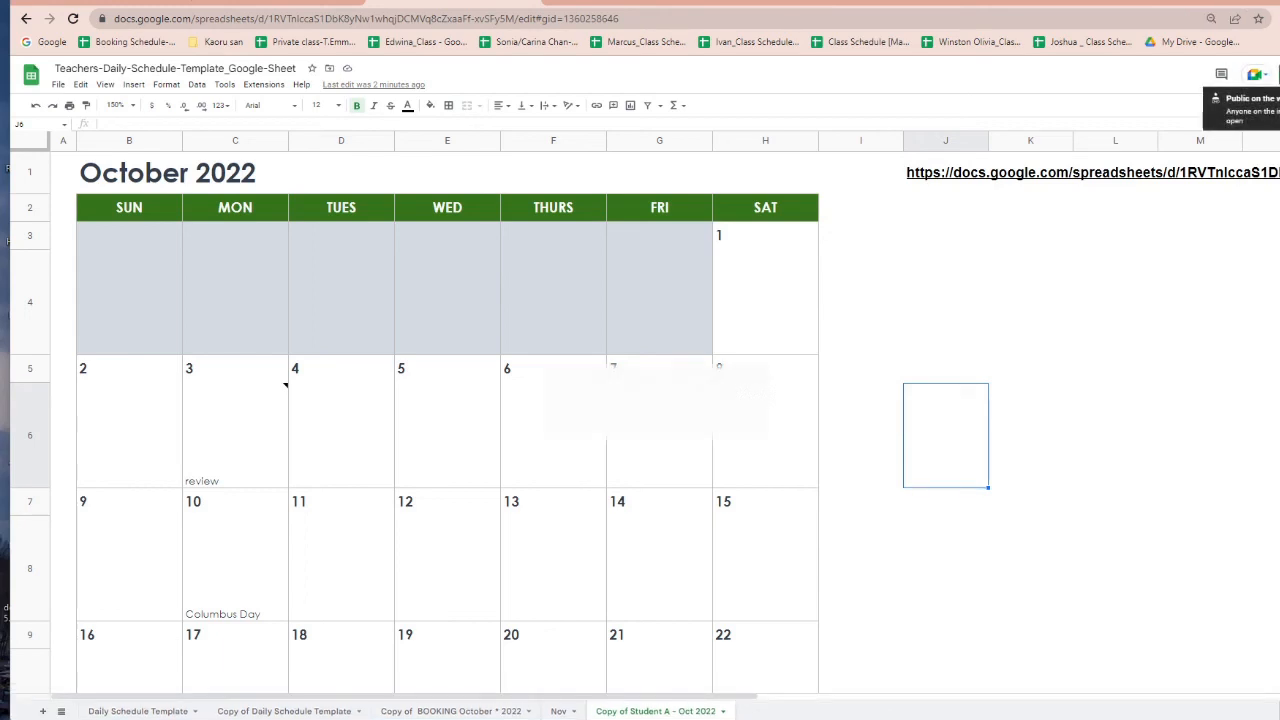
left_click(1277, 74)
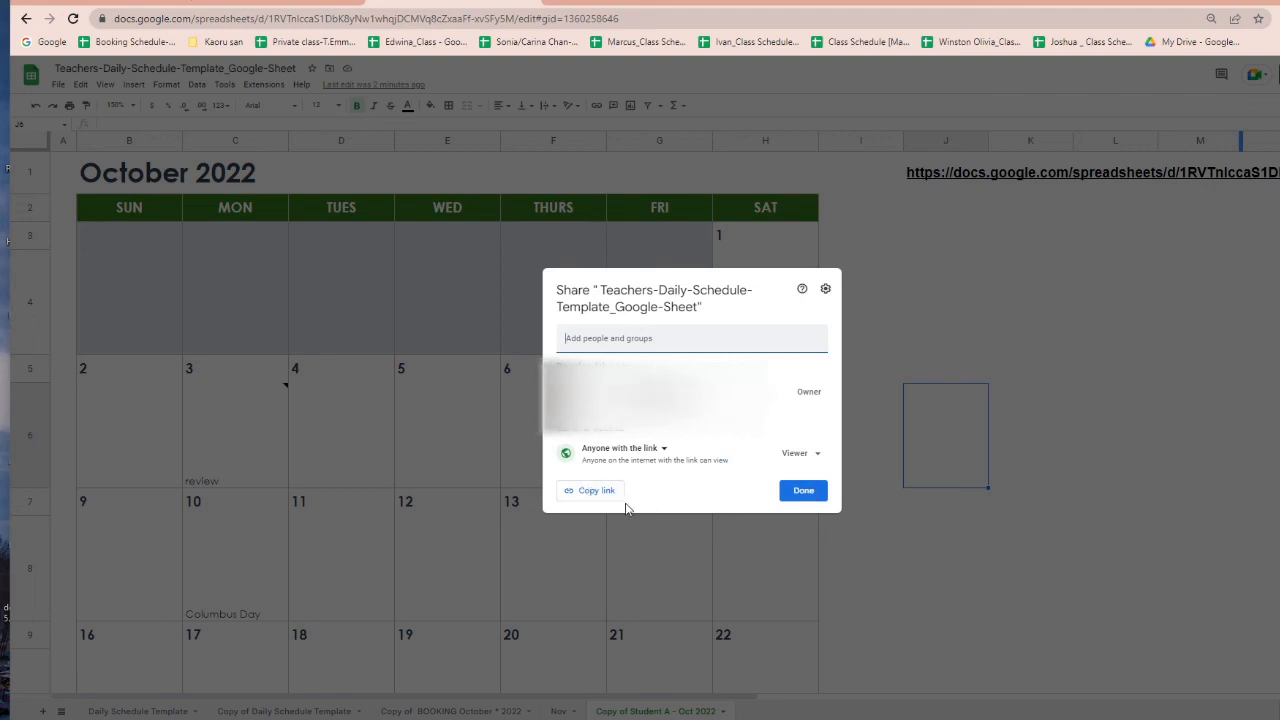
- Try the Commenter and Editor roles for anyone with the link, and set the role back to Viewer
left_click(817, 456)
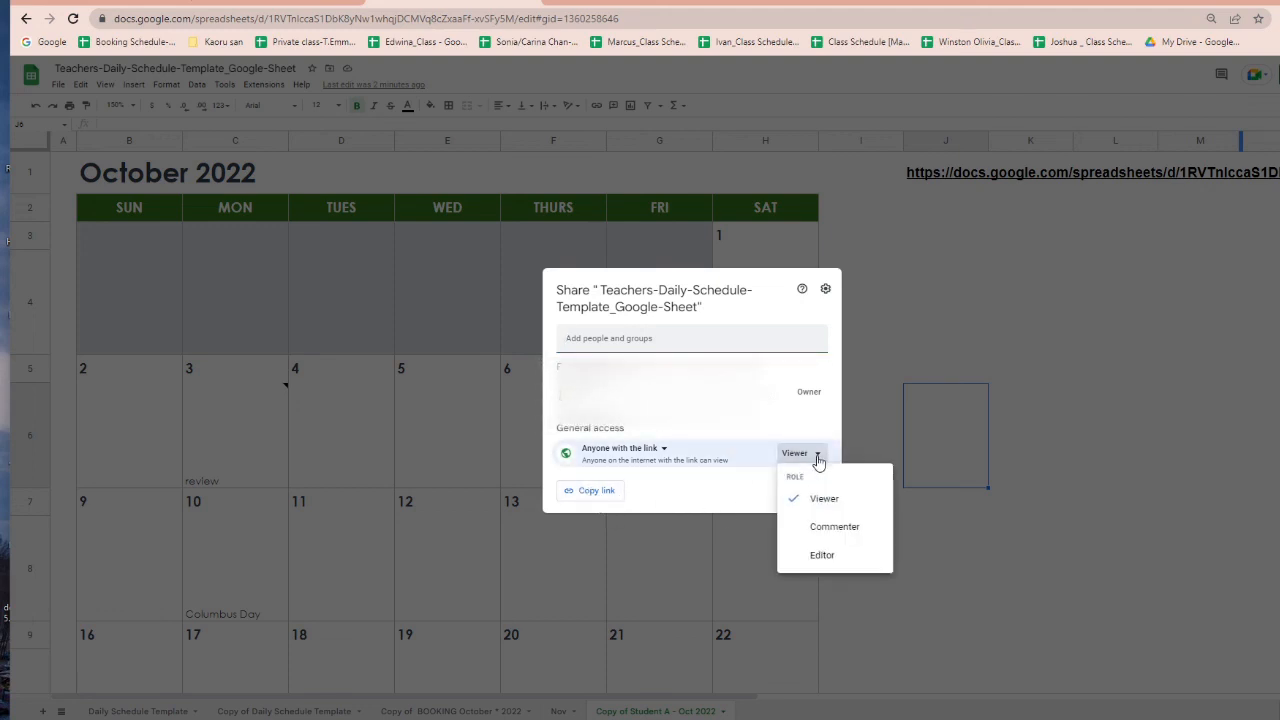
left_click(816, 530)
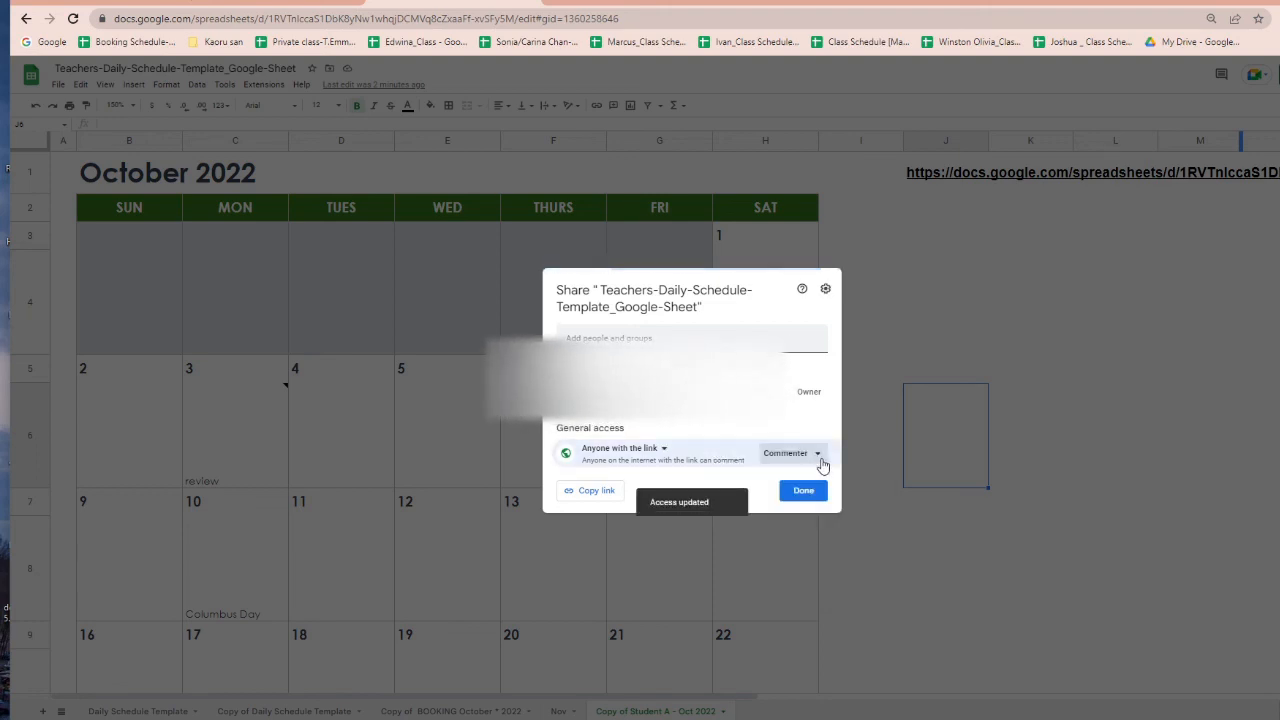
left_click(818, 455)
left_click(805, 560)
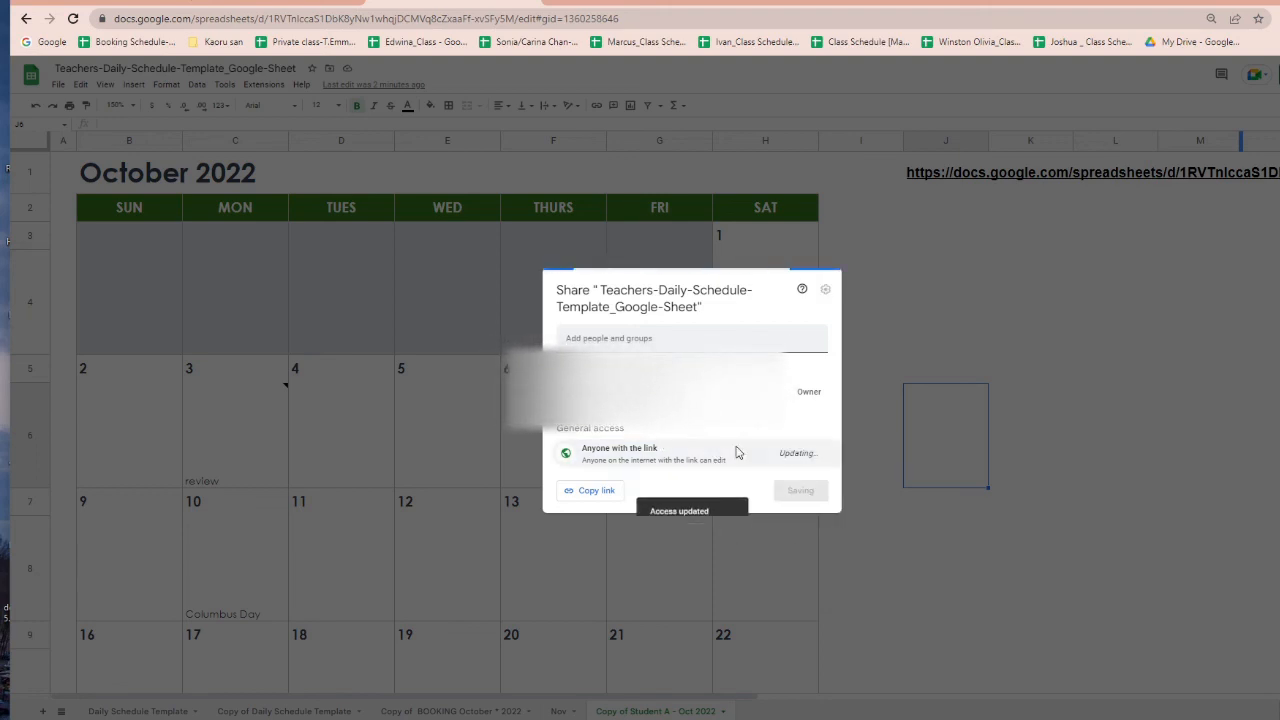
left_click(808, 460)
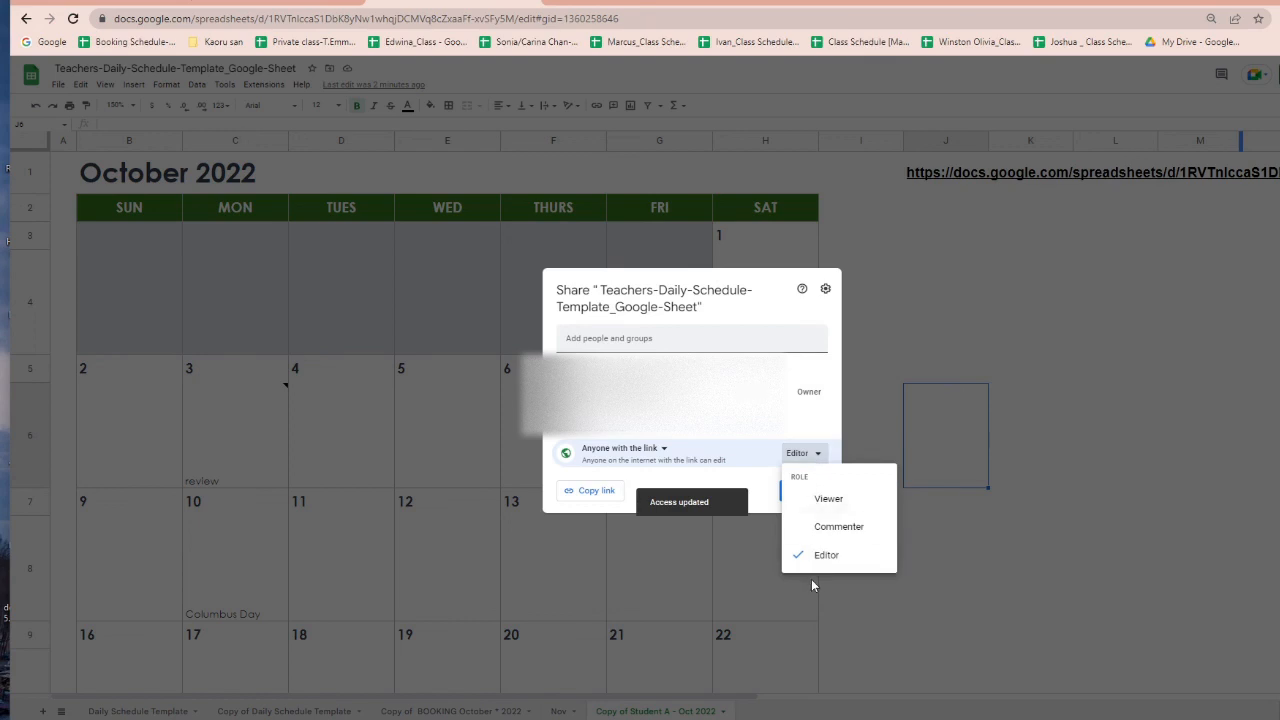
left_click(787, 509)
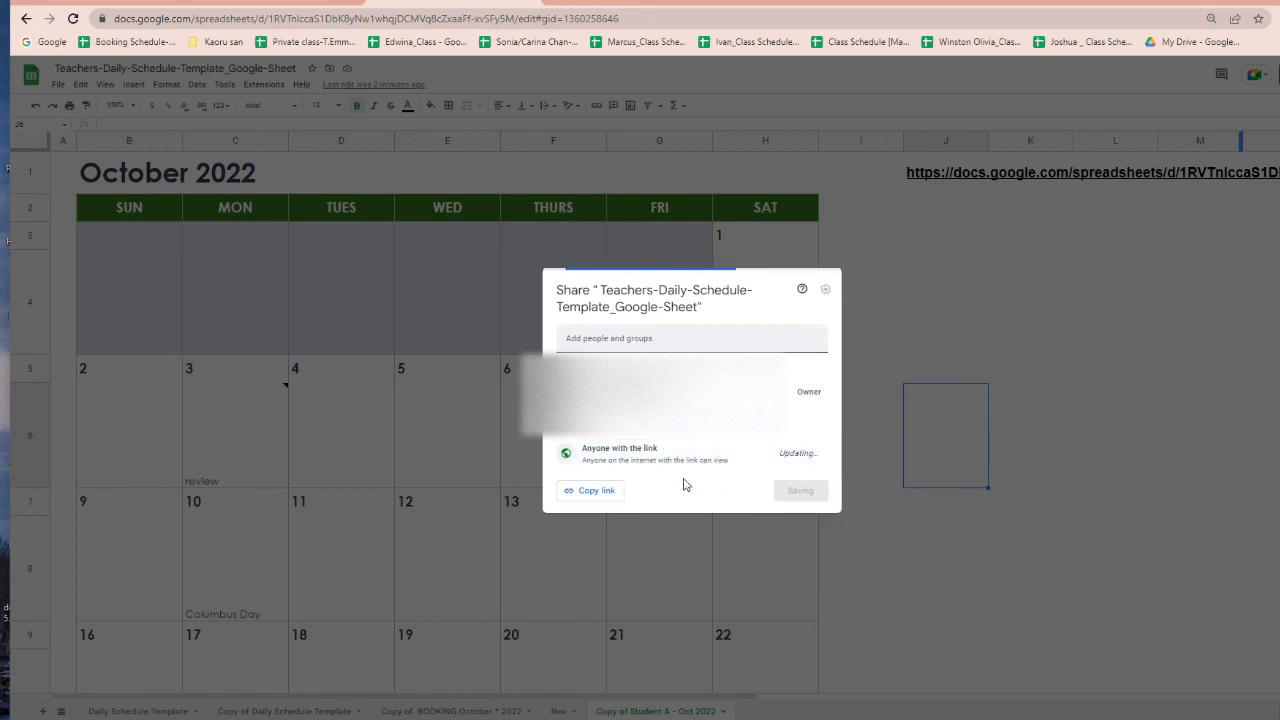
- Copy the workbook's sharing link, close the sharing settings and paste the link into J3 of the student calendar
left_click(584, 490)
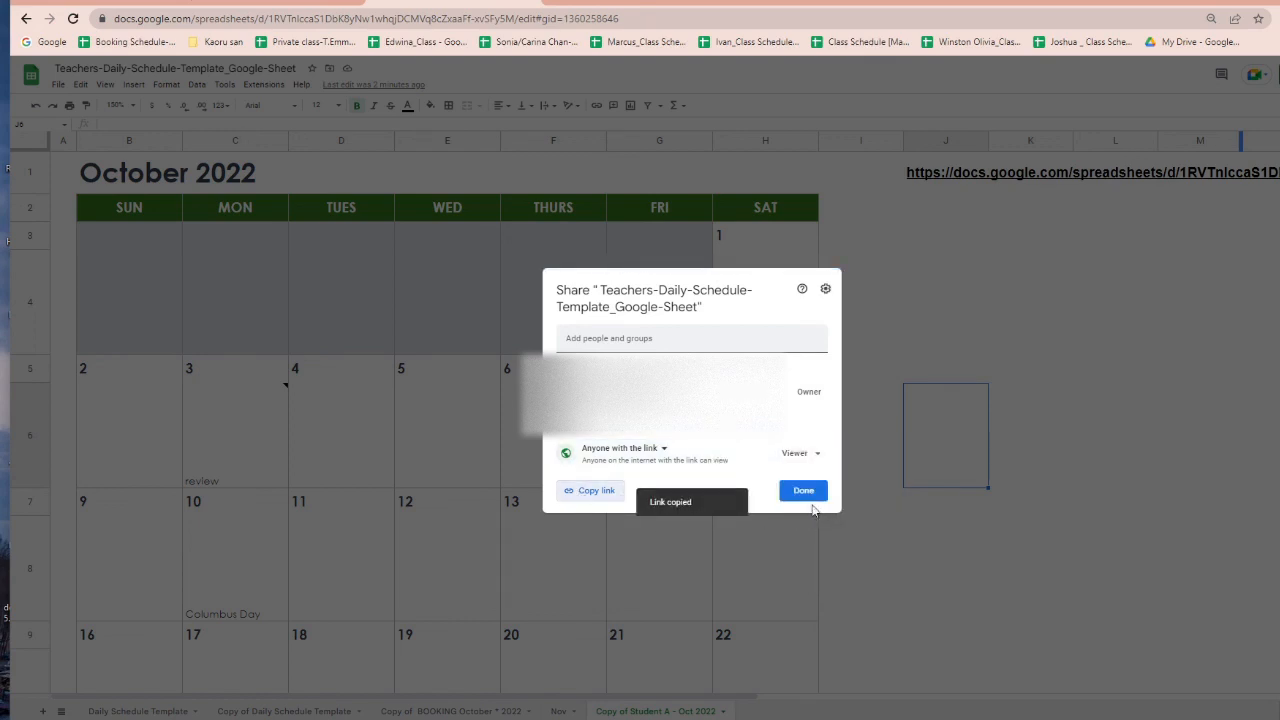
left_click(804, 490)
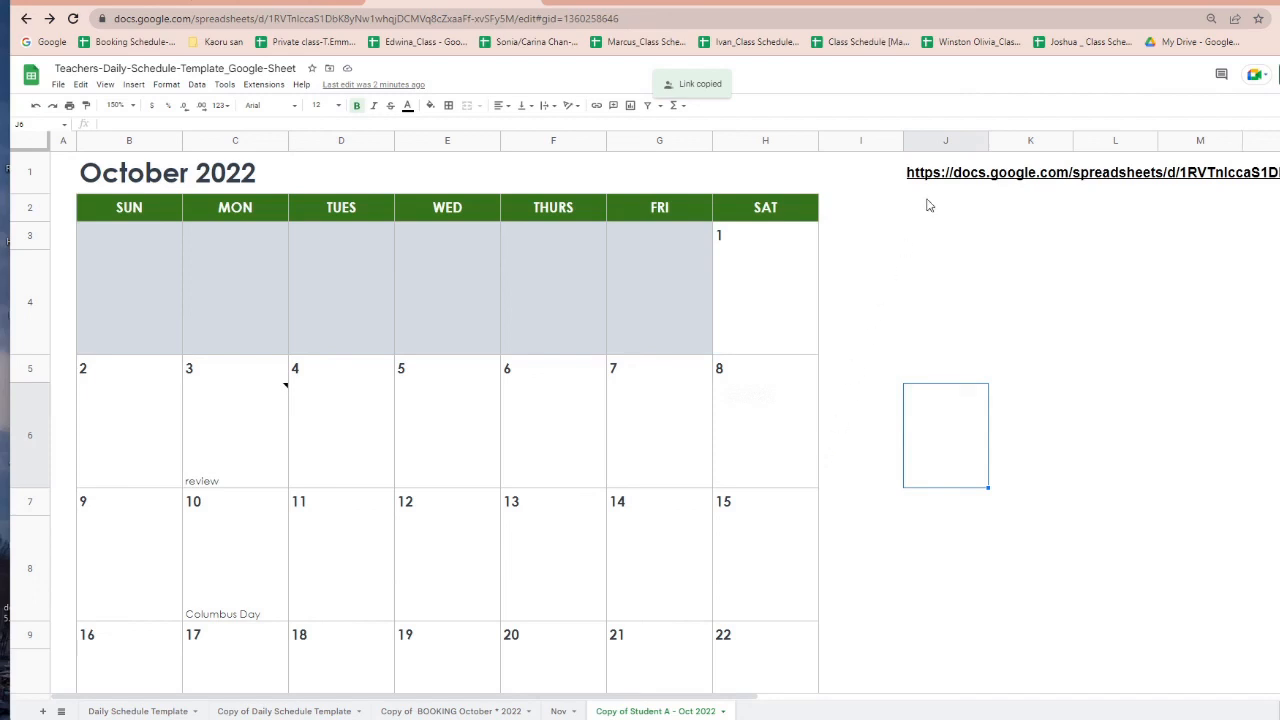
left_click_drag(926, 205, 662, 518)
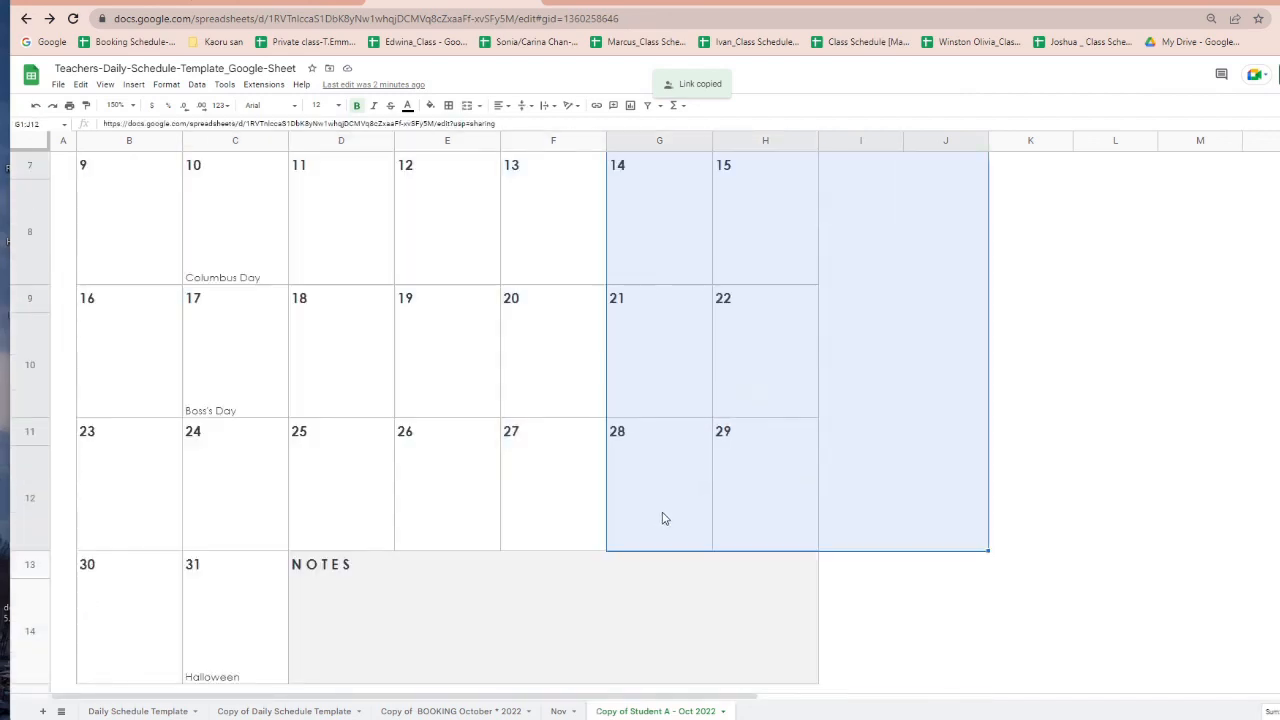
left_click(903, 477)
scroll(901, 478, "up", 3)
left_click(930, 240)
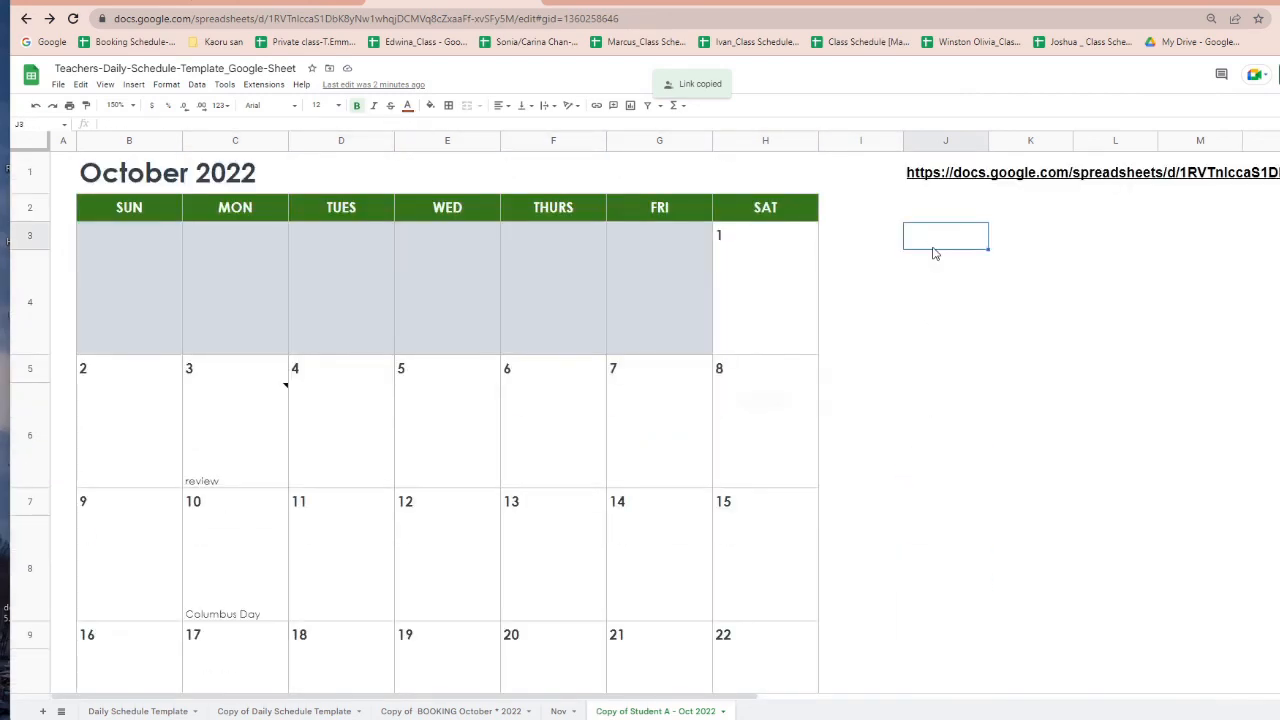
key("ctrl+v")
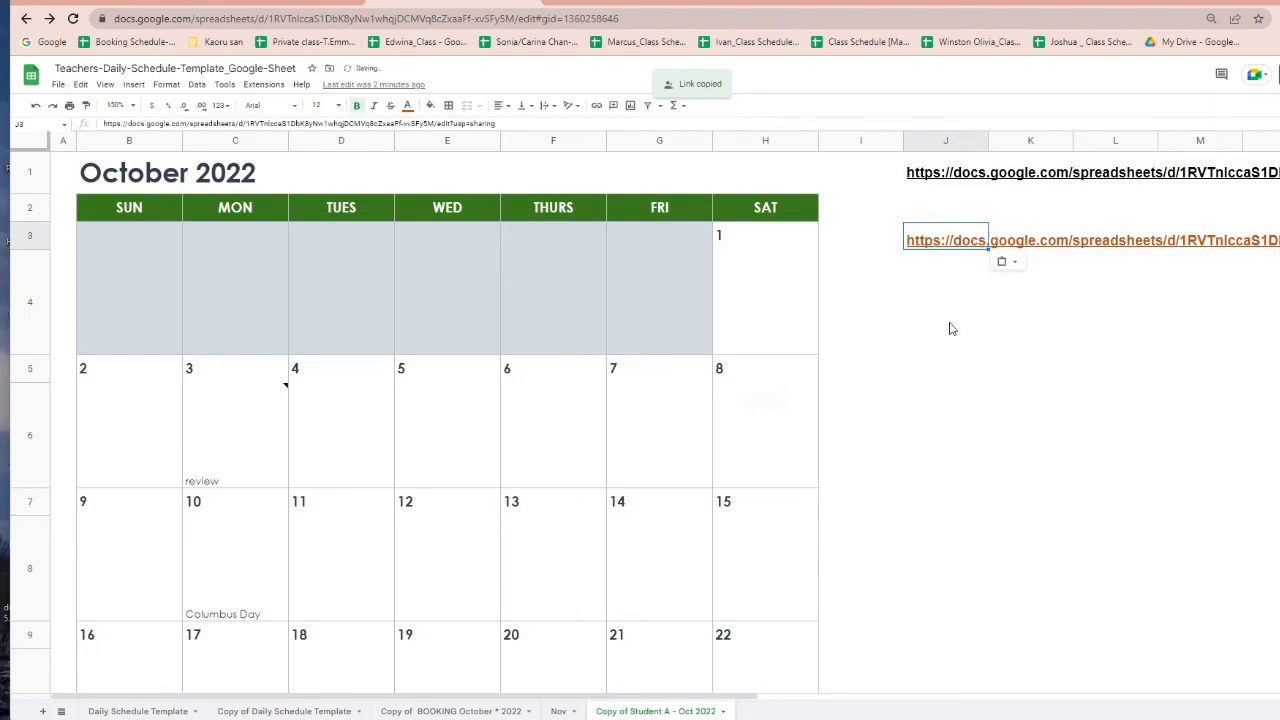
left_click(937, 353)
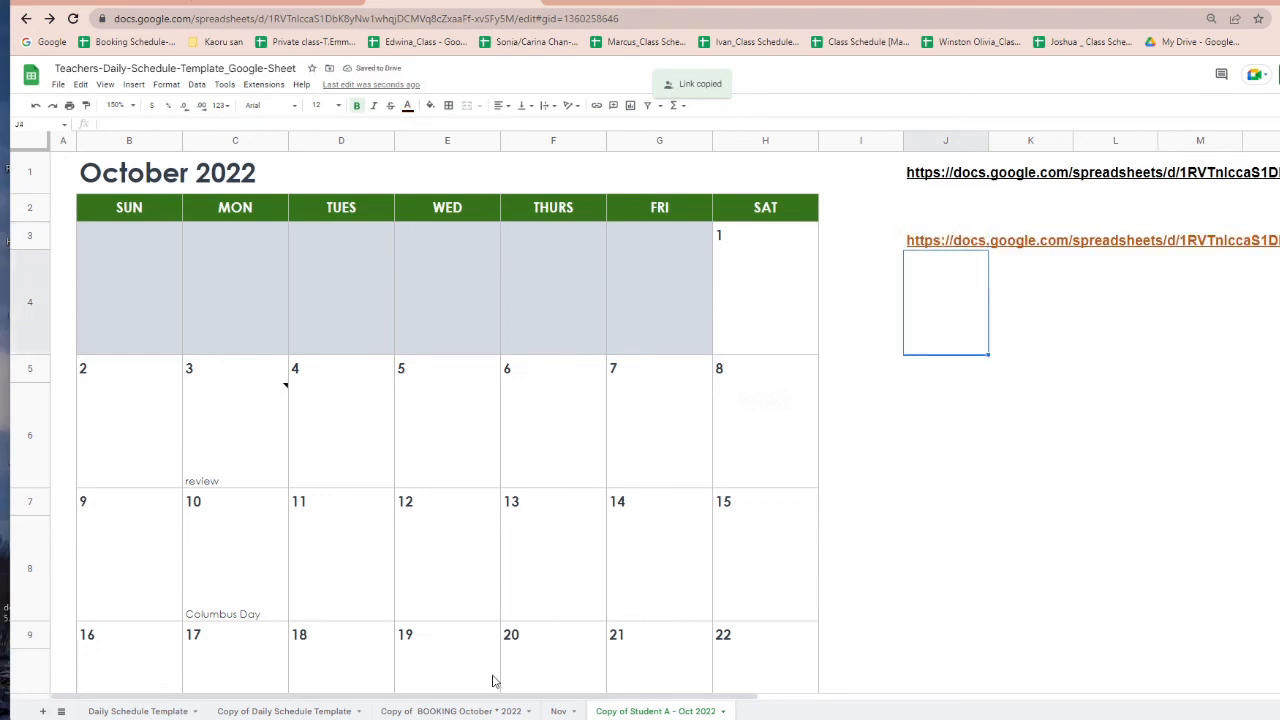
scroll(534, 577, "down", 5)
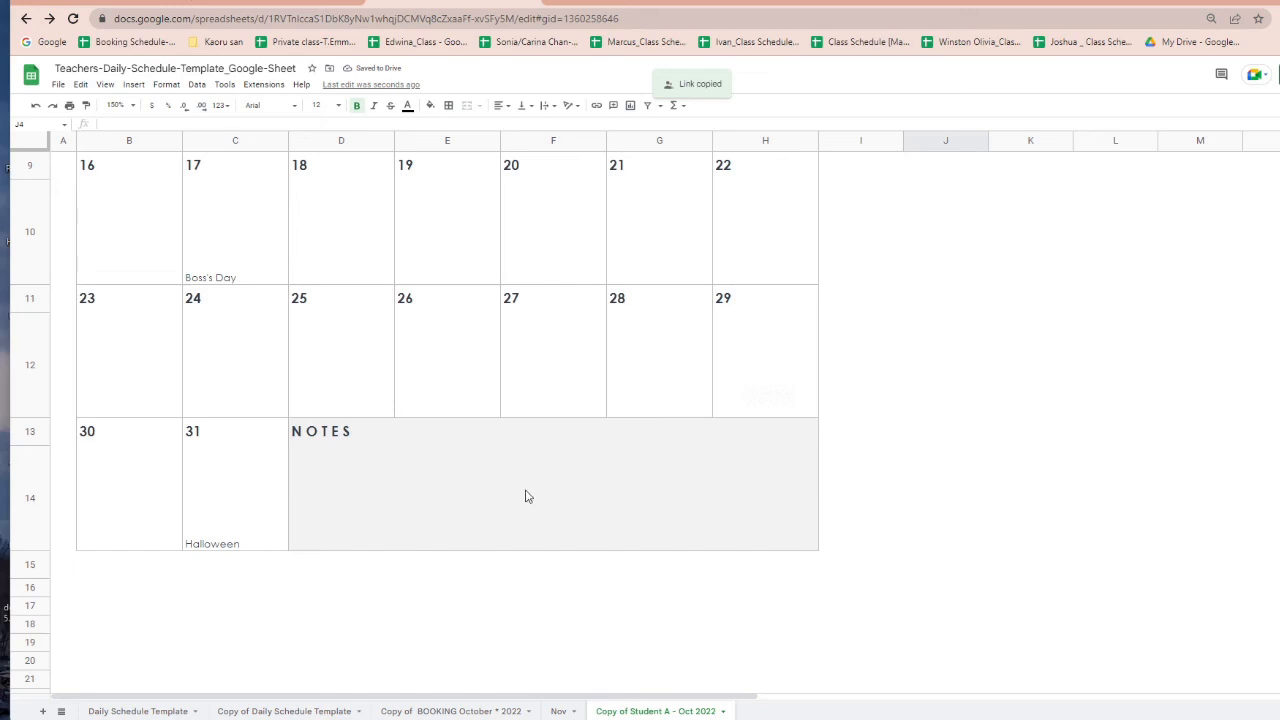
scroll(527, 496, "up", 5)
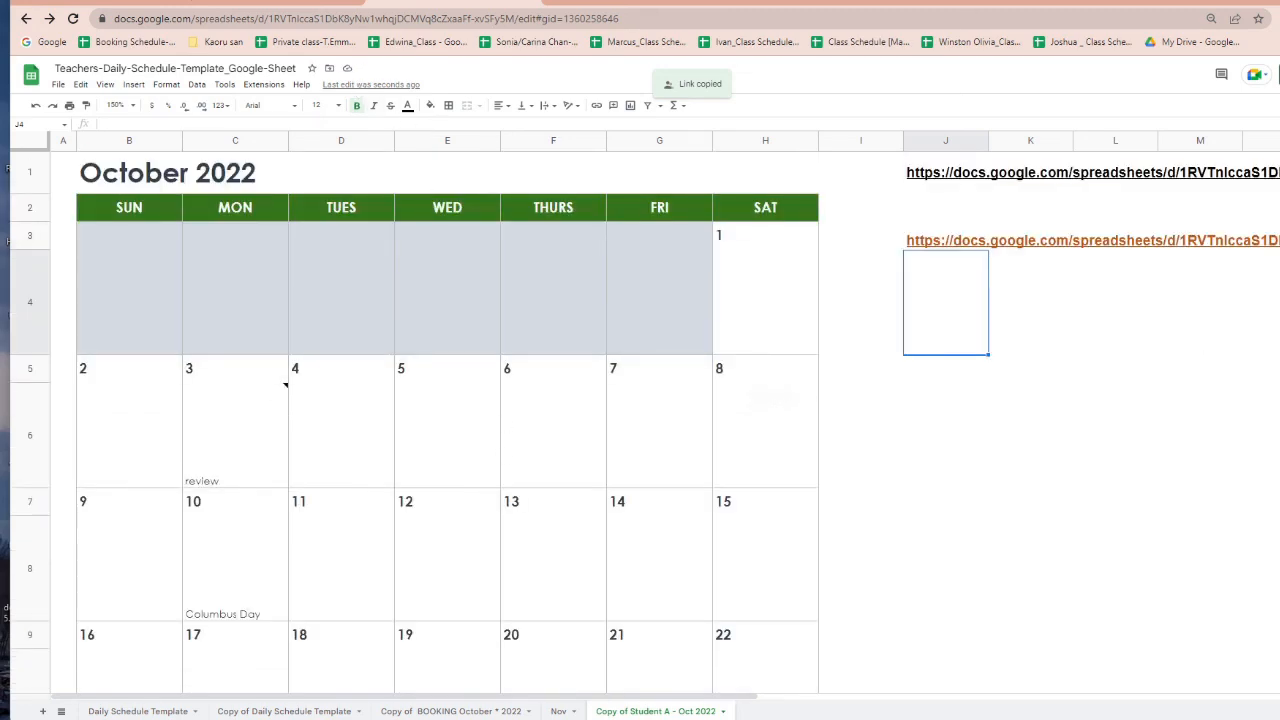